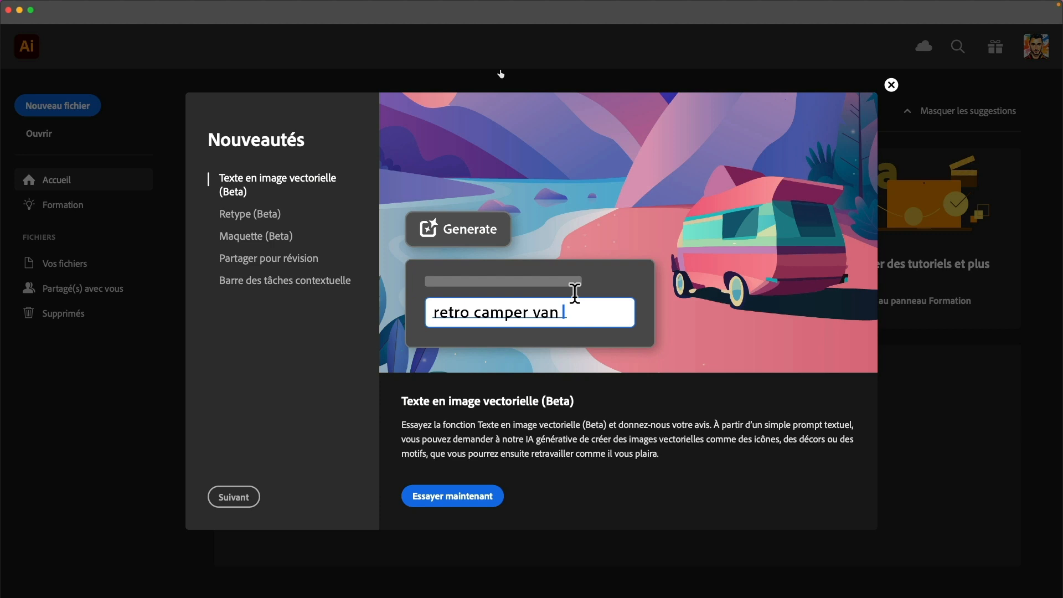
Page through the Nouveautés sections on Retype, Maquette, sharing for review and the contextual task bar
click(238, 220)
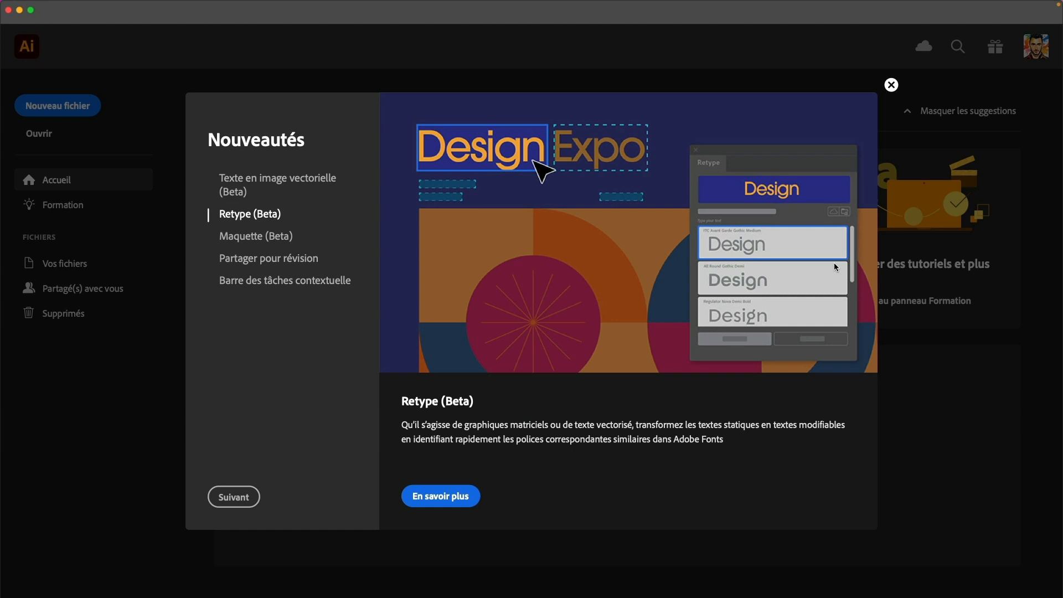
click(251, 238)
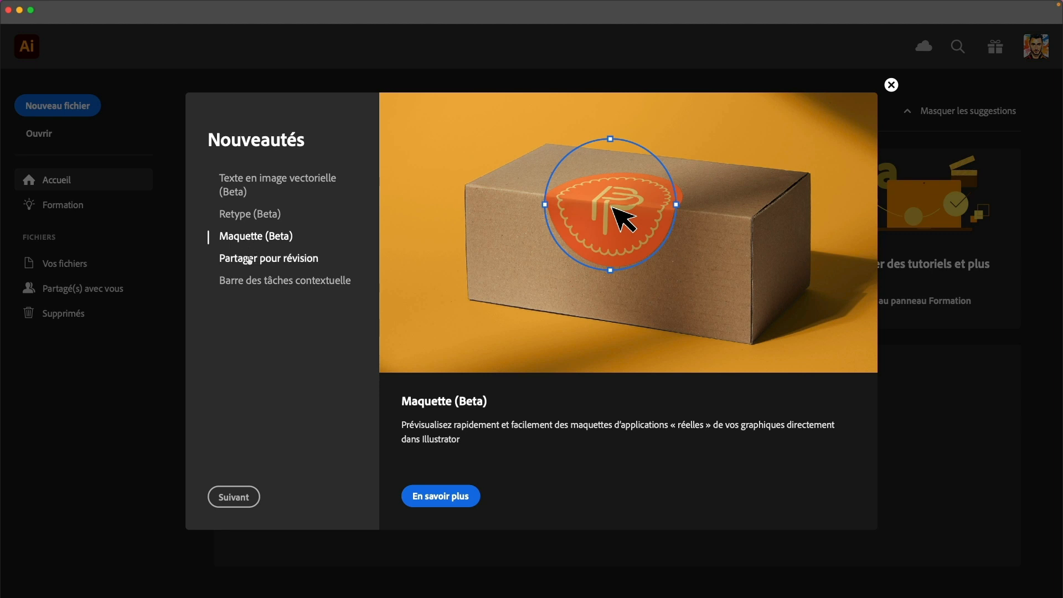
click(250, 258)
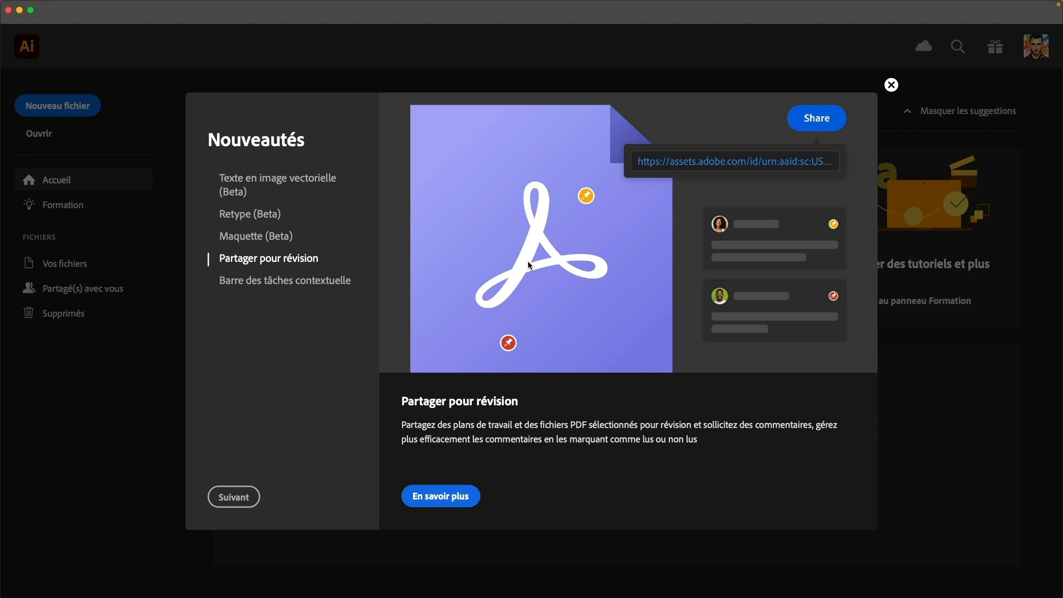
click(309, 286)
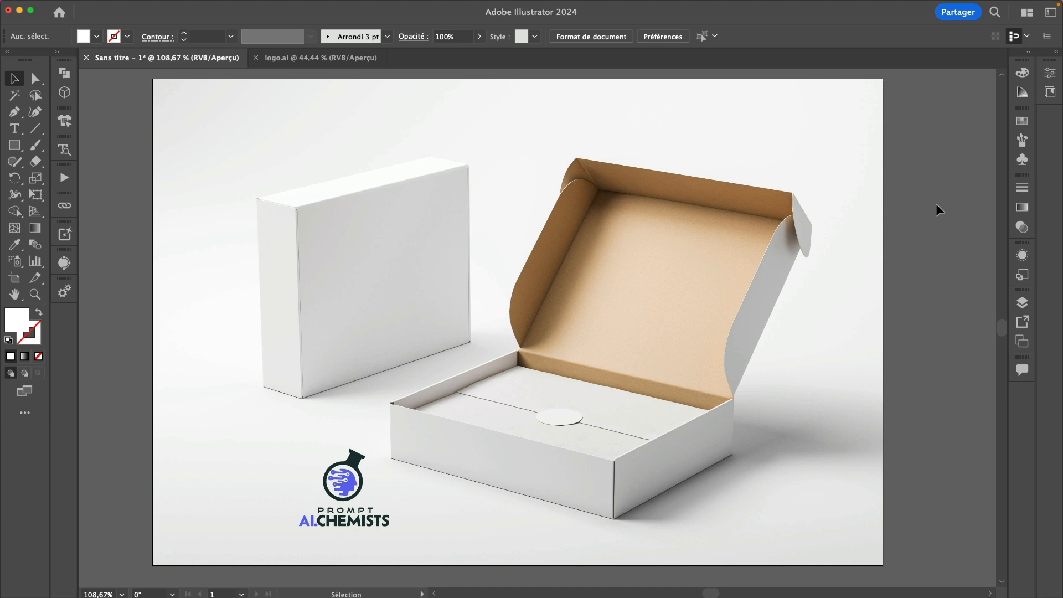
Select and then deselect the box photo, and bring up the Maquette (Beta) mockup panel
click(711, 229)
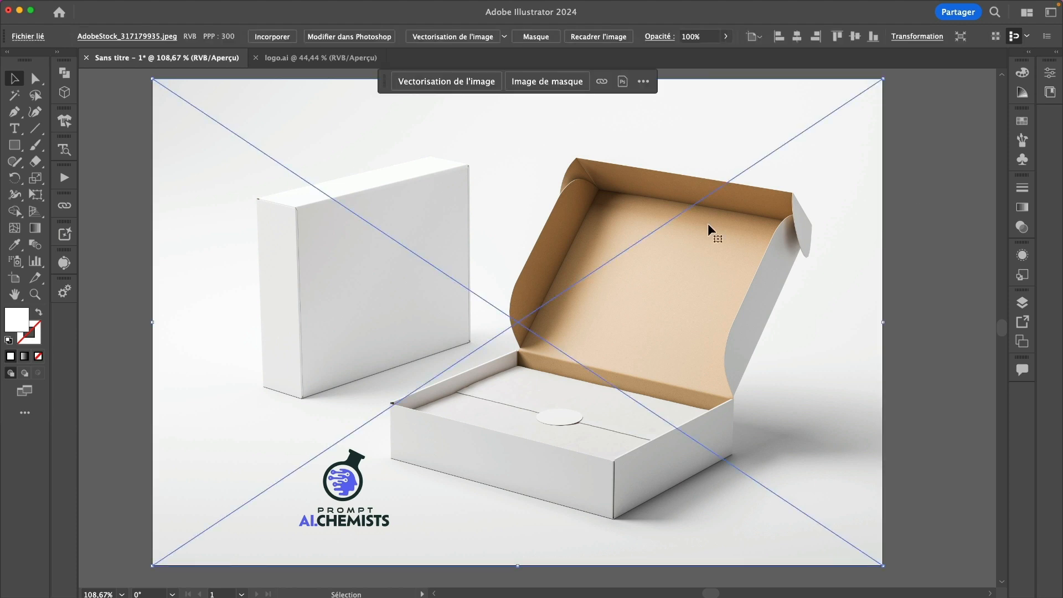
click(922, 241)
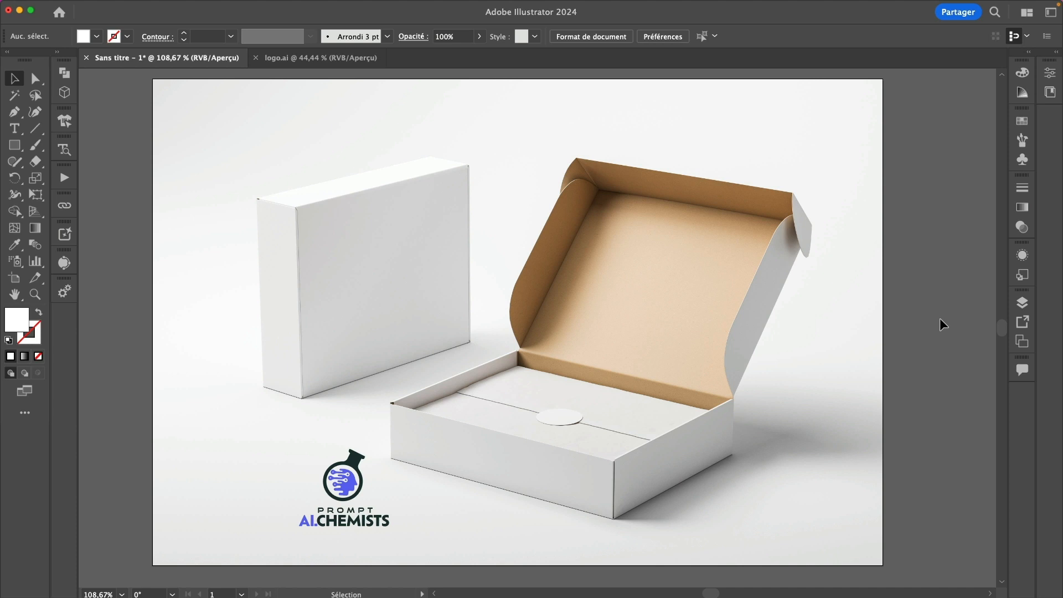
click(62, 121)
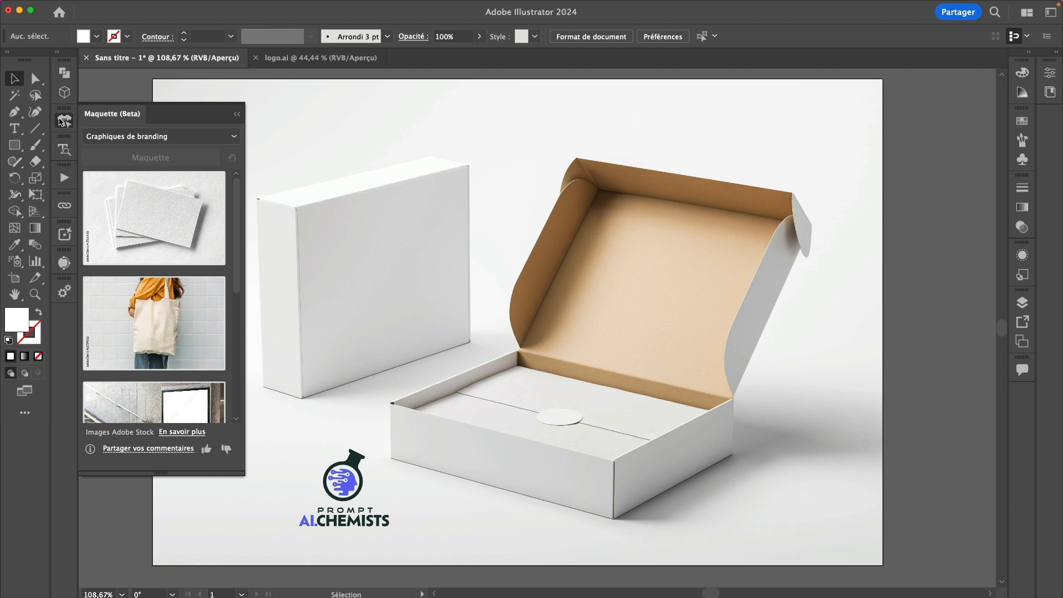
Marquee-select the box photo and logo, and generate a Maquette mockup from them
click(62, 121)
drag(924, 134, 295, 531)
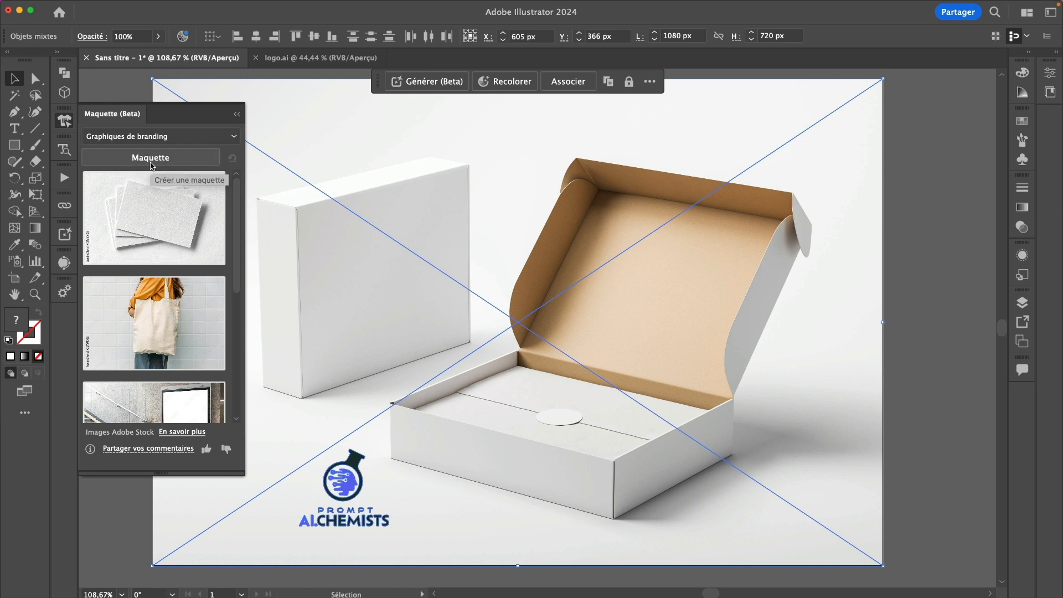
click(157, 163)
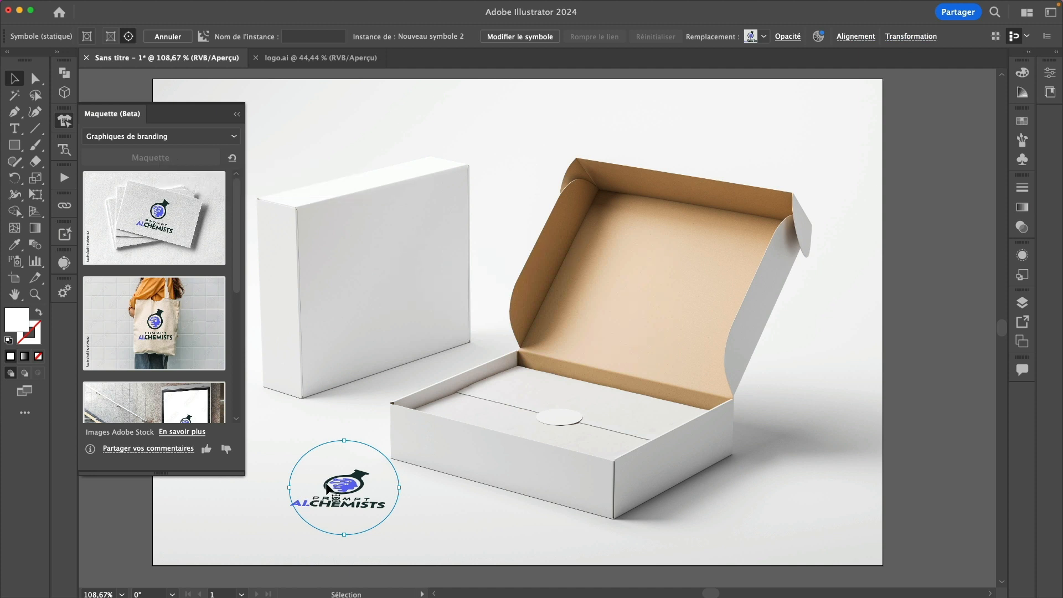
Enlarge the logo and place it on the closed box's front face, rotated slightly counterclockwise
drag(342, 488, 654, 271)
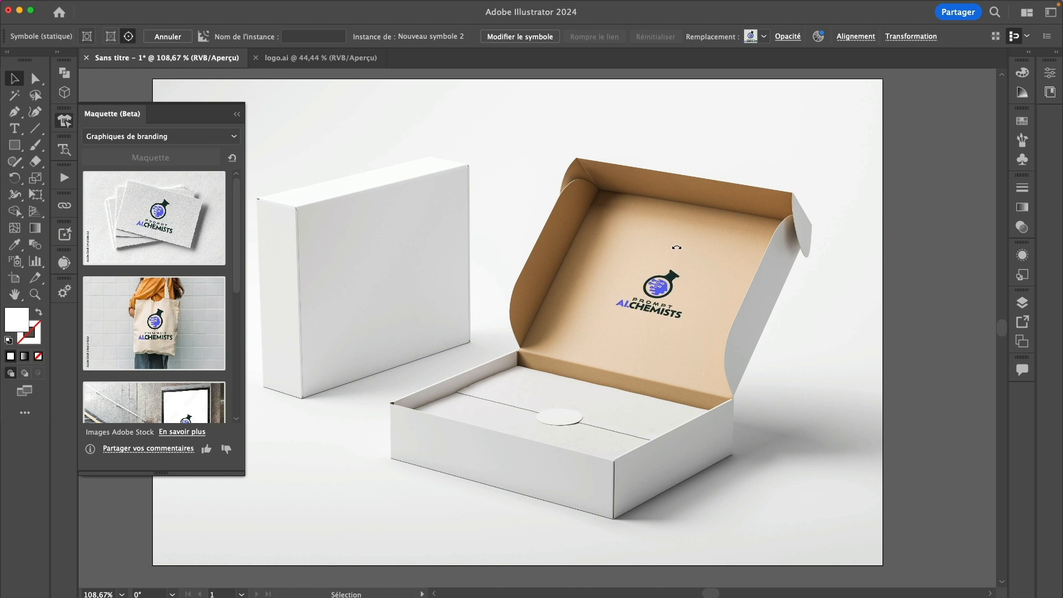
drag(675, 257, 687, 244)
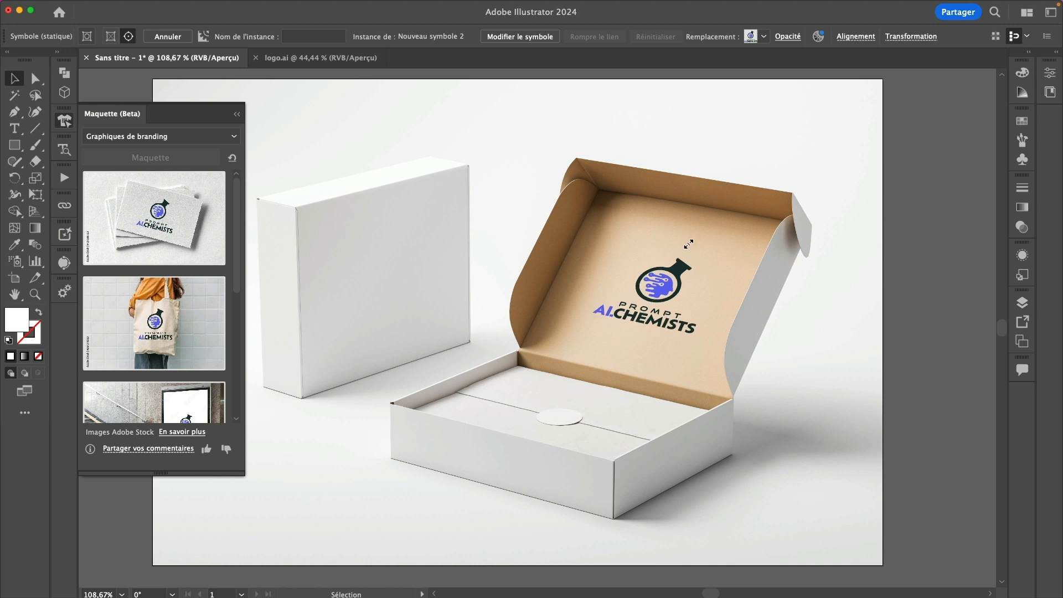
drag(606, 289, 346, 285)
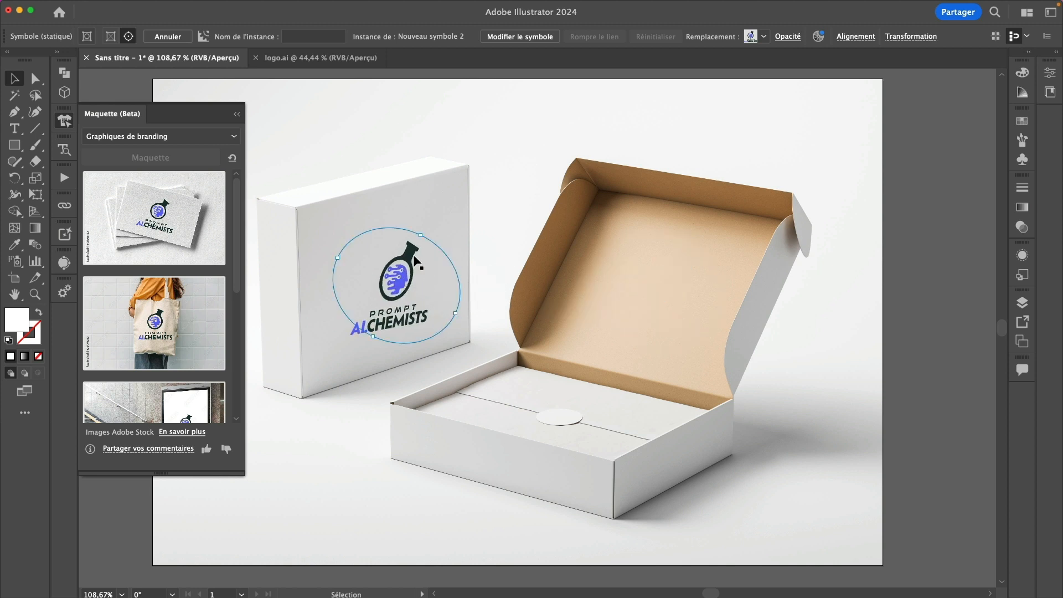
drag(421, 229, 408, 225)
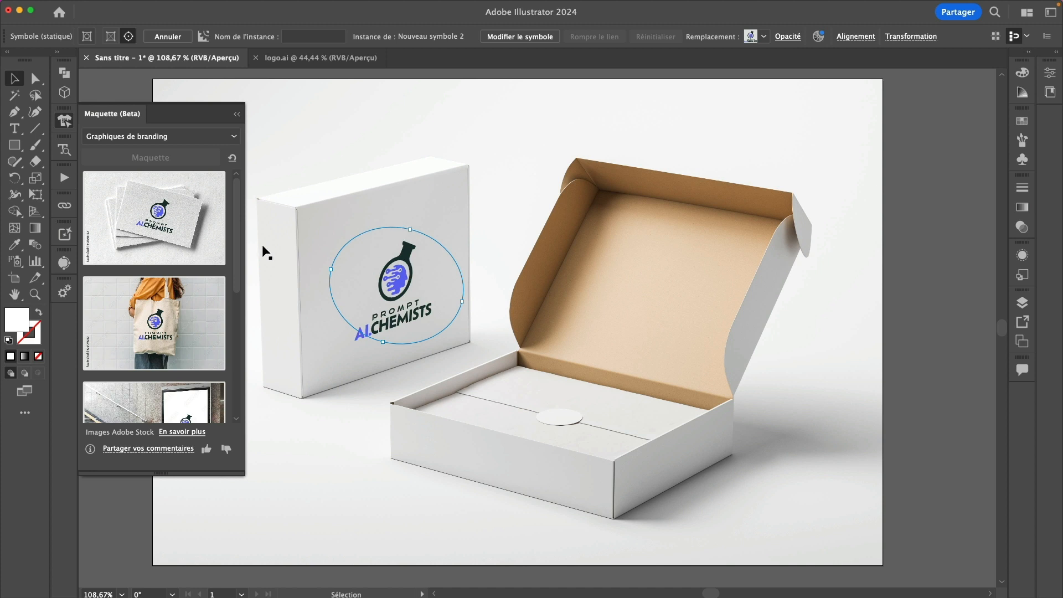
Switch the Maquette category to Packaging and scroll down to the hand-held cup mockup
click(178, 138)
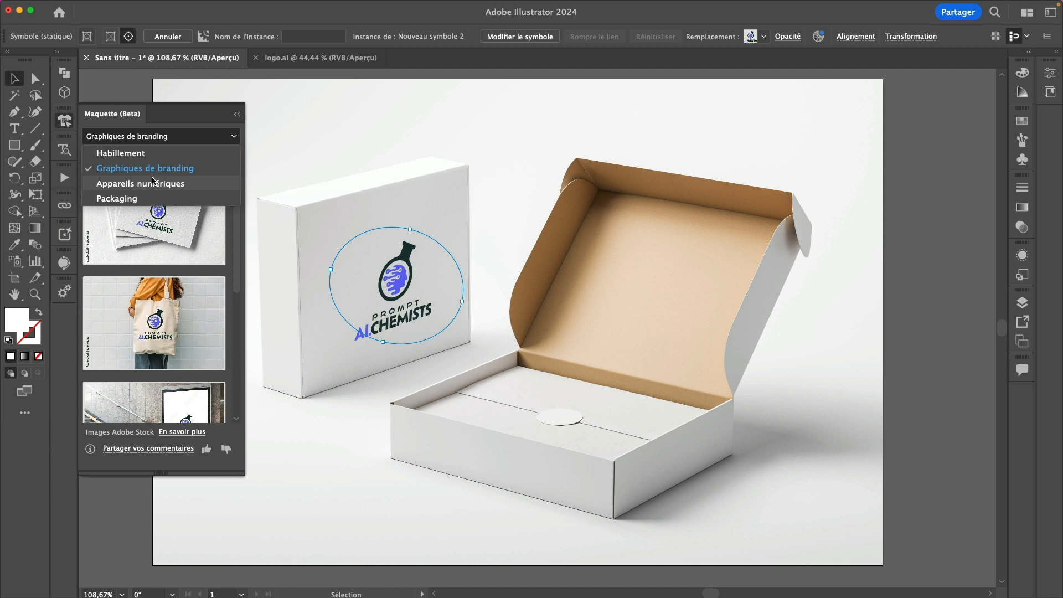
click(237, 264)
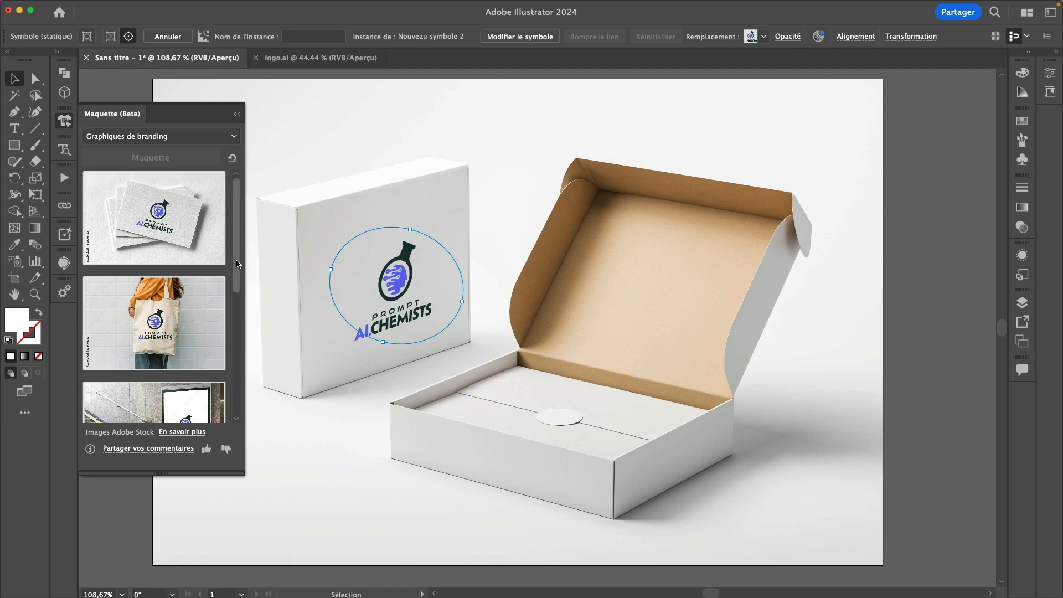
drag(238, 264, 238, 389)
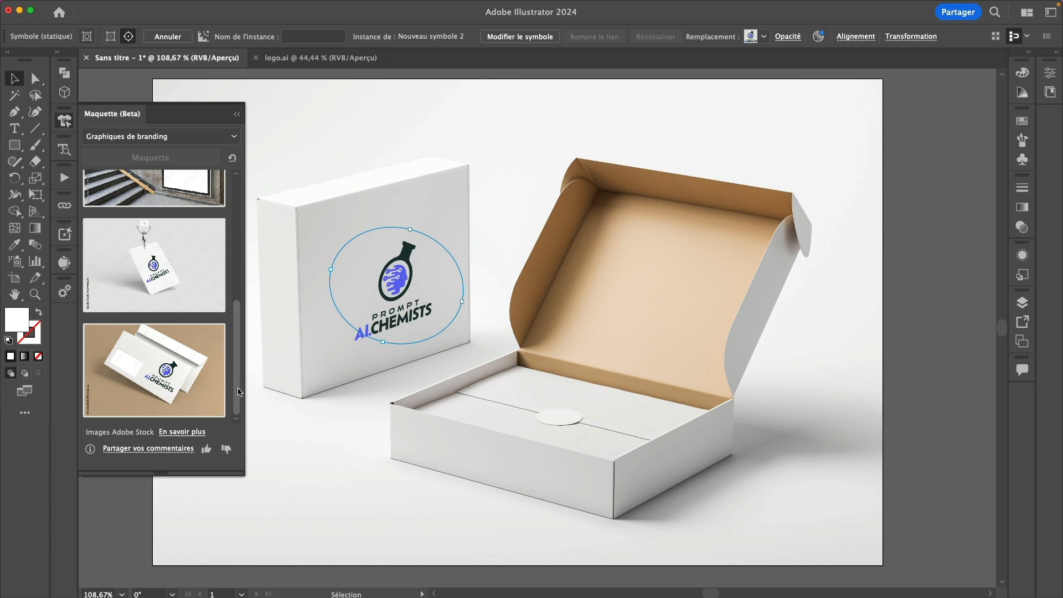
drag(240, 392, 242, 232)
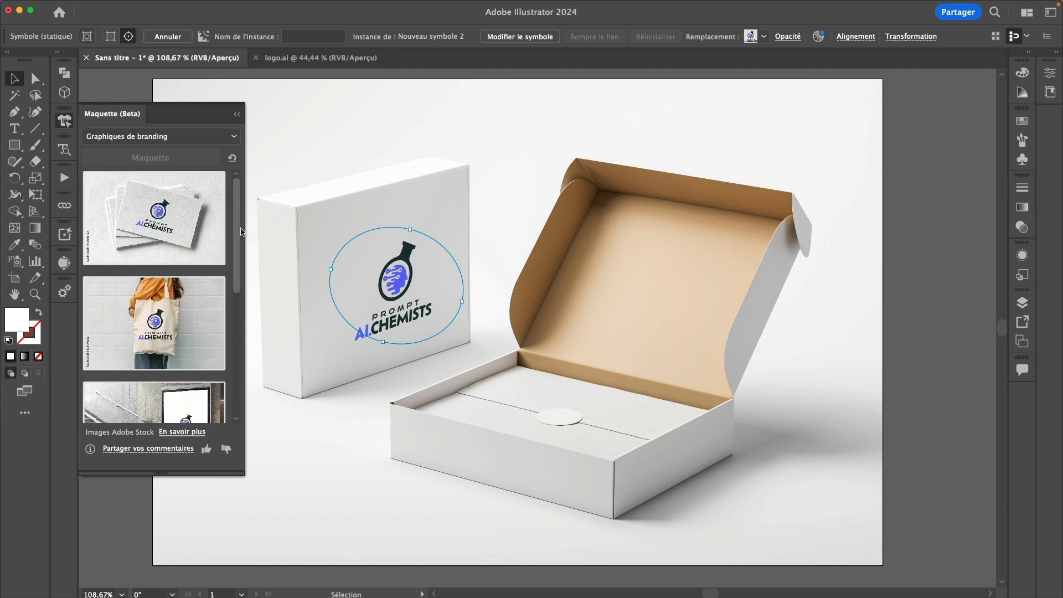
click(143, 136)
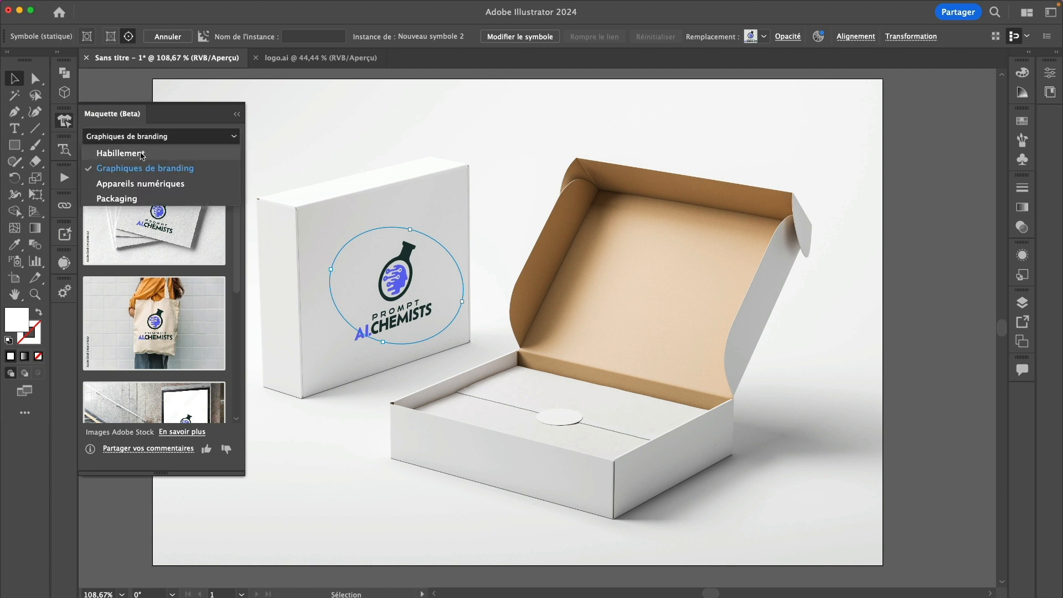
click(127, 198)
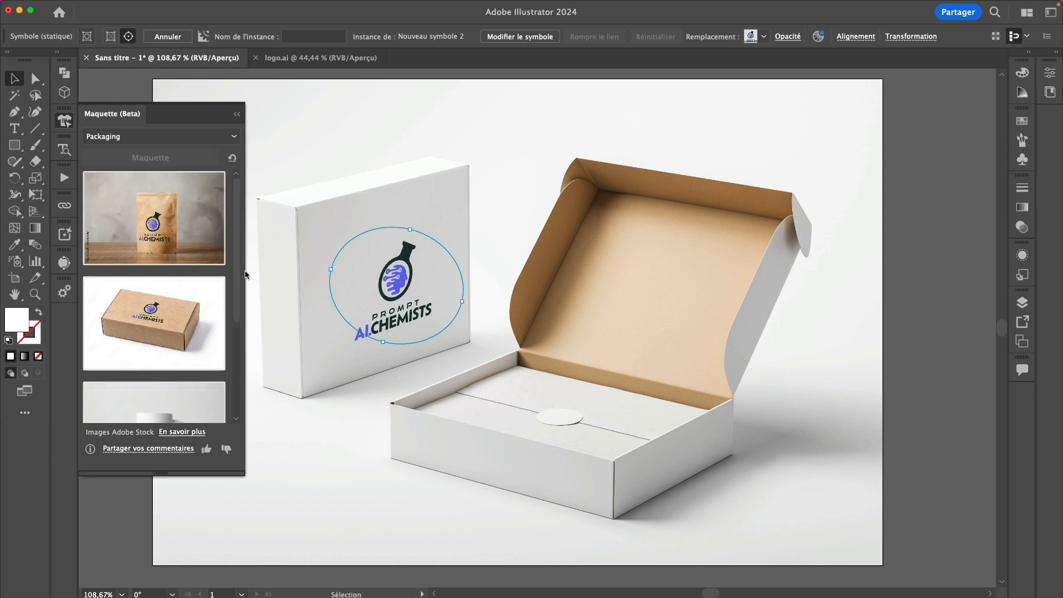
scroll(237, 324, down, 2)
scroll(237, 323, down, 1)
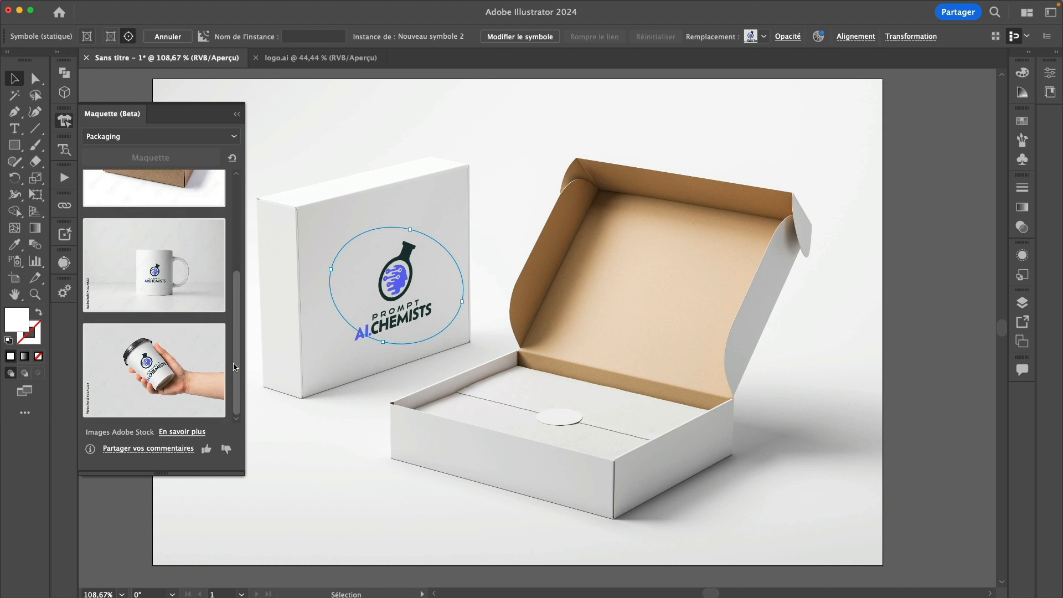
mouse_move(144, 361)
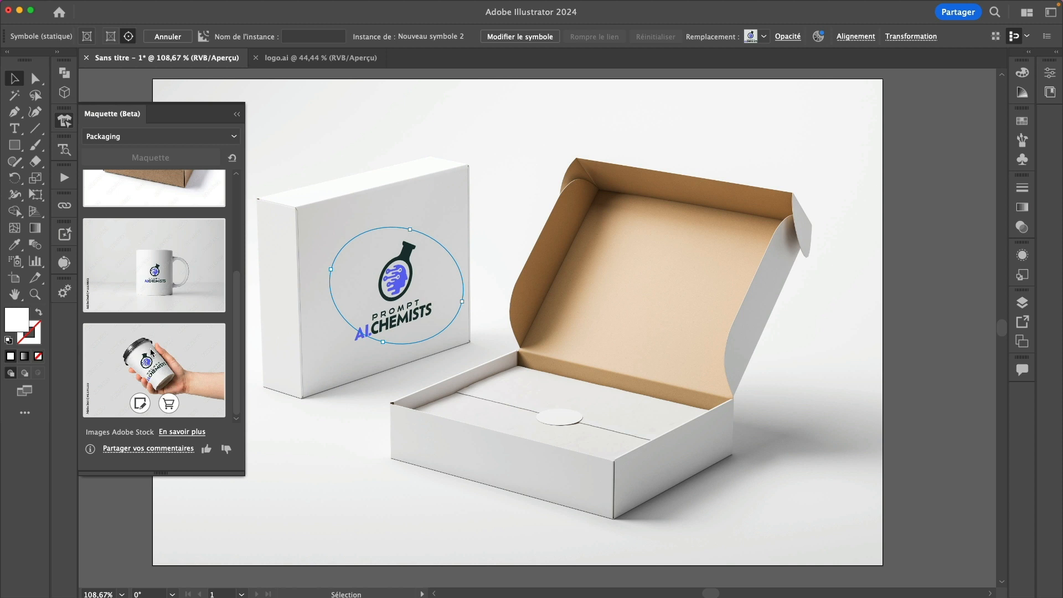
Apply the hand-held cup mockup, nudge the logo on the cup, keep Normale blending, and open Symboles
click(139, 404)
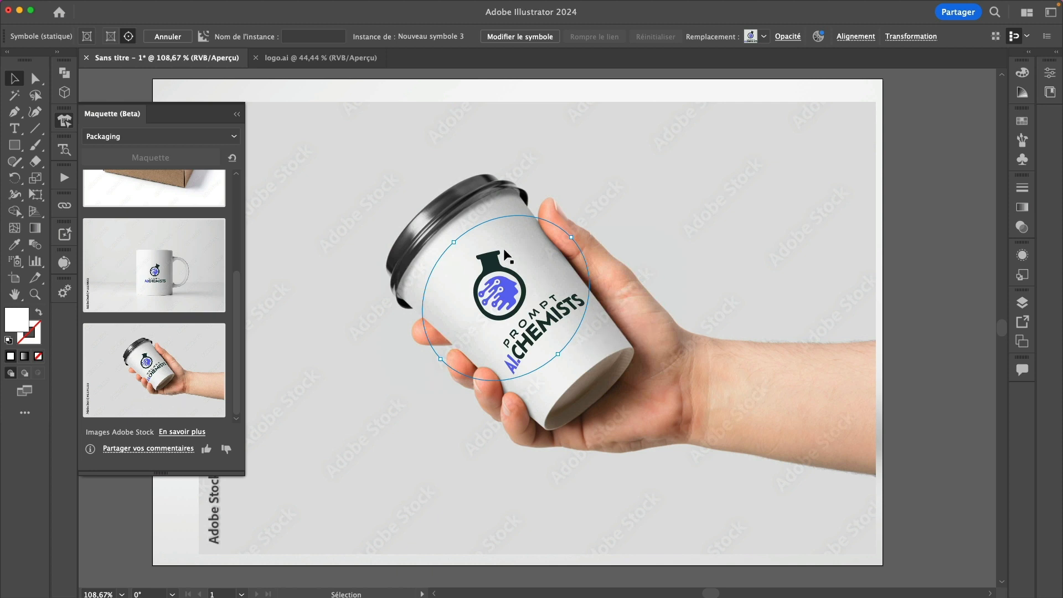
mouse_move(496, 281)
mouse_down()
mouse_move(548, 308)
mouse_move(546, 241)
mouse_move(474, 217)
mouse_move(446, 277)
mouse_move(504, 350)
mouse_move(501, 252)
mouse_move(459, 257)
mouse_move(500, 281)
mouse_move(493, 267)
mouse_up()
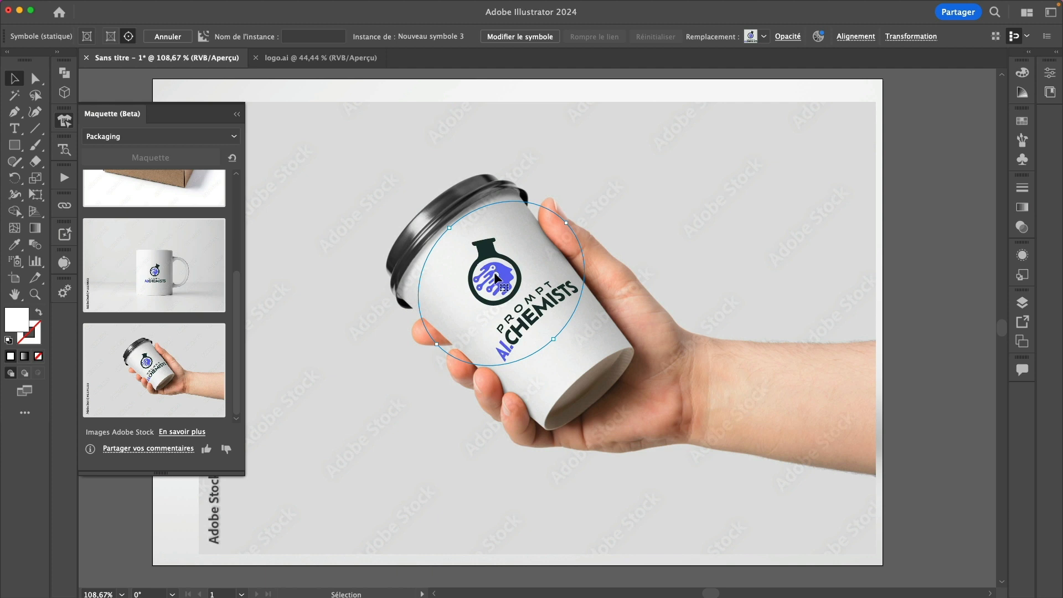
click(788, 36)
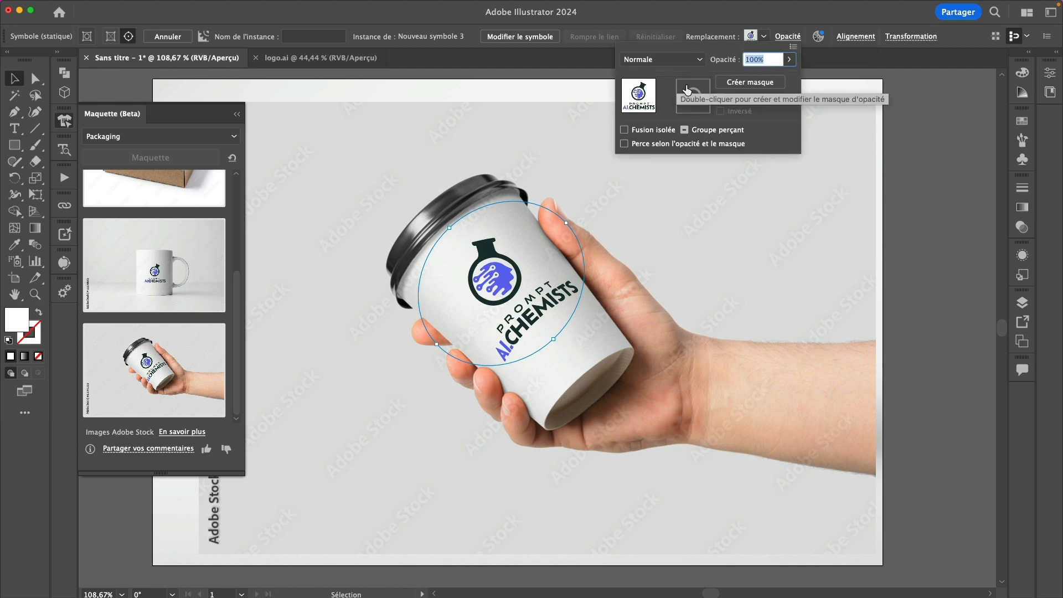
click(687, 60)
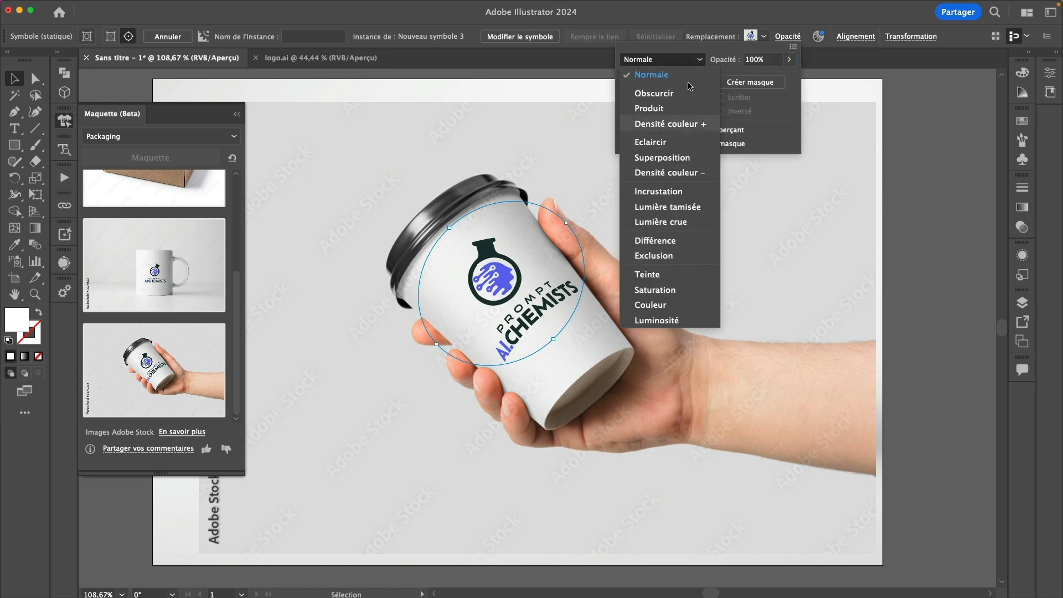
click(671, 51)
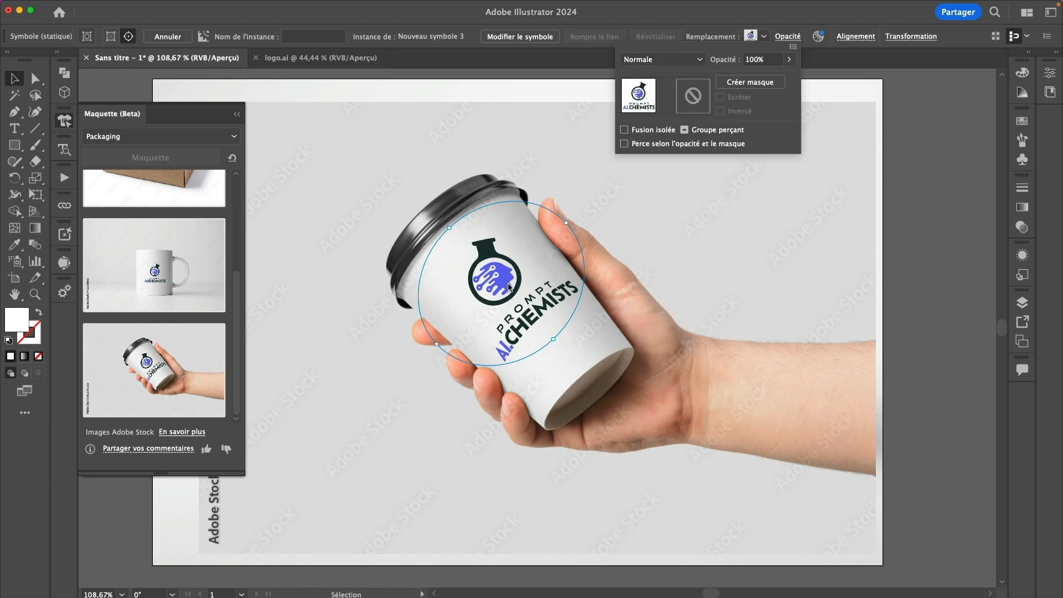
click(487, 291)
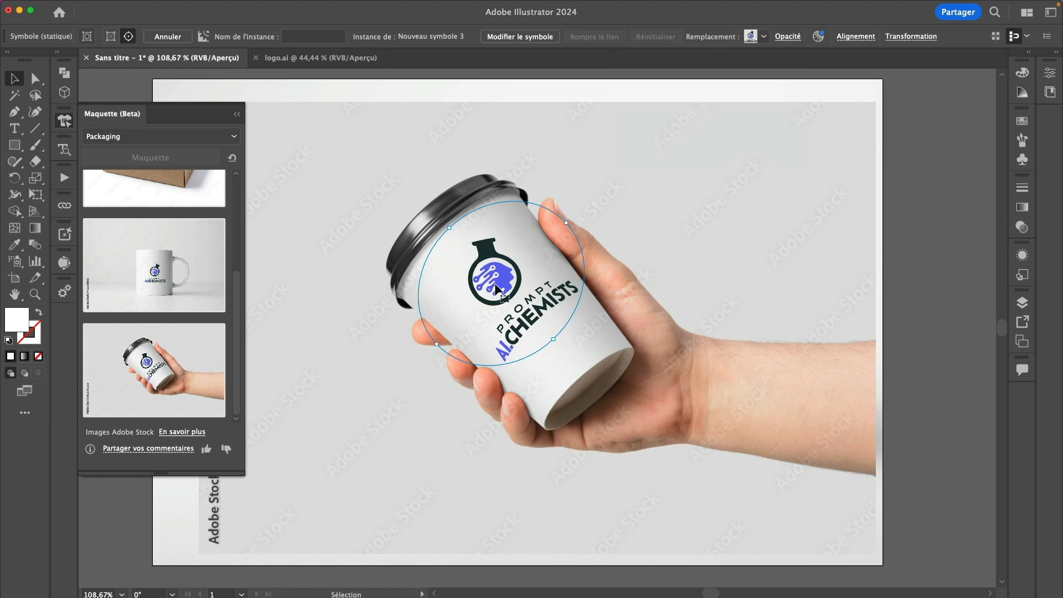
click(1022, 160)
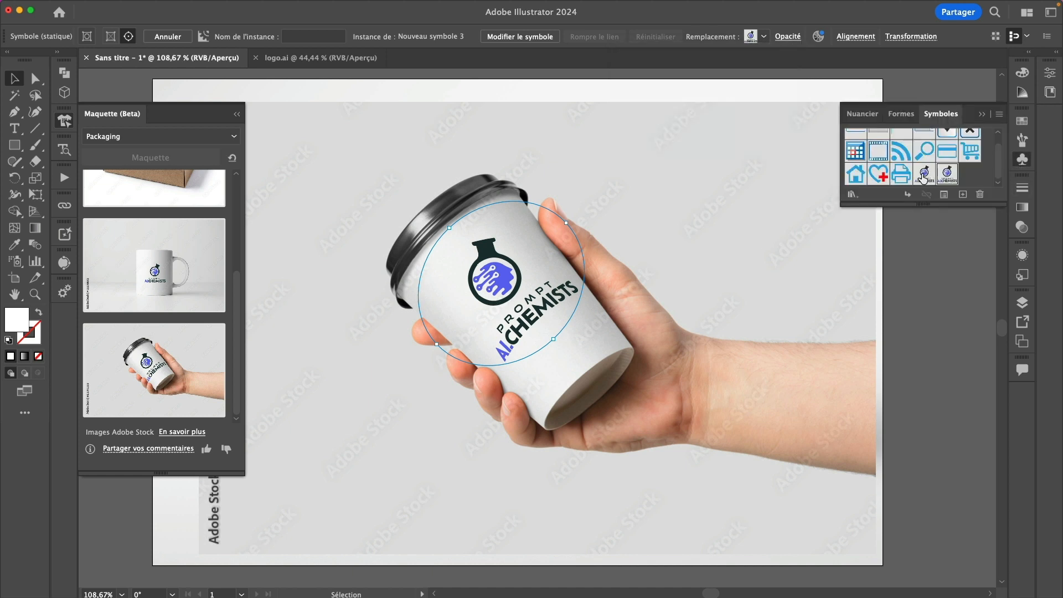
Make the Symboles panel taller so all its symbols show
drag(933, 191, 934, 237)
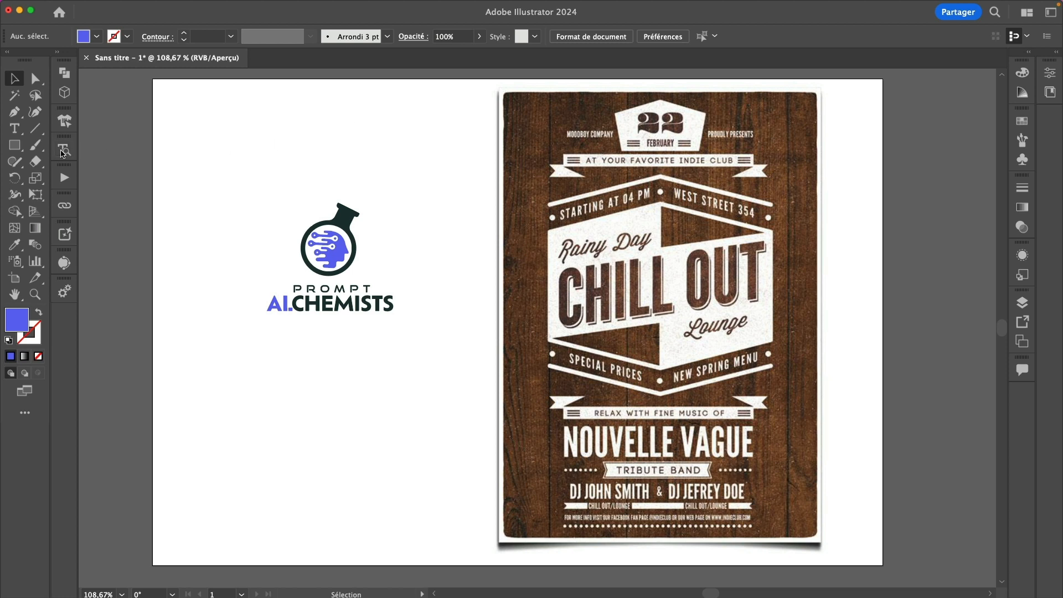
Open the Retype (Beta) font-matching panel
click(65, 150)
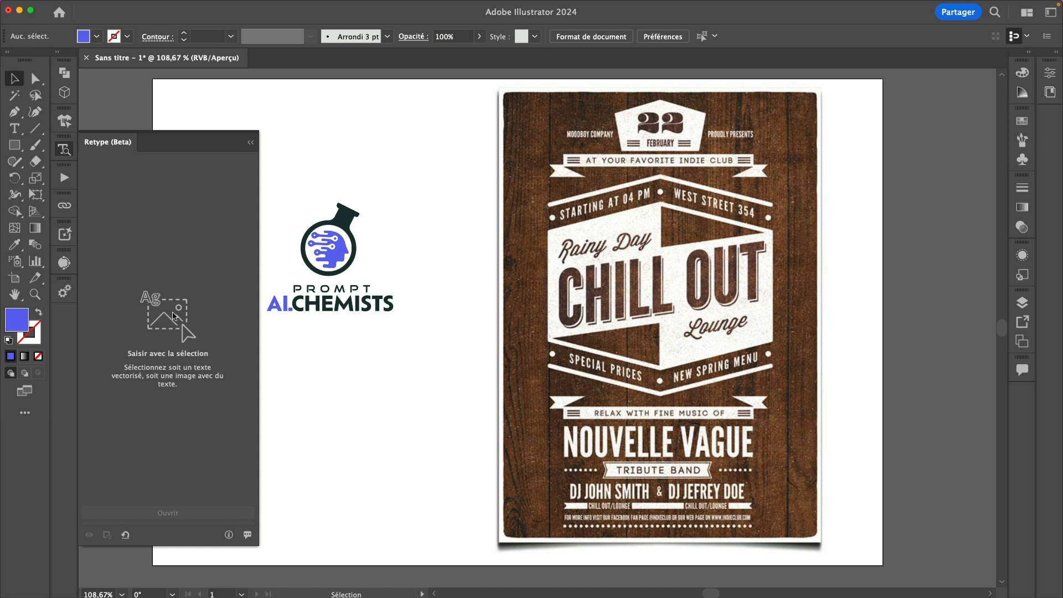
Select the chillout.jpg poster image for Retype font detection
click(539, 214)
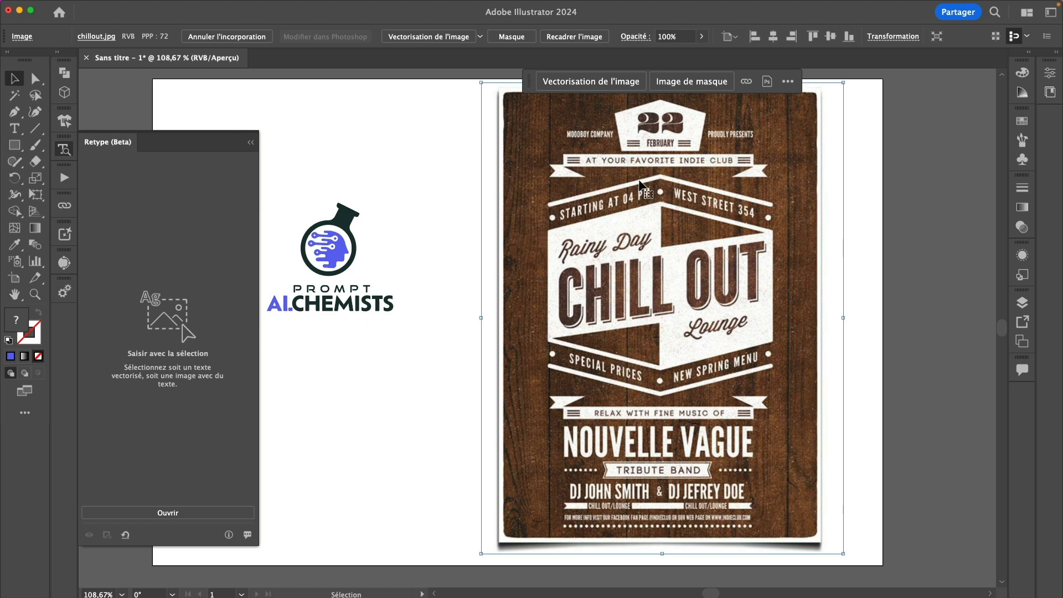
Run Retype on the poster and compare font matches for CHILL, NOUVELLE, VAGUE and TRIBUTE, ending on NOUVELLE
click(194, 514)
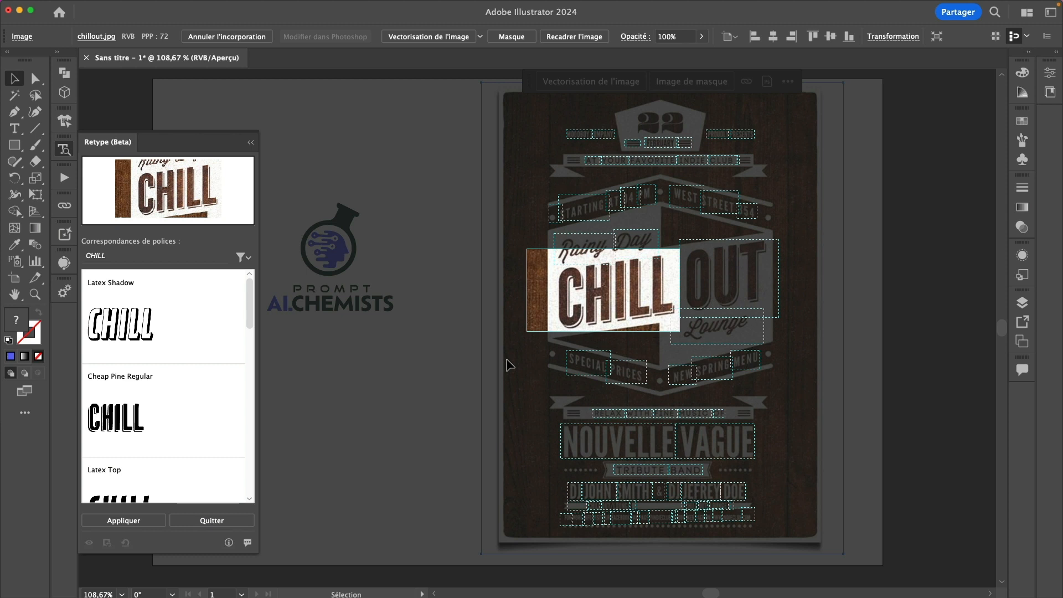
click(723, 445)
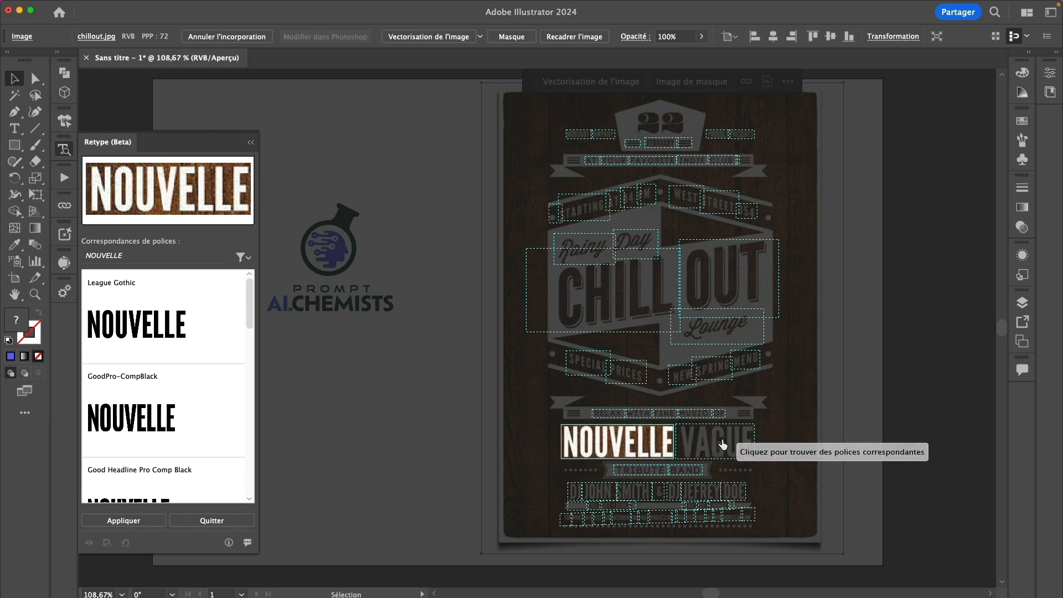
click(723, 445)
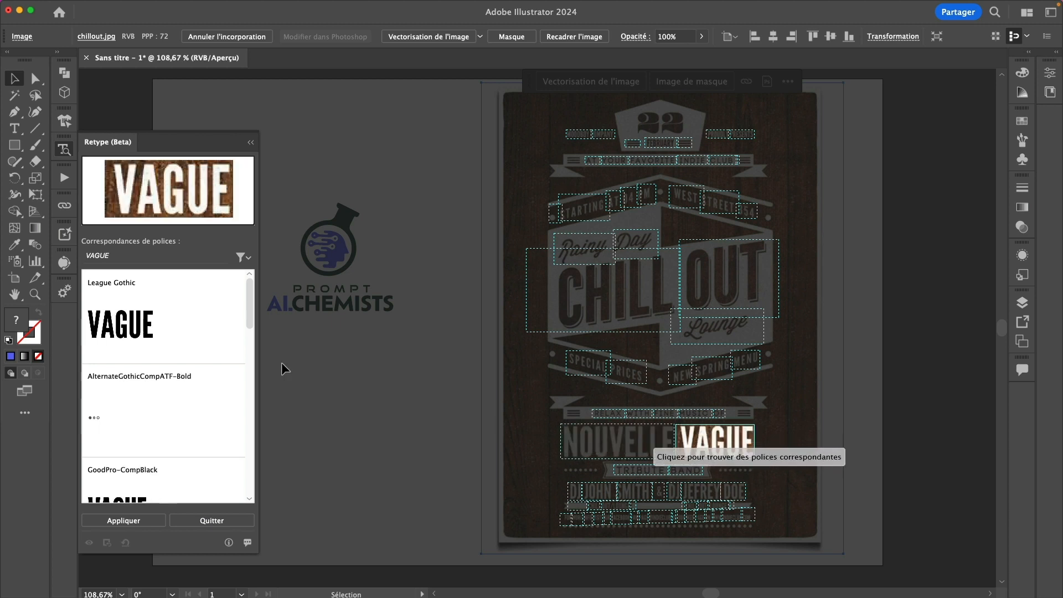
click(651, 474)
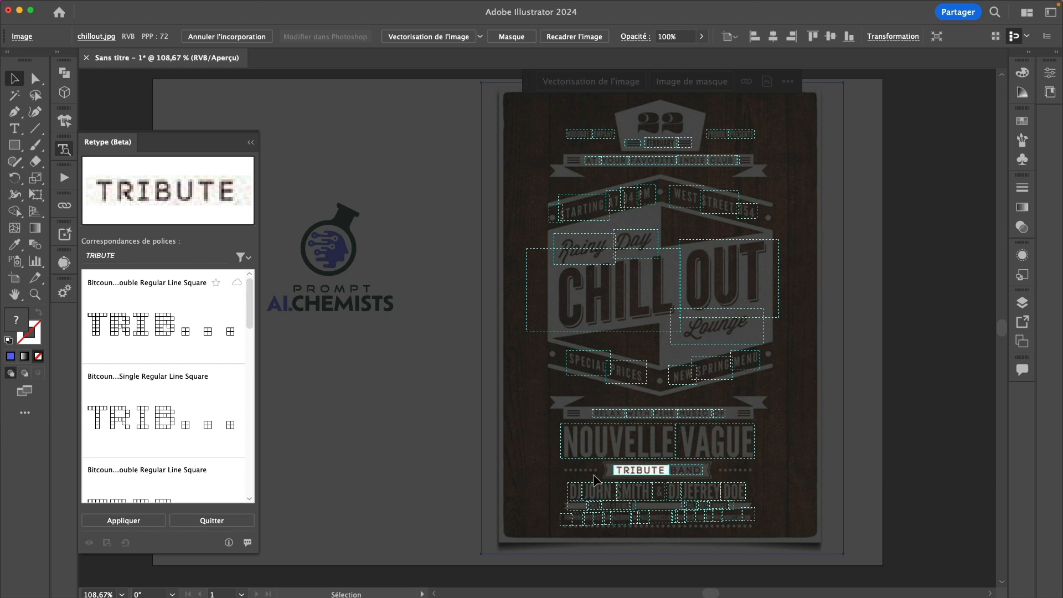
click(594, 443)
click(608, 292)
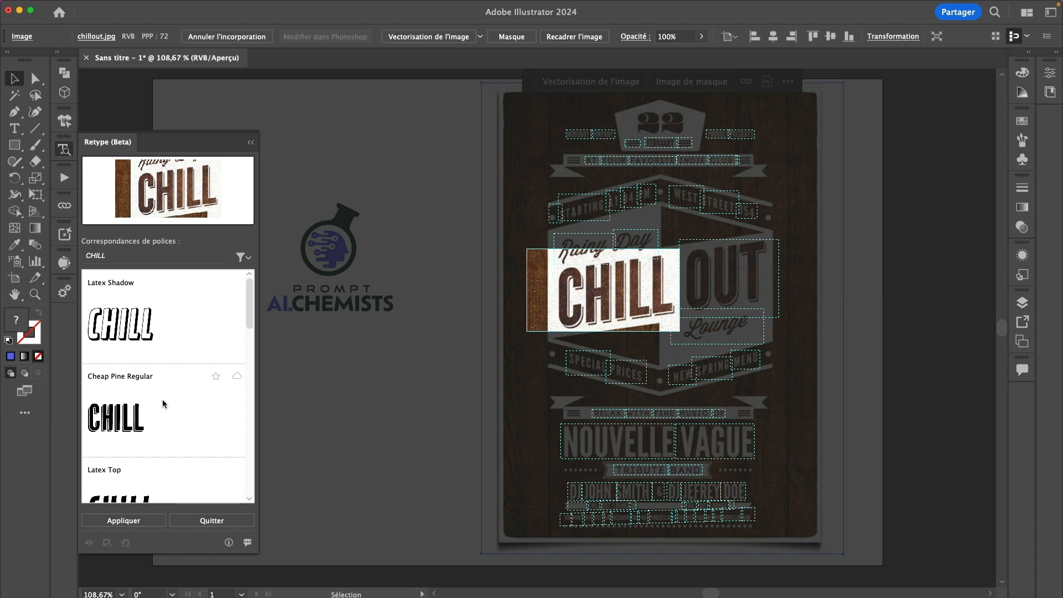
click(585, 446)
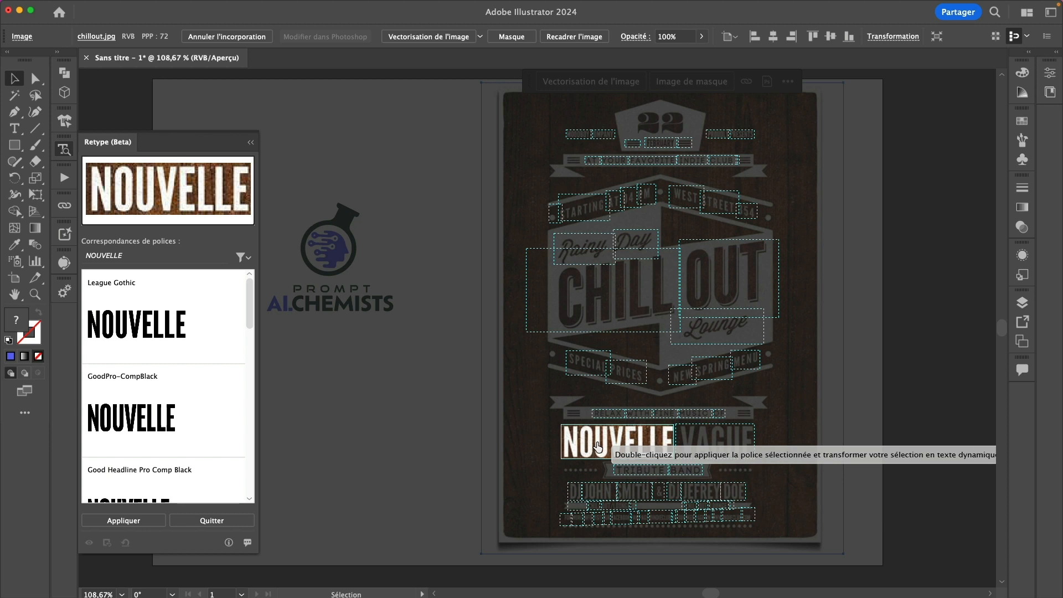
Convert NOUVELLE to live League Gothic text, then drag it off the poster and back beside VAGUE
double_click(598, 446)
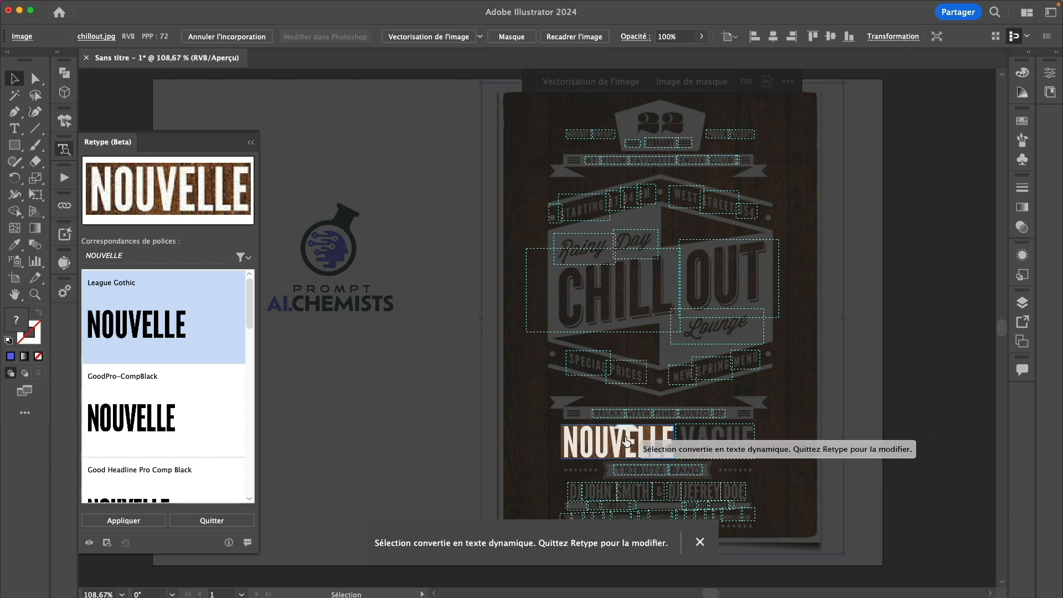
click(211, 520)
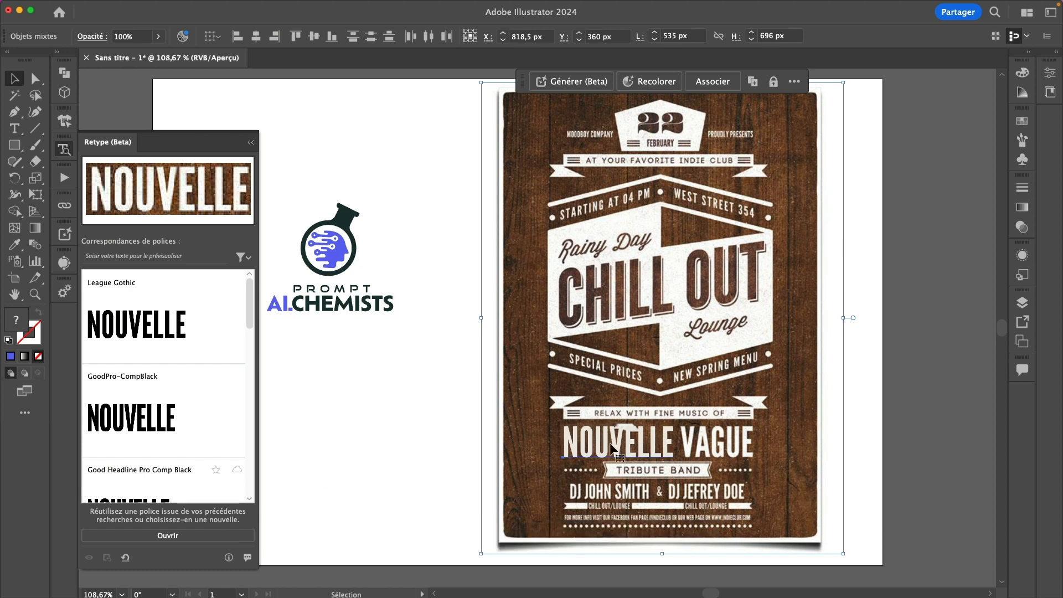
click(443, 419)
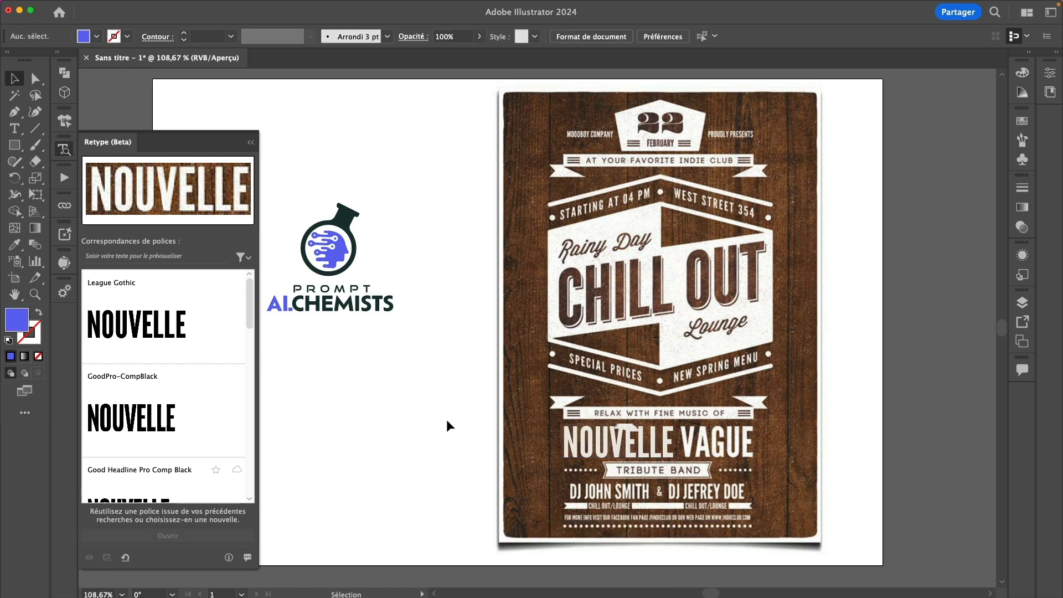
key(a)
drag(578, 443, 364, 449)
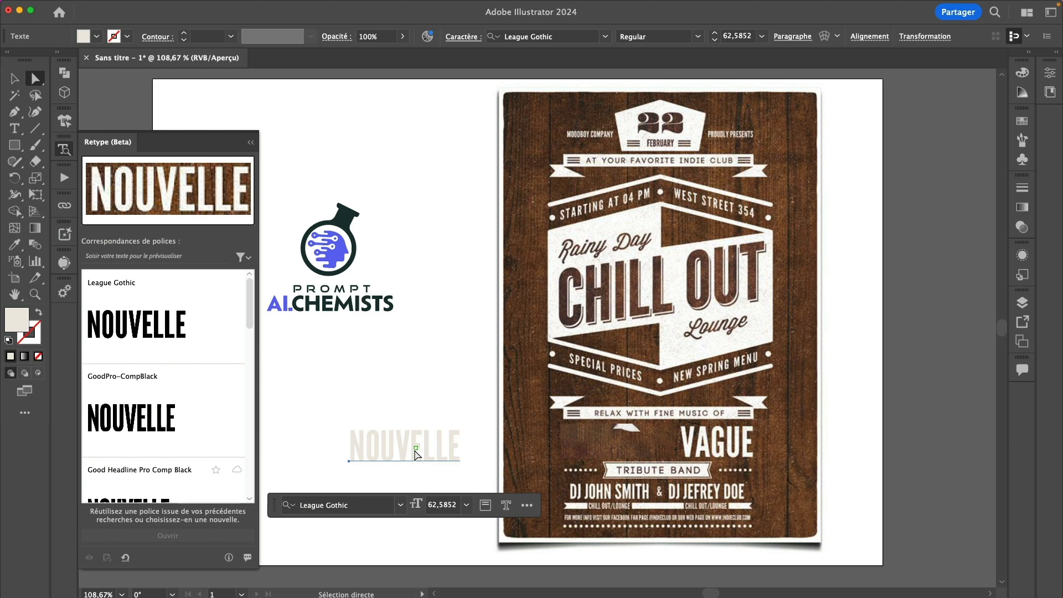
key(v)
drag(412, 447, 623, 448)
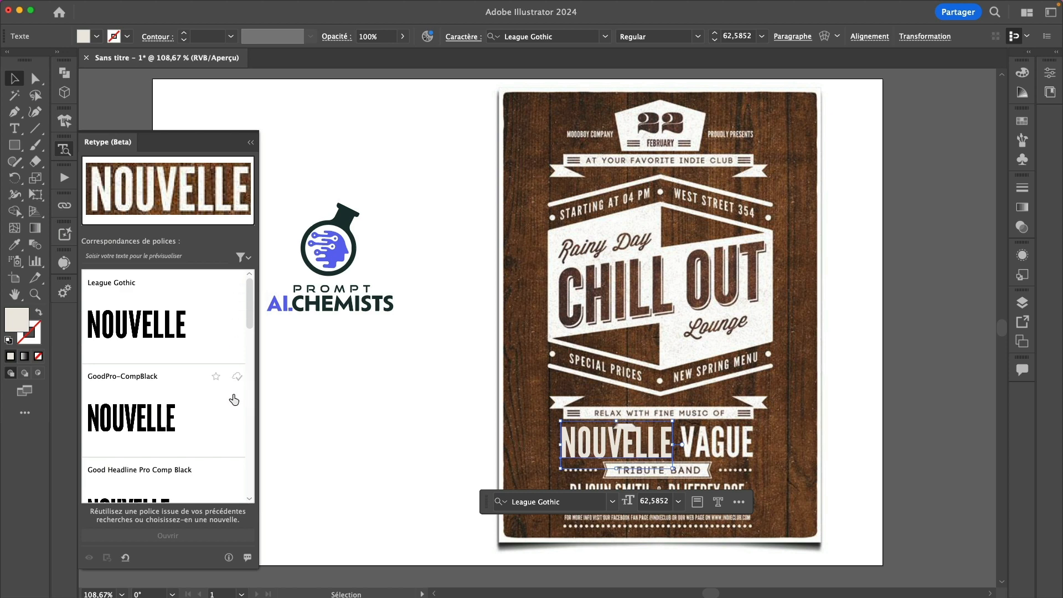
Rerun font detection on the poster, exit it, and select the PROMPT AI.CHEMISTS logo group
click(637, 356)
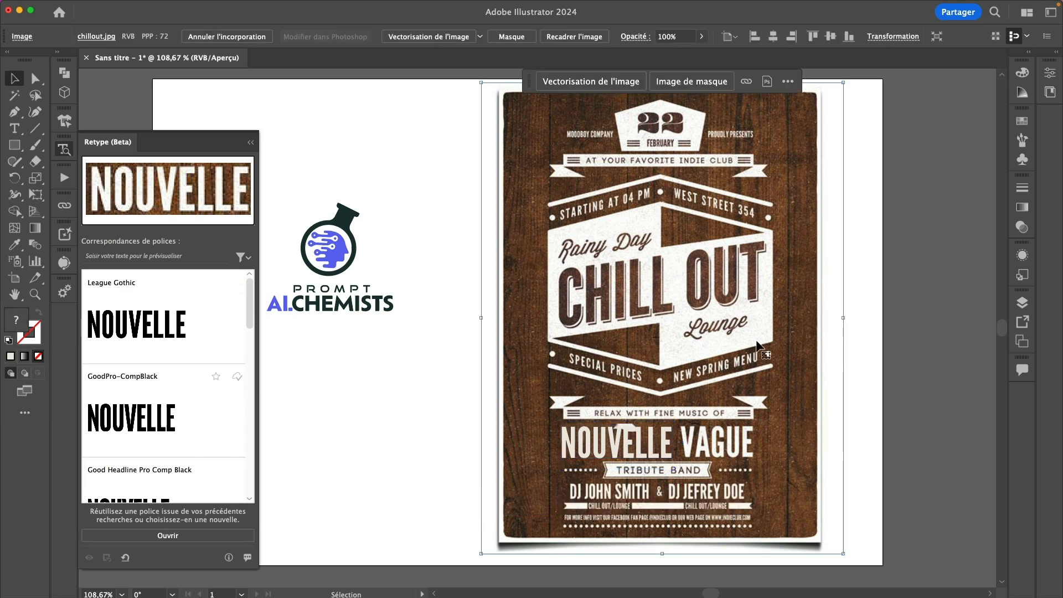
click(202, 537)
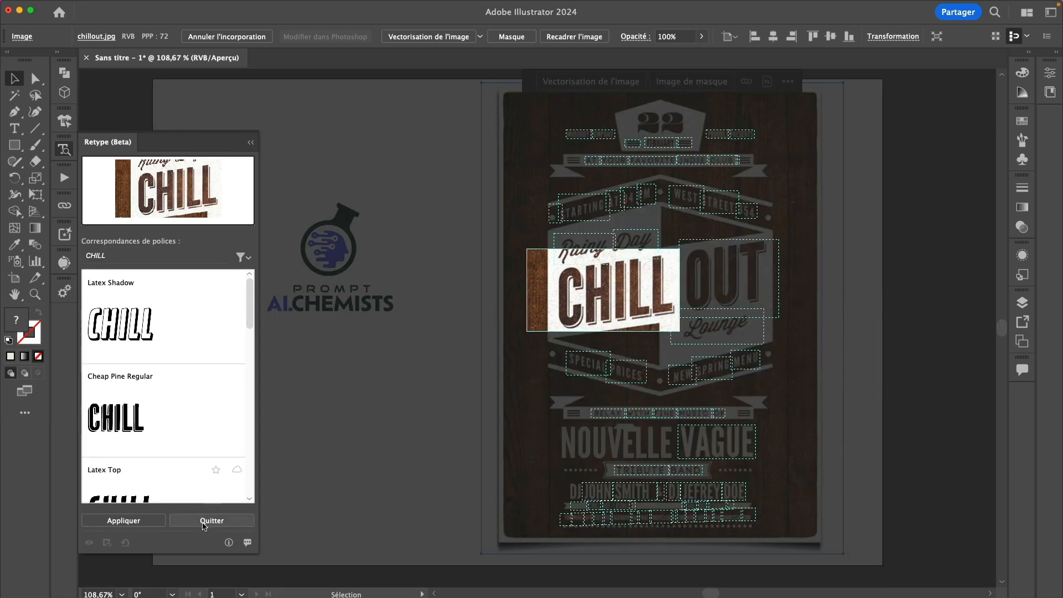
click(382, 436)
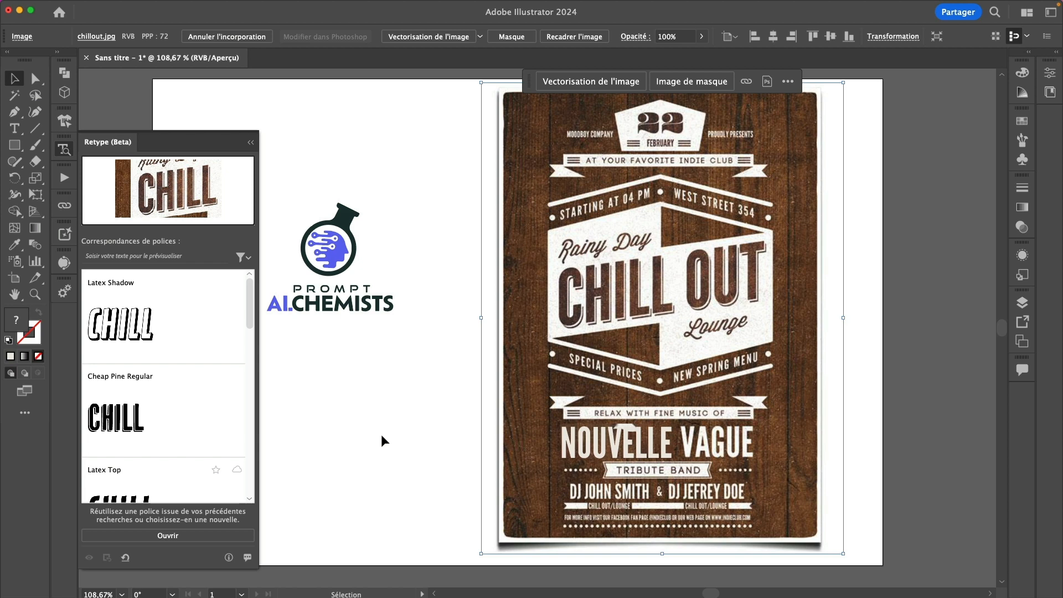
click(335, 243)
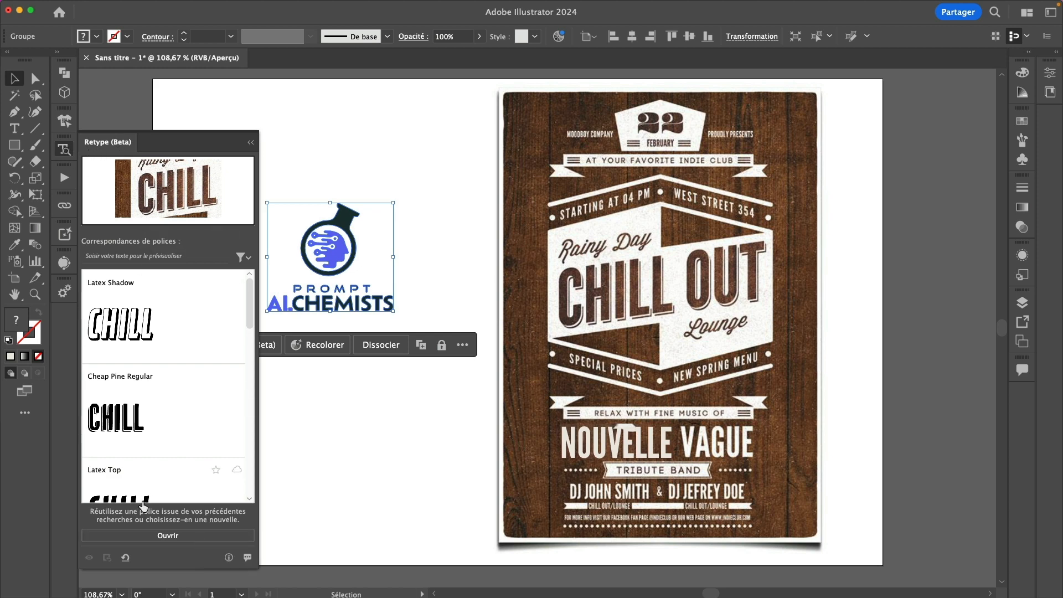
Set PROMPT in GoodTimesRg-Regular and AICHEMISTS in Ofelia Display Bold as live text
click(190, 536)
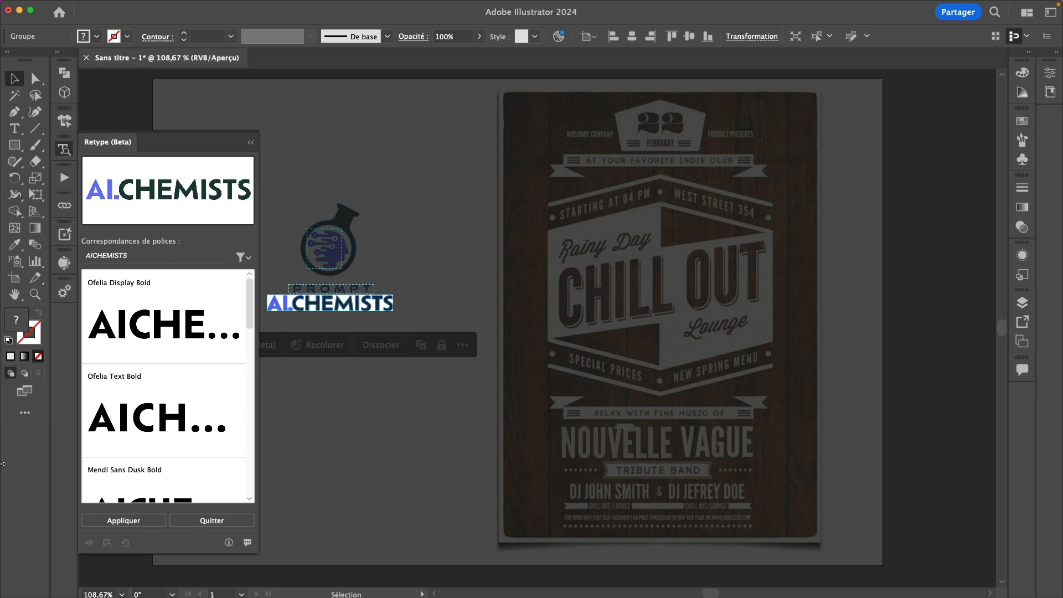
click(342, 290)
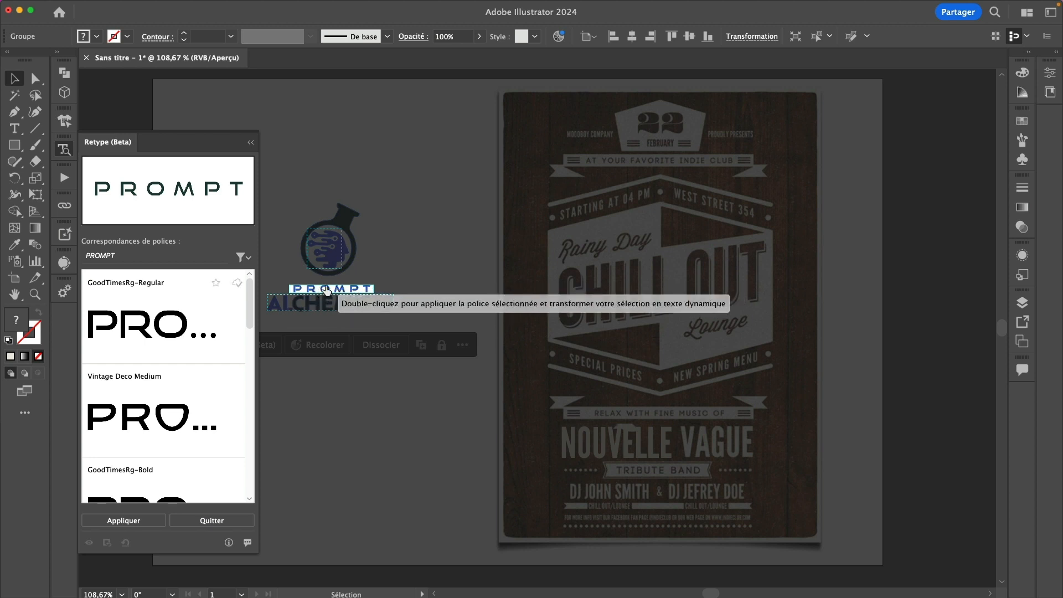
double_click(326, 292)
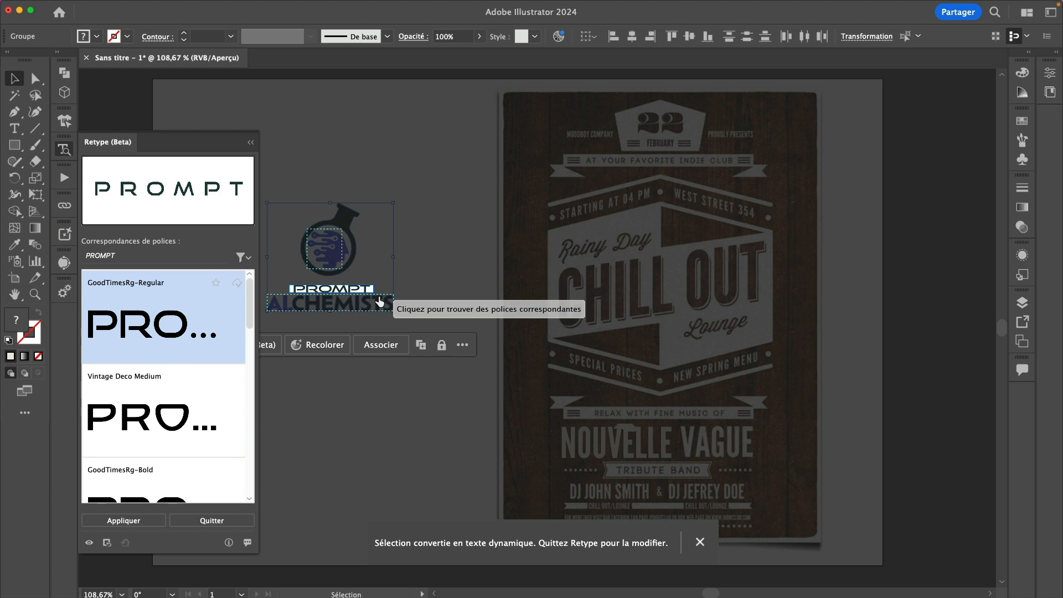
click(380, 302)
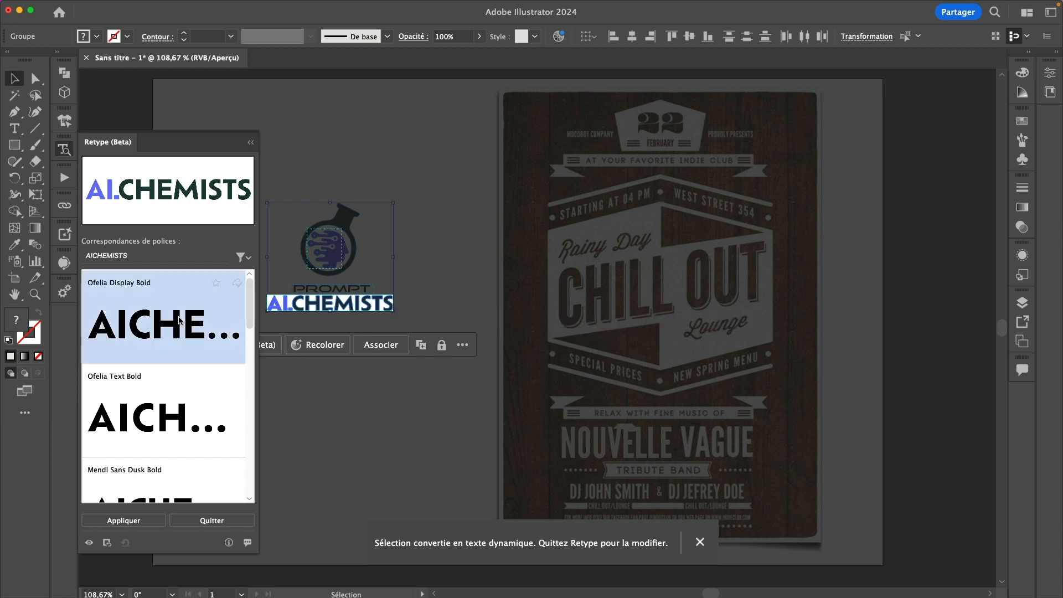
double_click(179, 321)
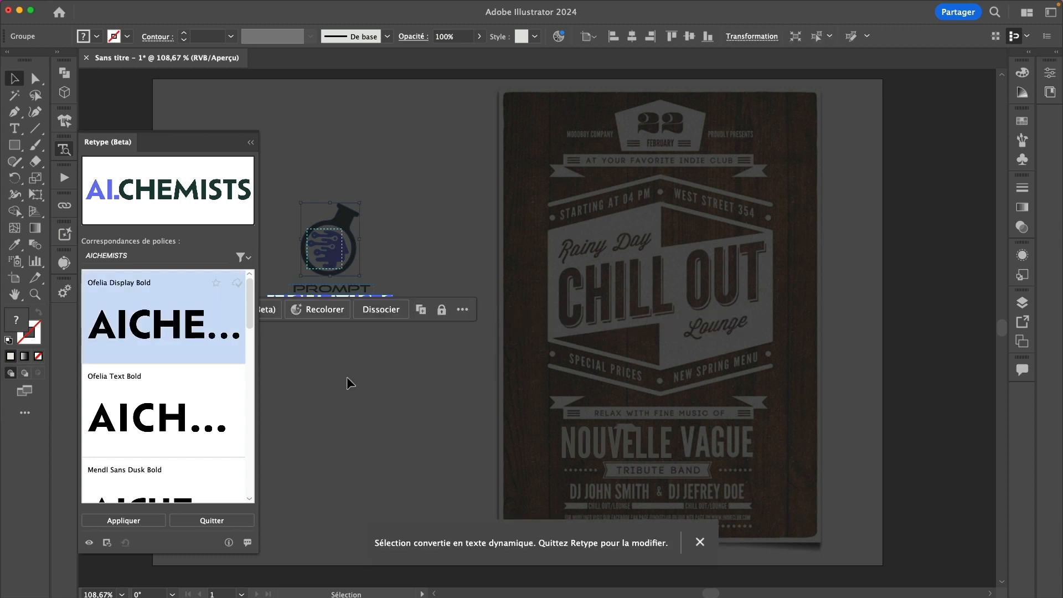
key(Escape)
Select the letters HEMI in AICHEMISTS with the Type tool
click(424, 275)
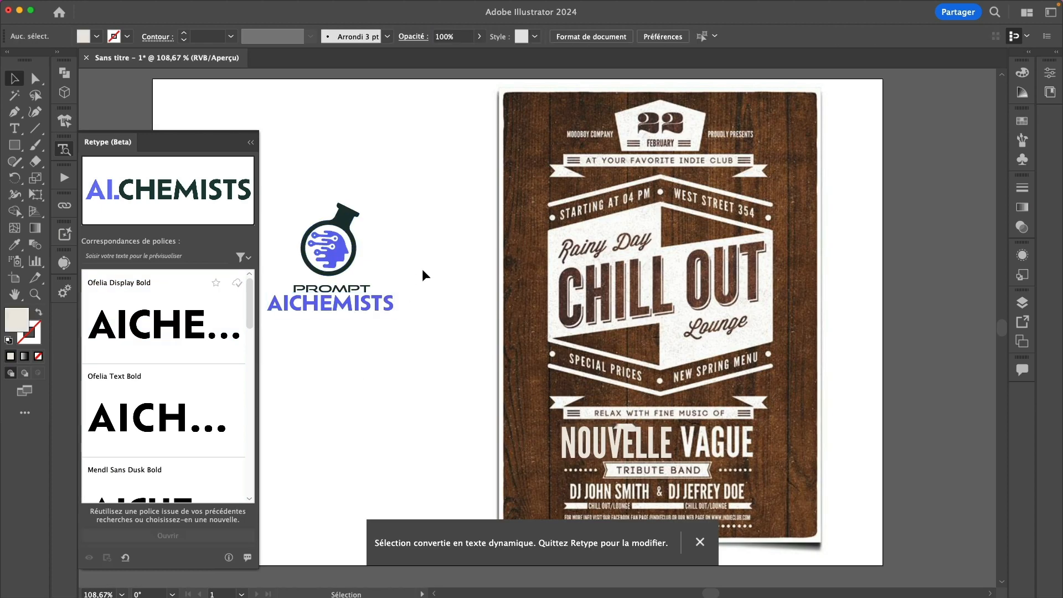
key(t)
drag(353, 305, 304, 289)
Bring up the wavy 4 pt yellow stroke path and show the freehand path tools flyout
text(gezg)
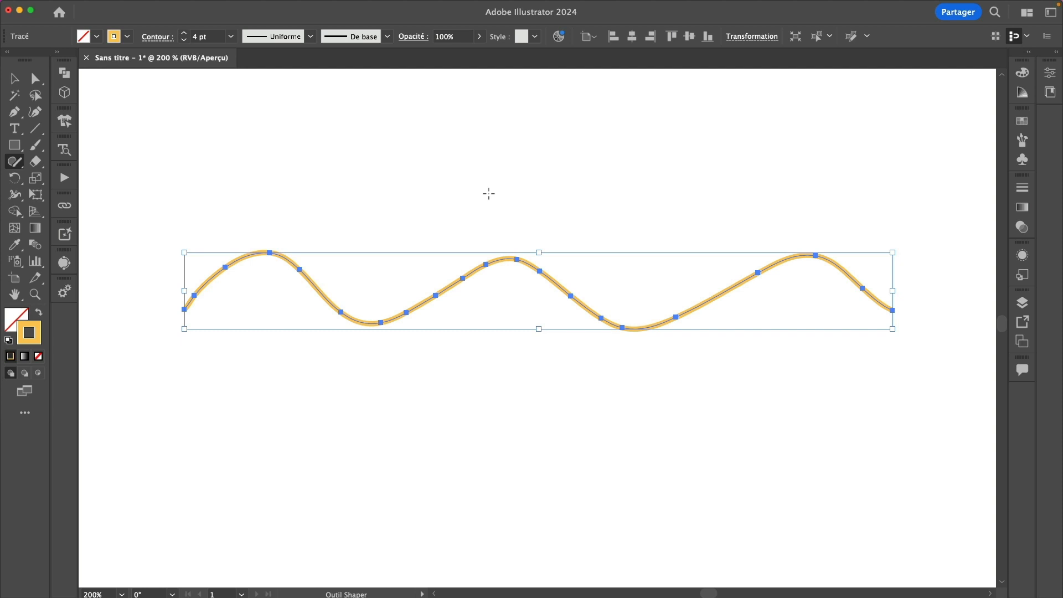
click(15, 162)
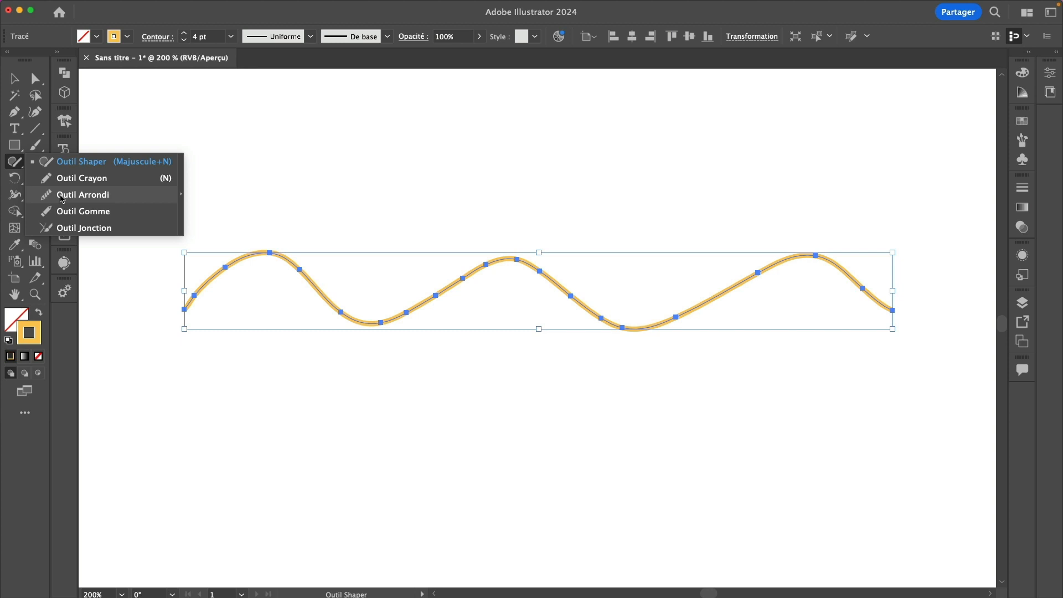
click(62, 199)
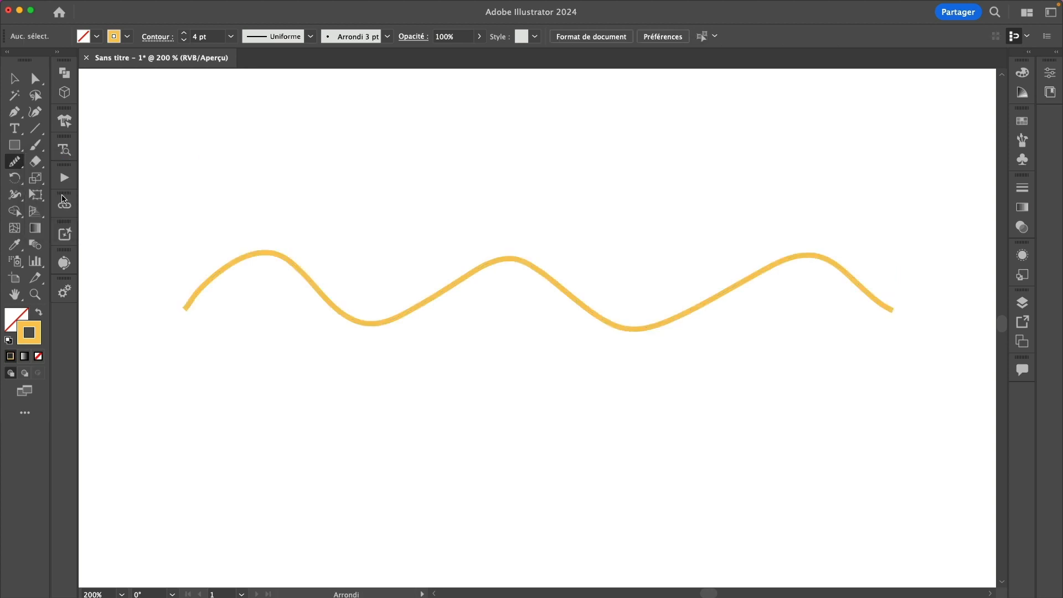
key(a)
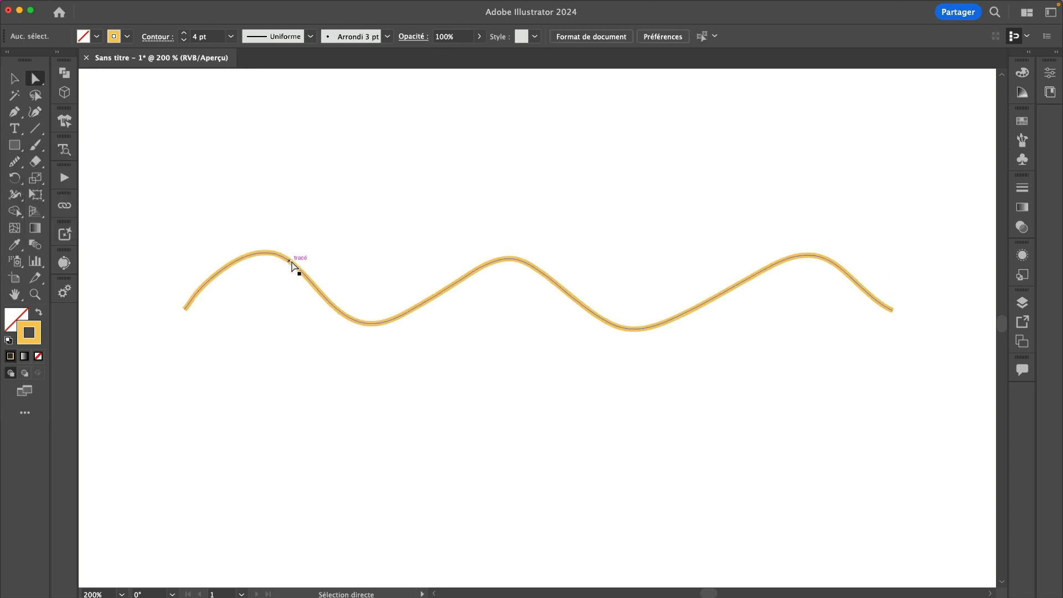
click(295, 267)
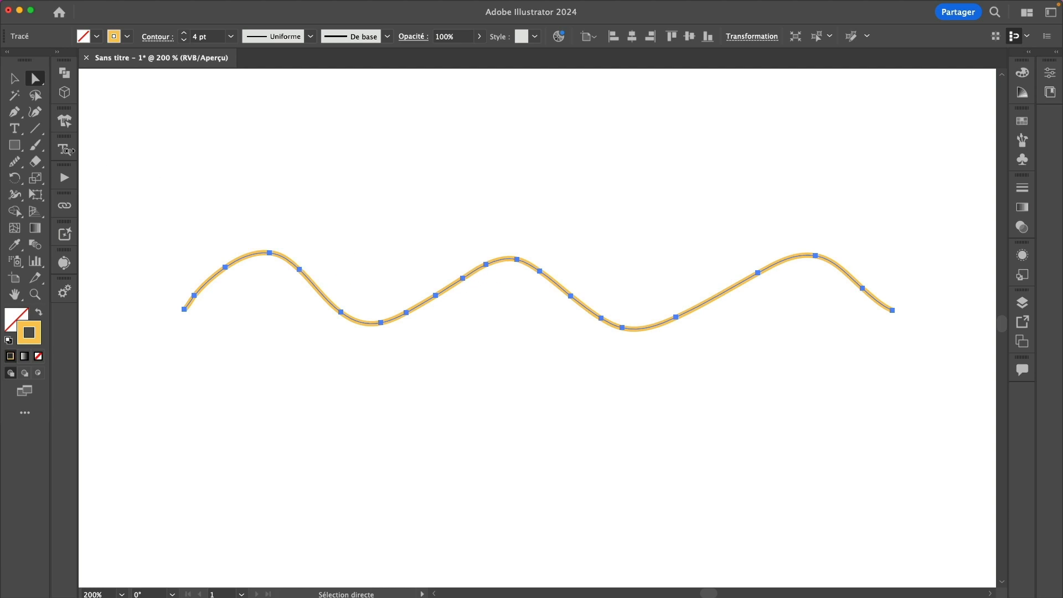
key(n)
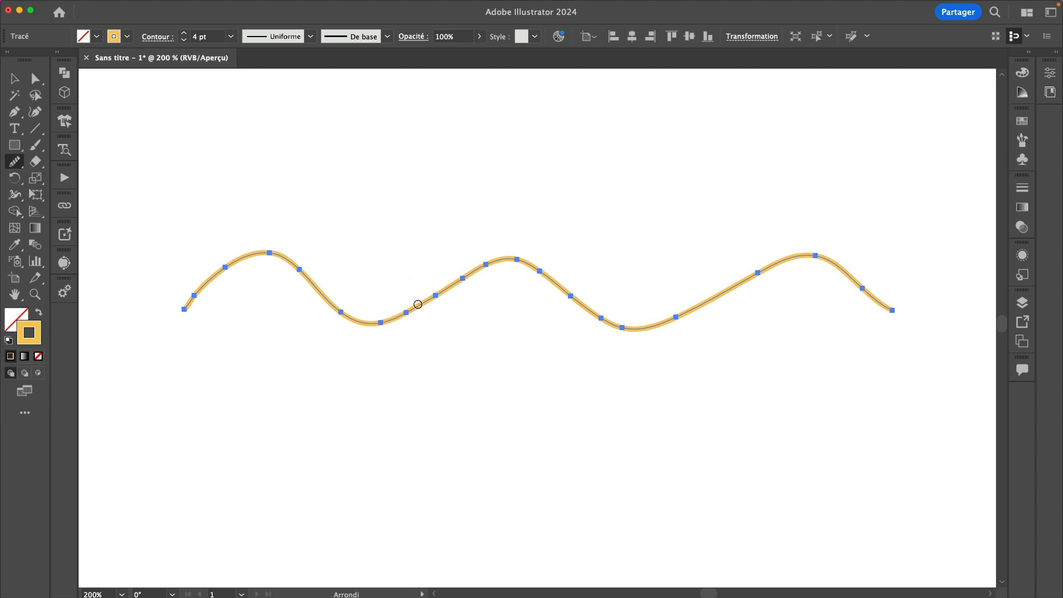
mouse_move(417, 304)
mouse_down()
mouse_move(510, 261)
mouse_move(560, 281)
mouse_move(602, 322)
mouse_up()
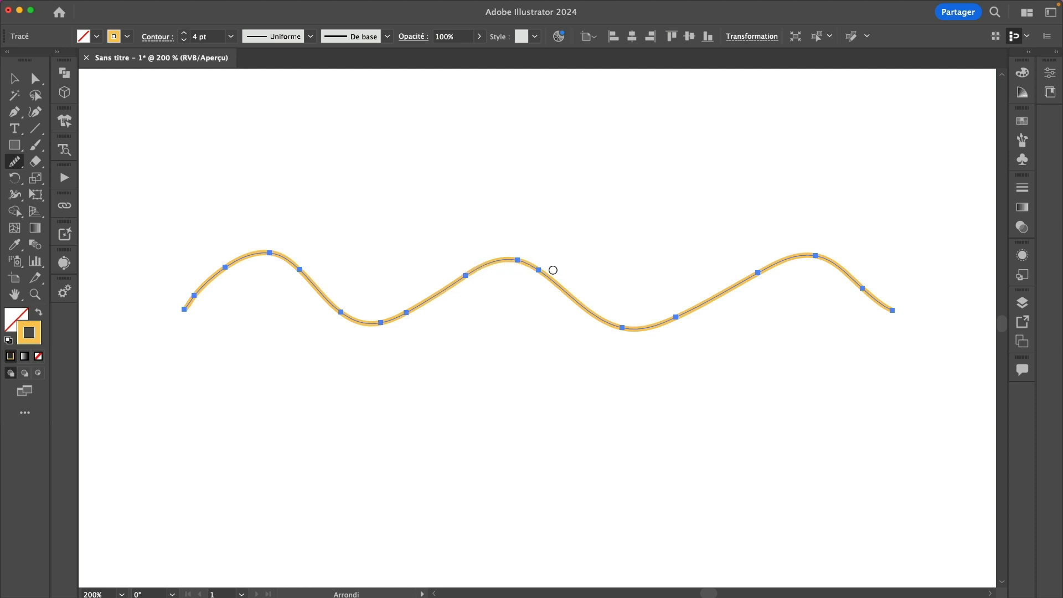
key(super+z)
key(a)
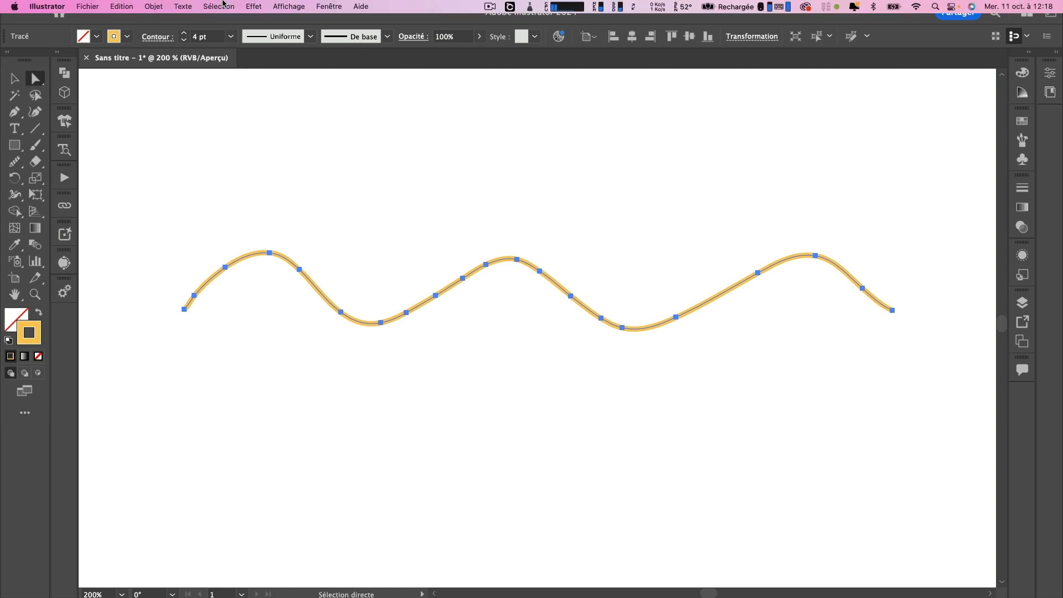
Apply automatic smoothing to the wavy path with Objet > Tracé > Lisser
click(154, 6)
mouse_move(216, 398)
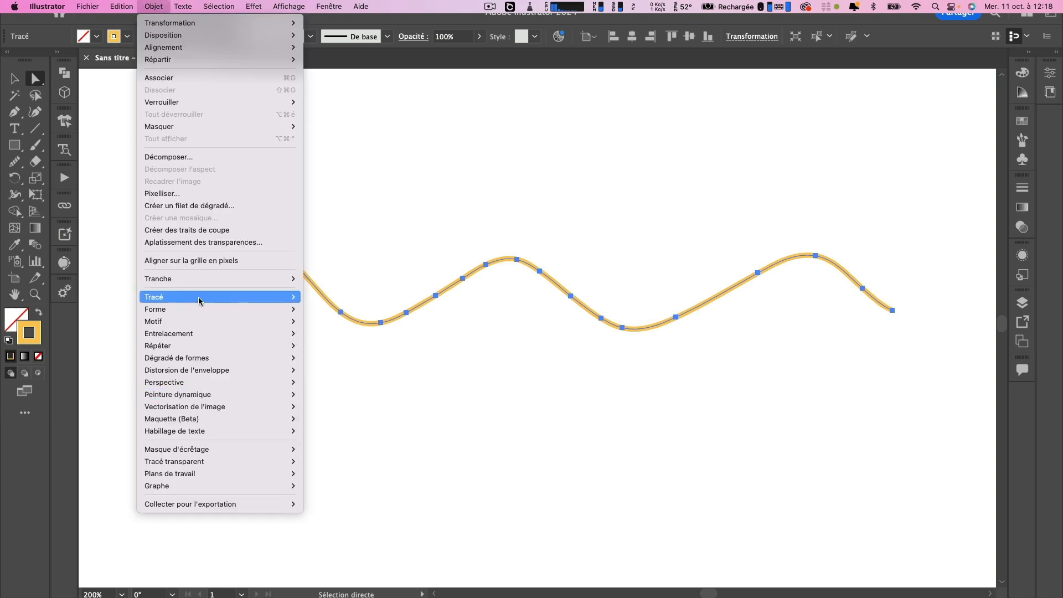
mouse_move(199, 298)
click(357, 382)
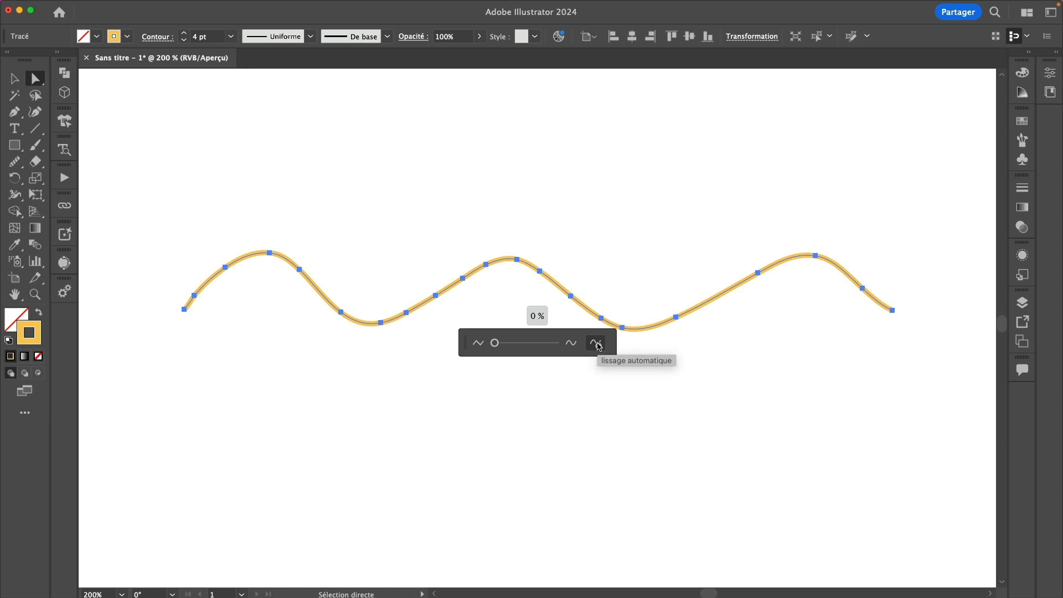
scroll(600, 347, left, 1)
click(601, 347)
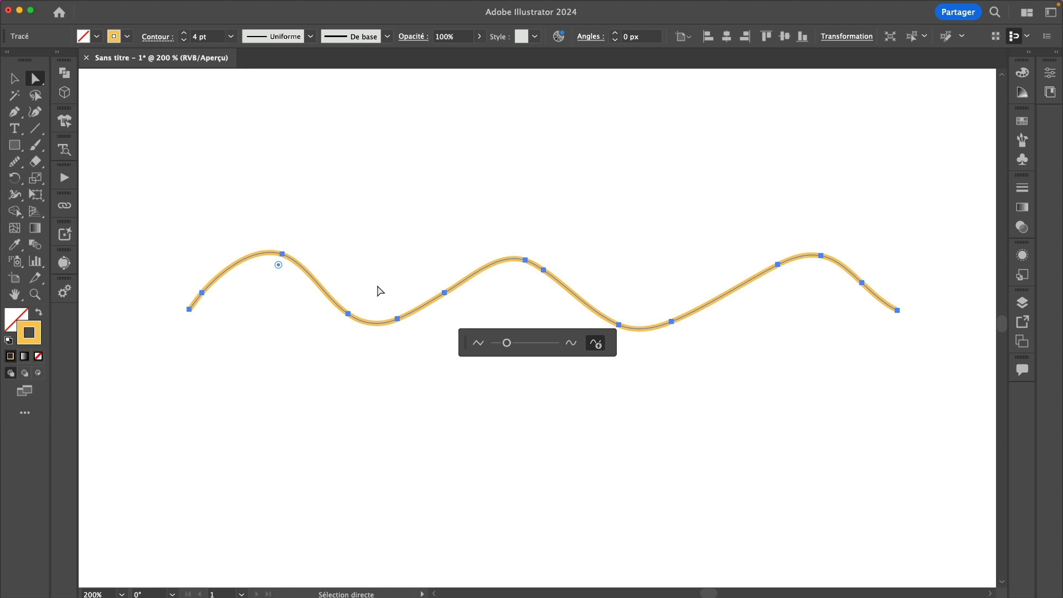
Test the smoothing slider at 0 and about 62 percent, then reapply auto-smoothing
click(562, 343)
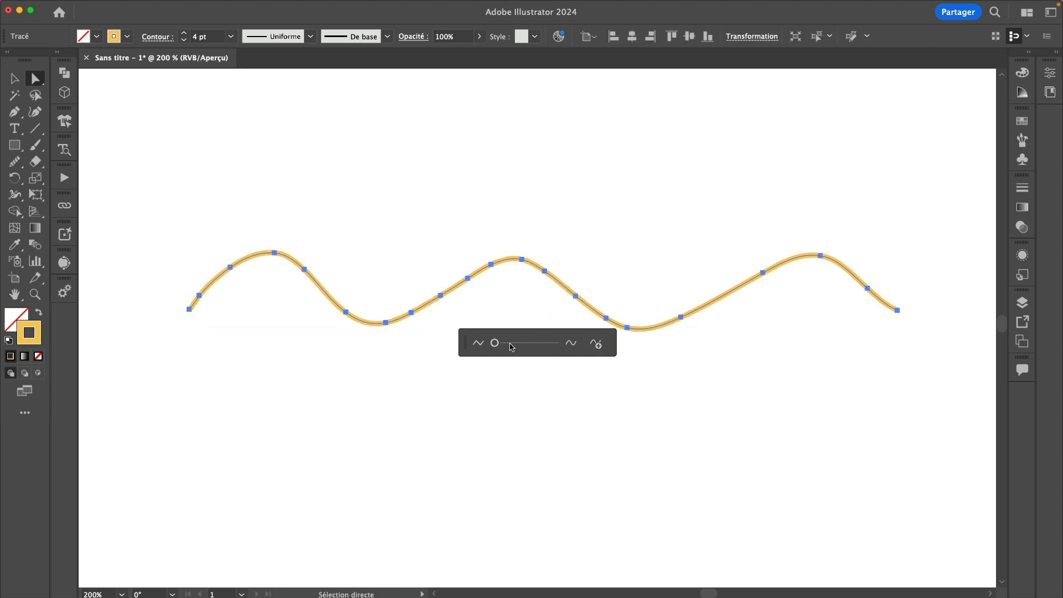
mouse_move(494, 344)
mouse_down()
mouse_move(559, 348)
mouse_move(531, 347)
mouse_up()
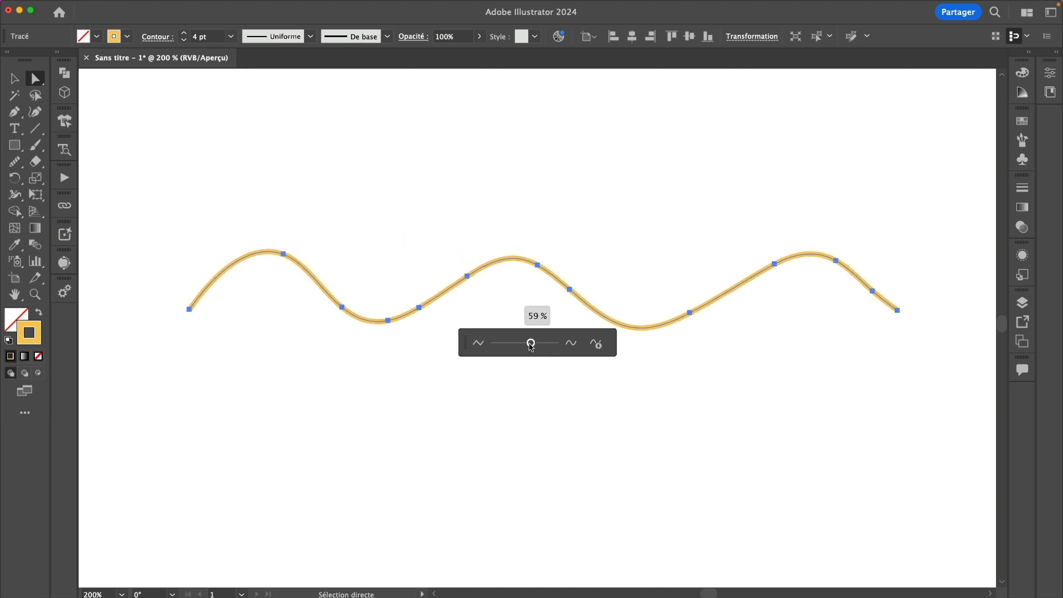
click(597, 344)
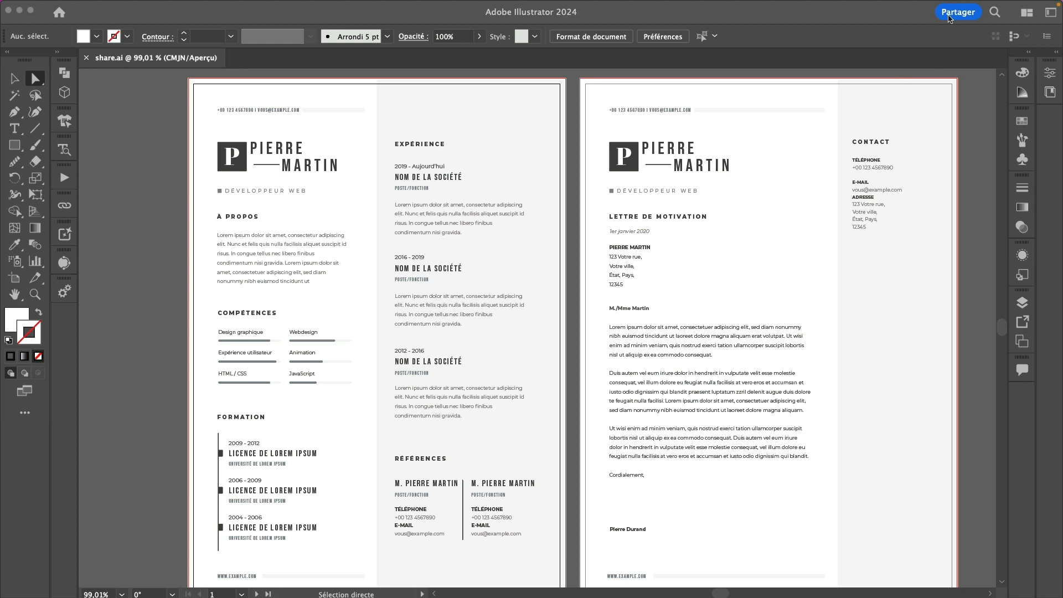
Start sharing the document for review and name the link CC2024
click(945, 65)
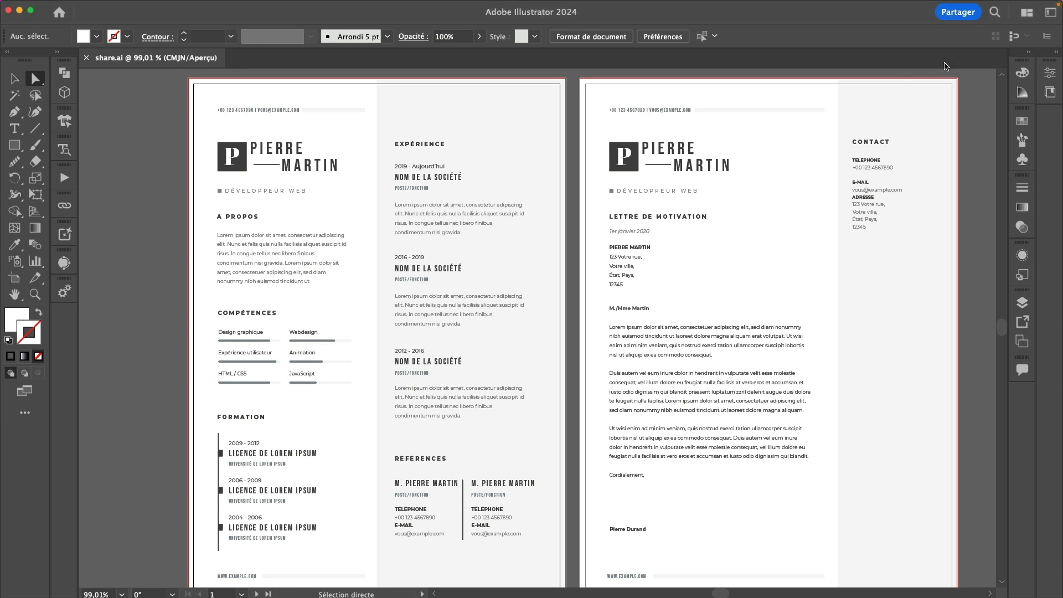
click(955, 16)
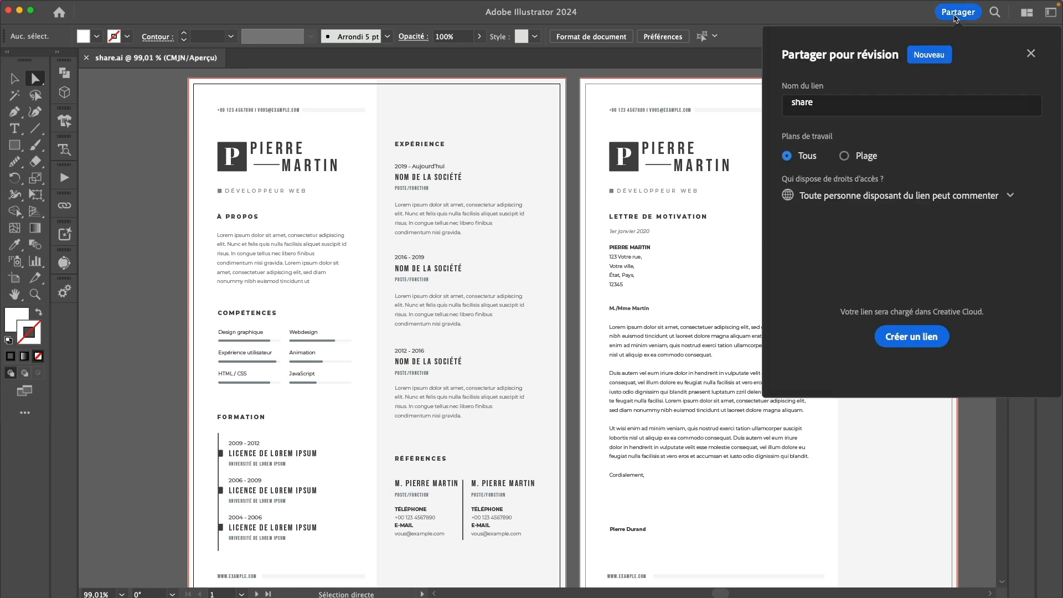
click(826, 103)
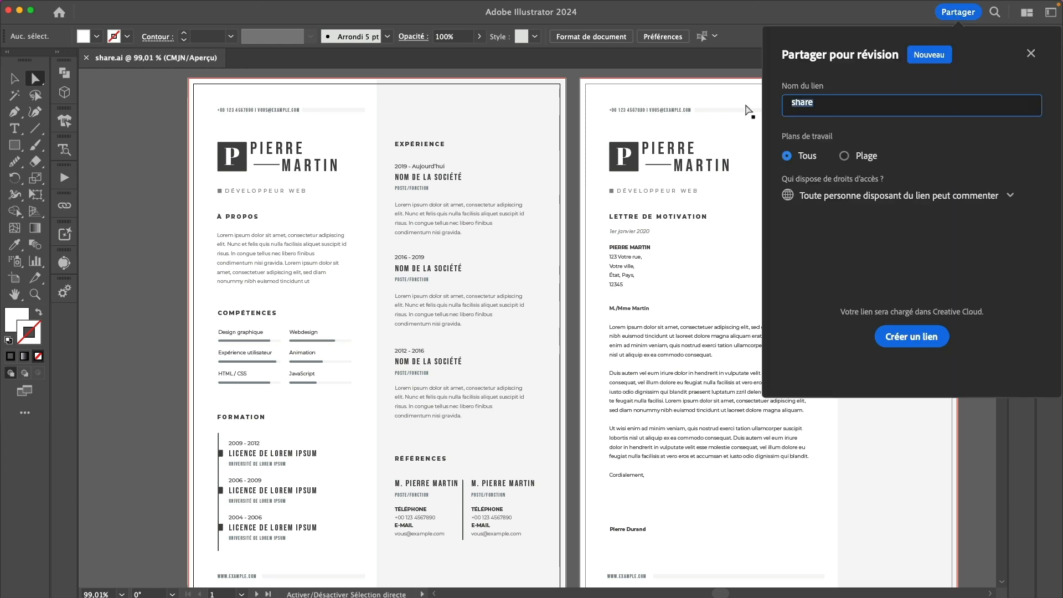
text(CC2024)
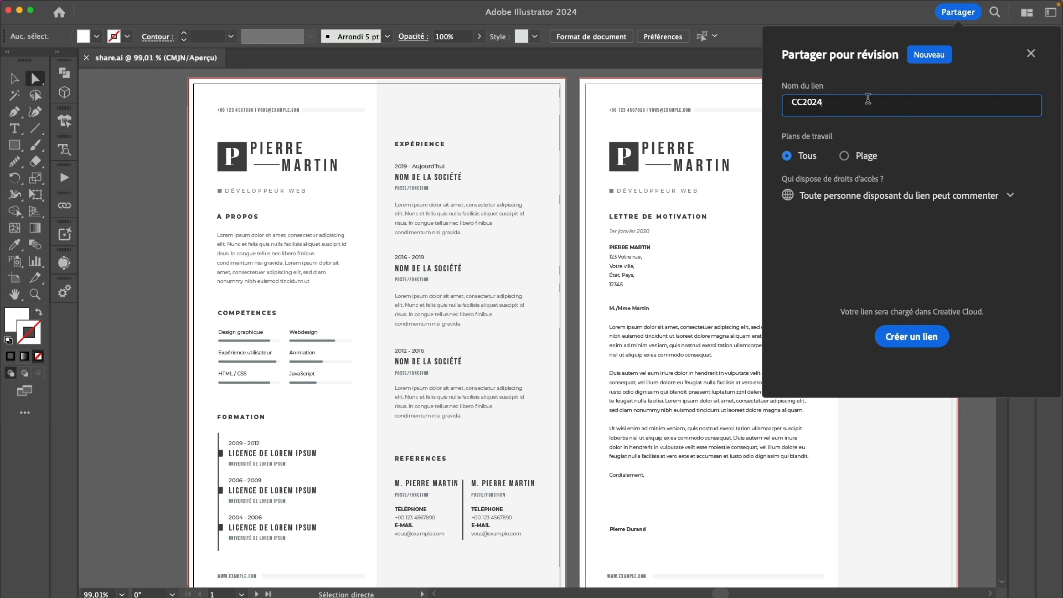
Share all artboards with comment access for anyone, and create the review link
click(844, 157)
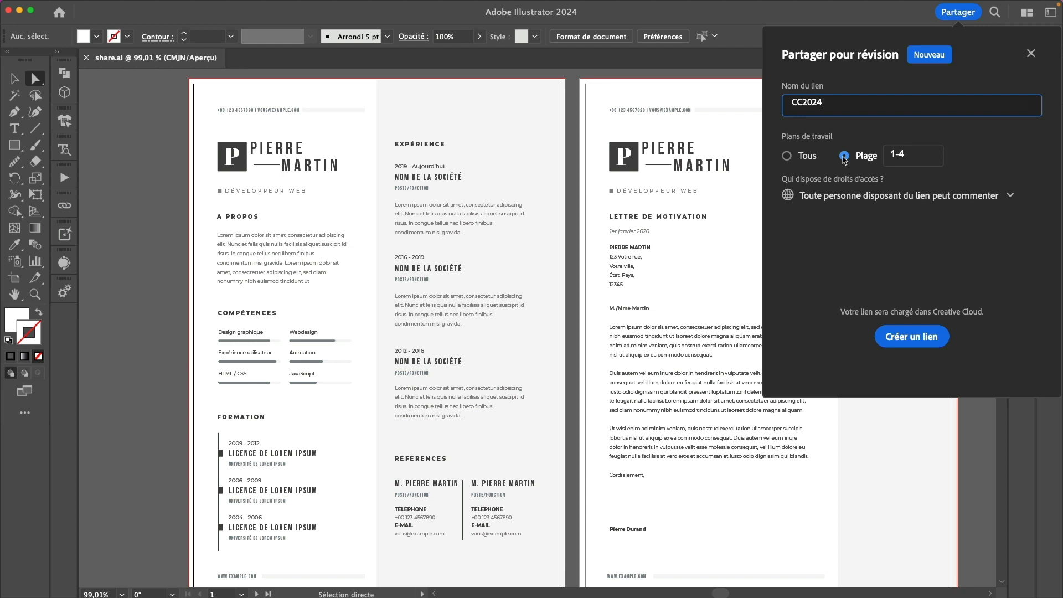
click(788, 157)
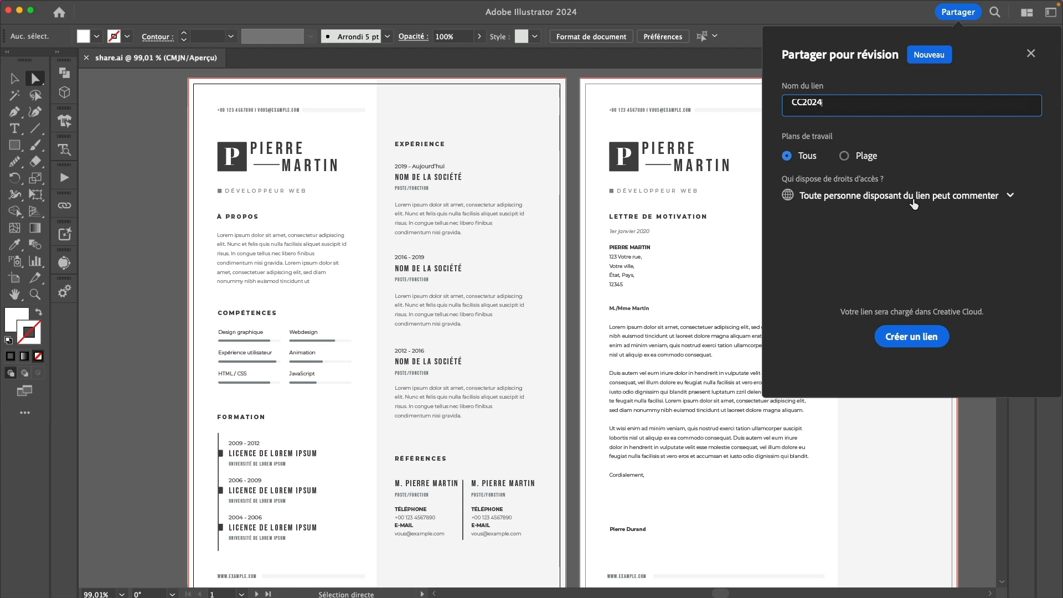
click(885, 200)
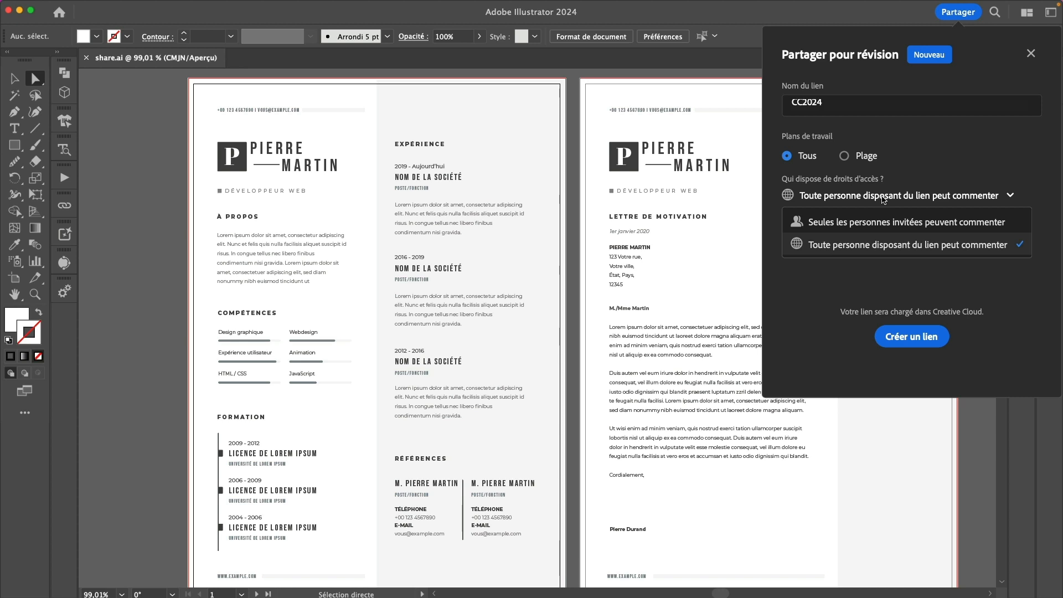
click(828, 254)
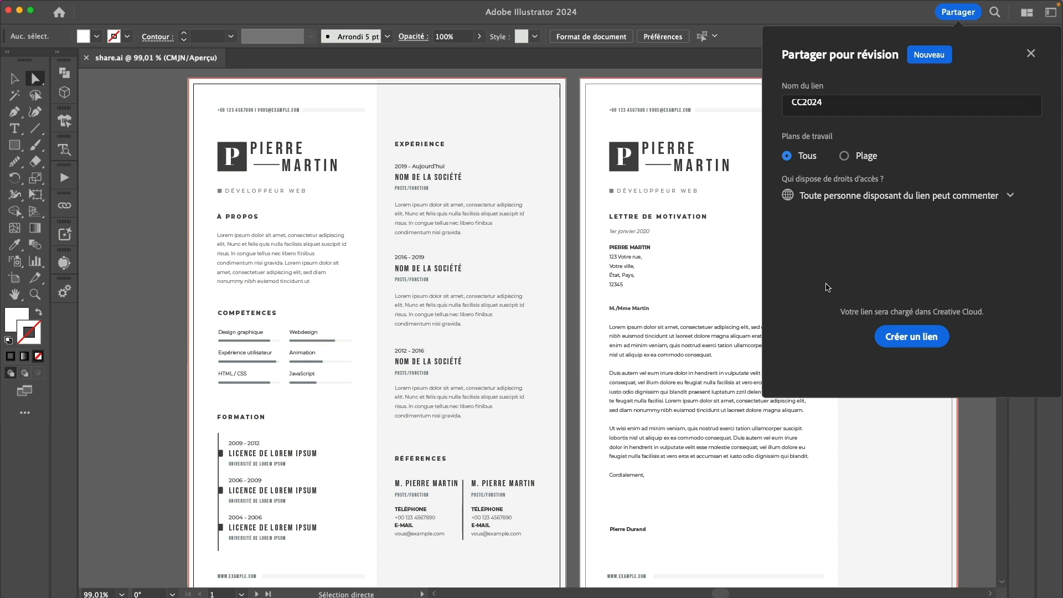
click(901, 341)
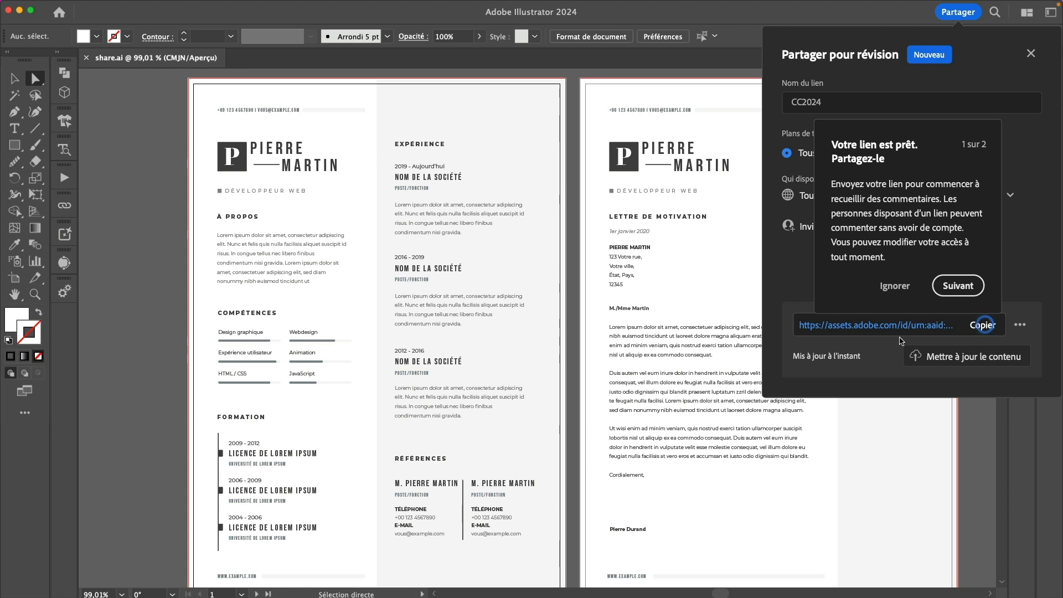
Copy the review link to the clipboard and switch to the web browser
click(904, 284)
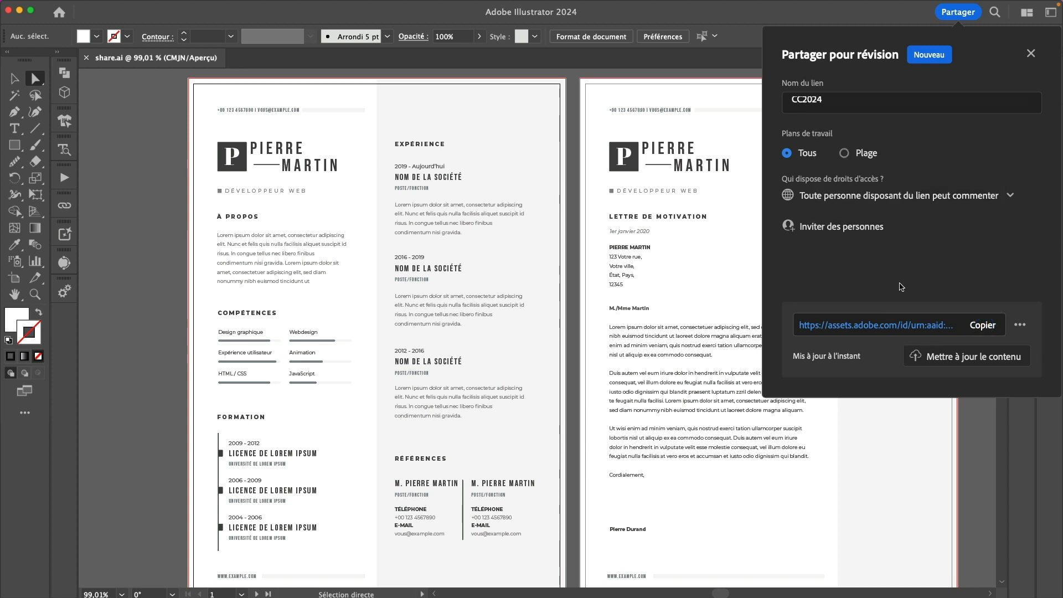
click(984, 326)
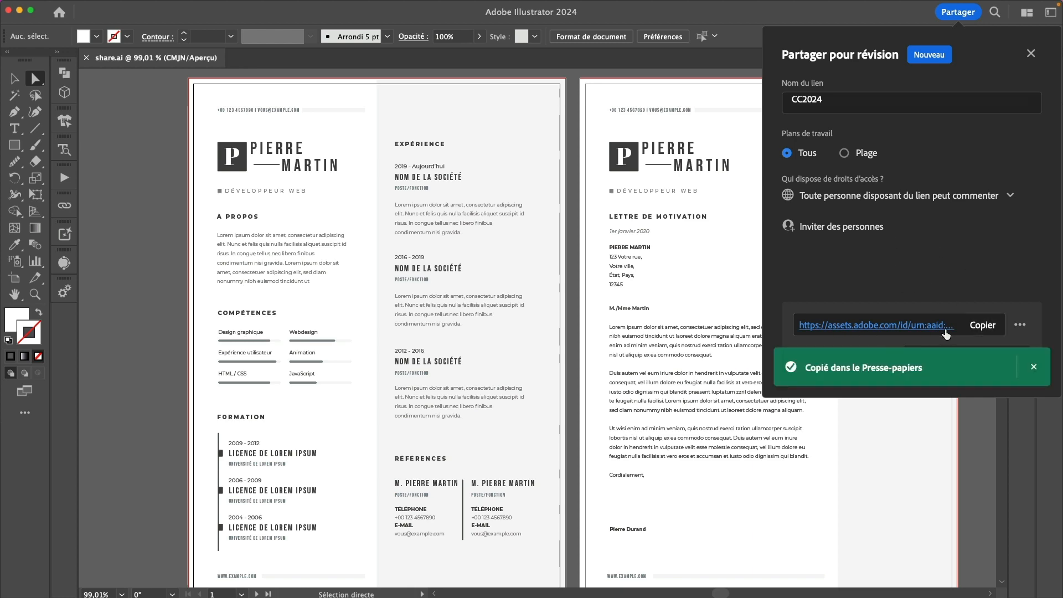
key(ctrl+Right)
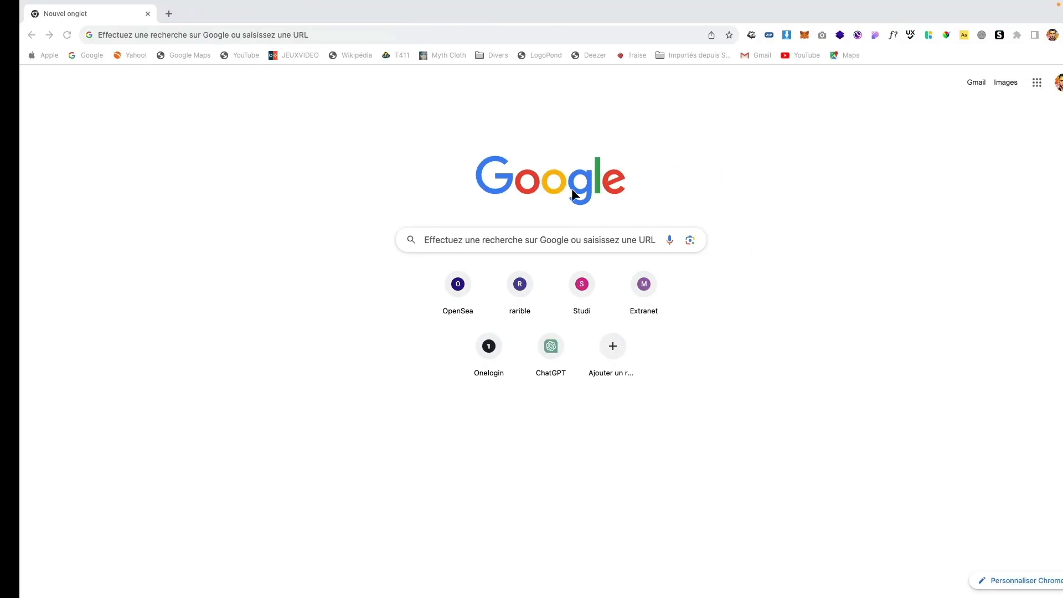
Paste the CC2024 review link into Chrome's address bar and load it
click(485, 40)
click(481, 35)
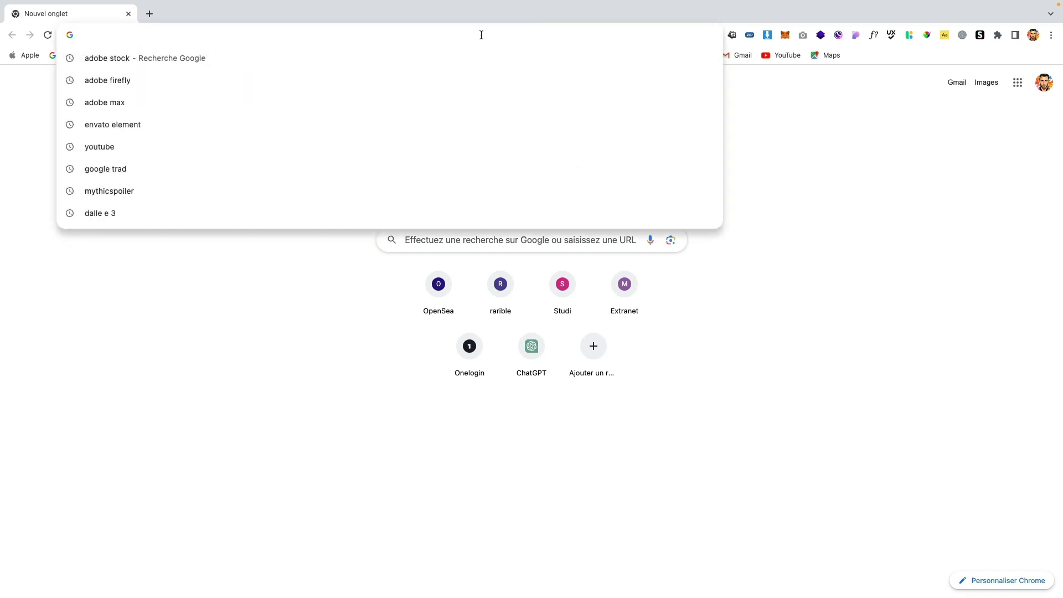
key(Return)
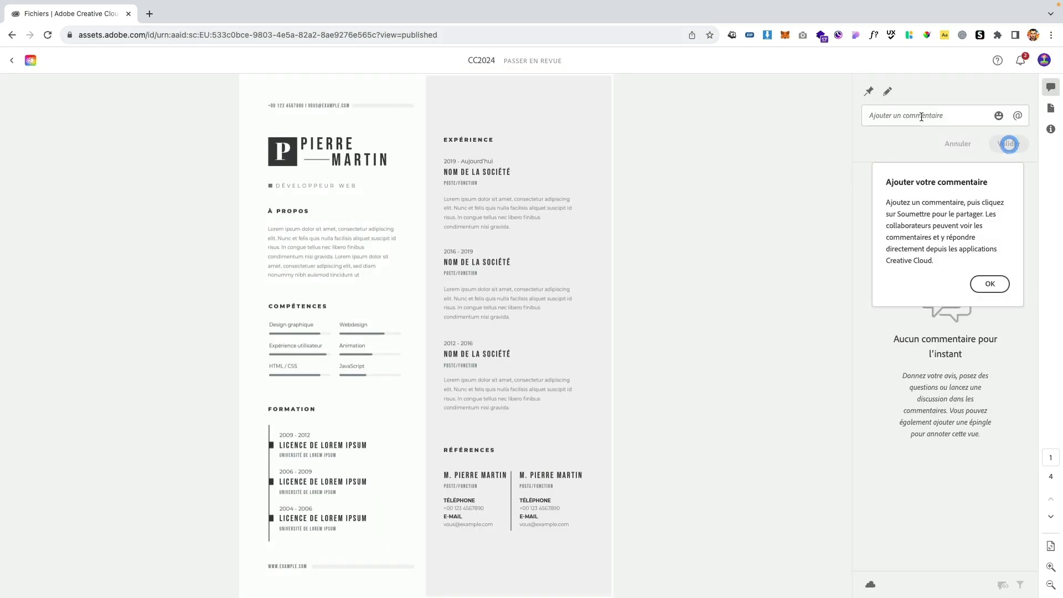
Pin the comment 'Tu t'es planté, c'est pas le bon logo' on the résumé's P logo
click(904, 117)
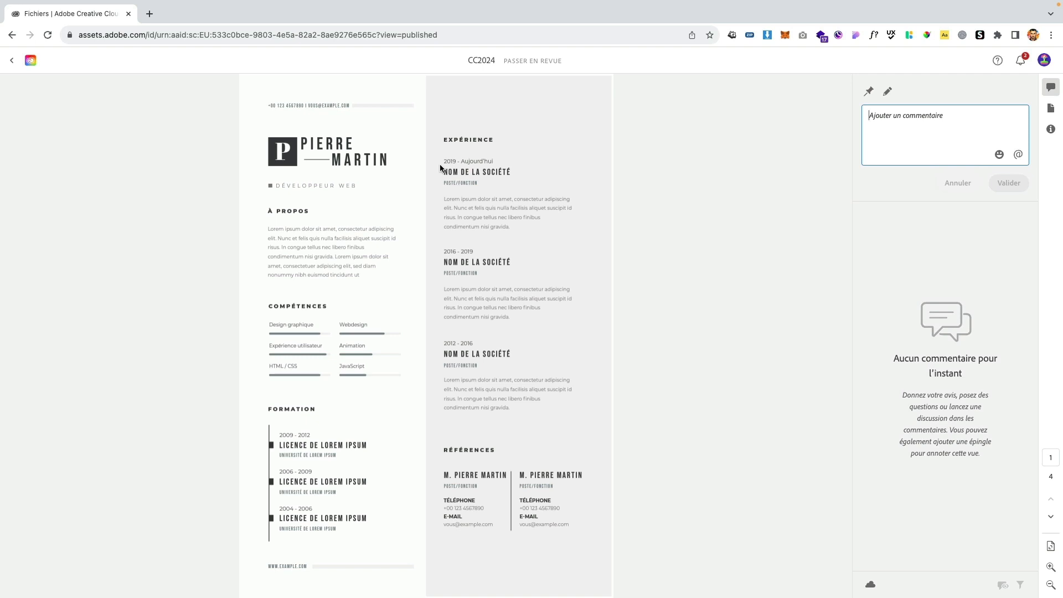
click(868, 91)
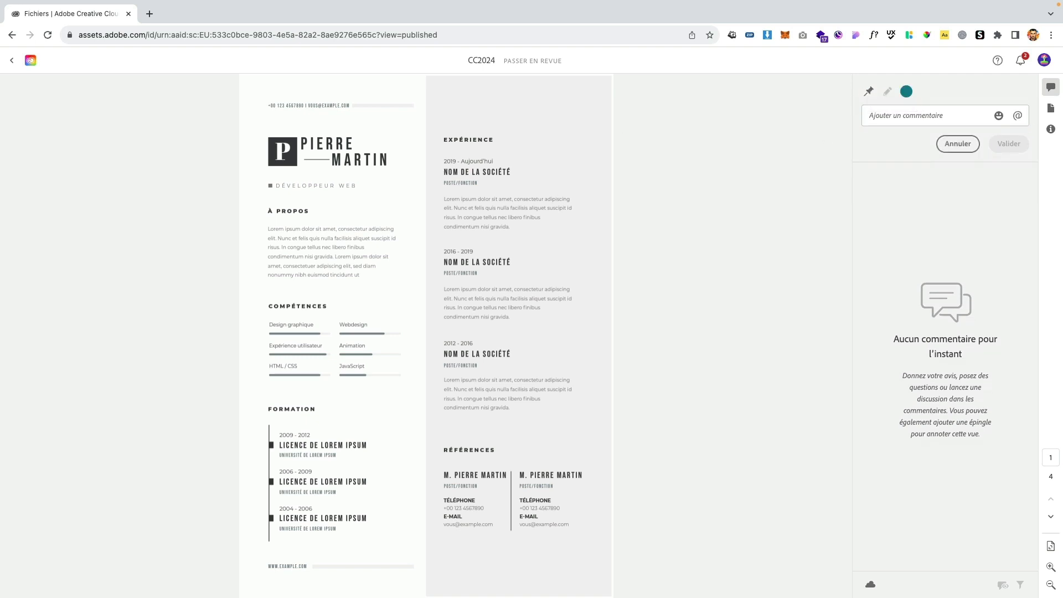
click(290, 161)
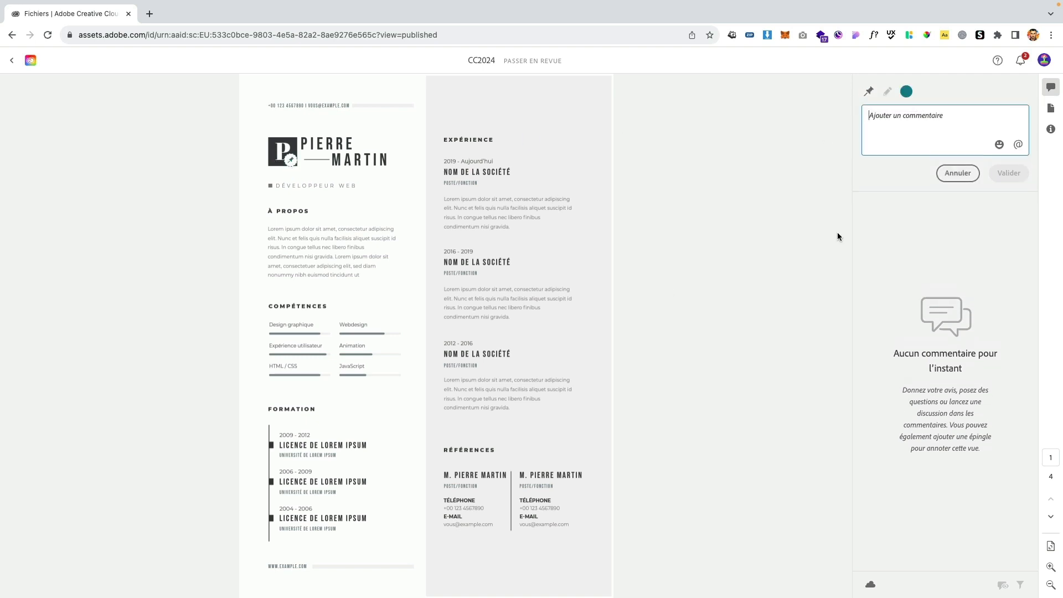
text(T)
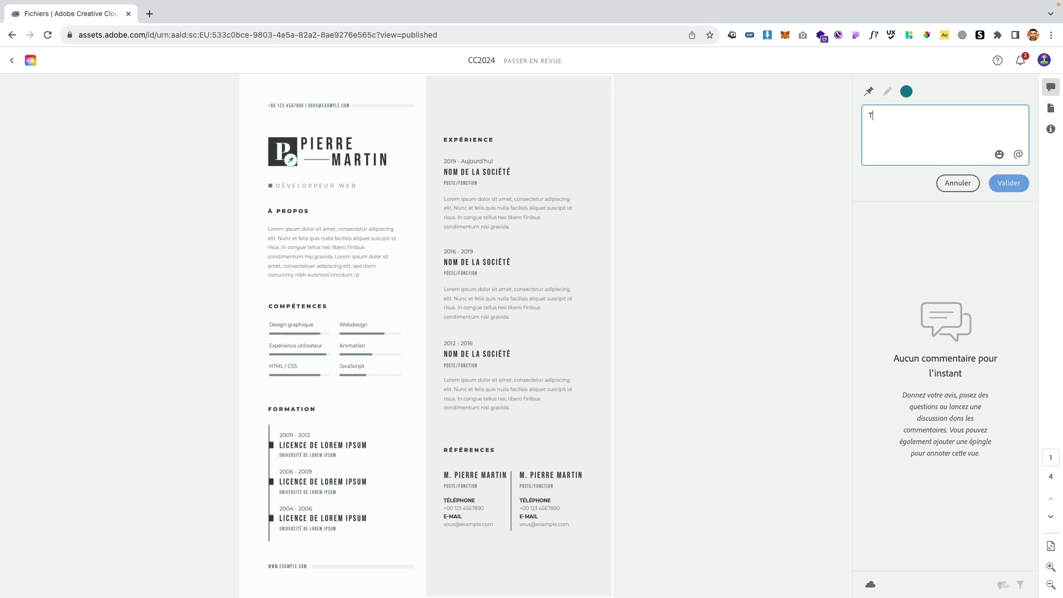
text(u t'es pla)
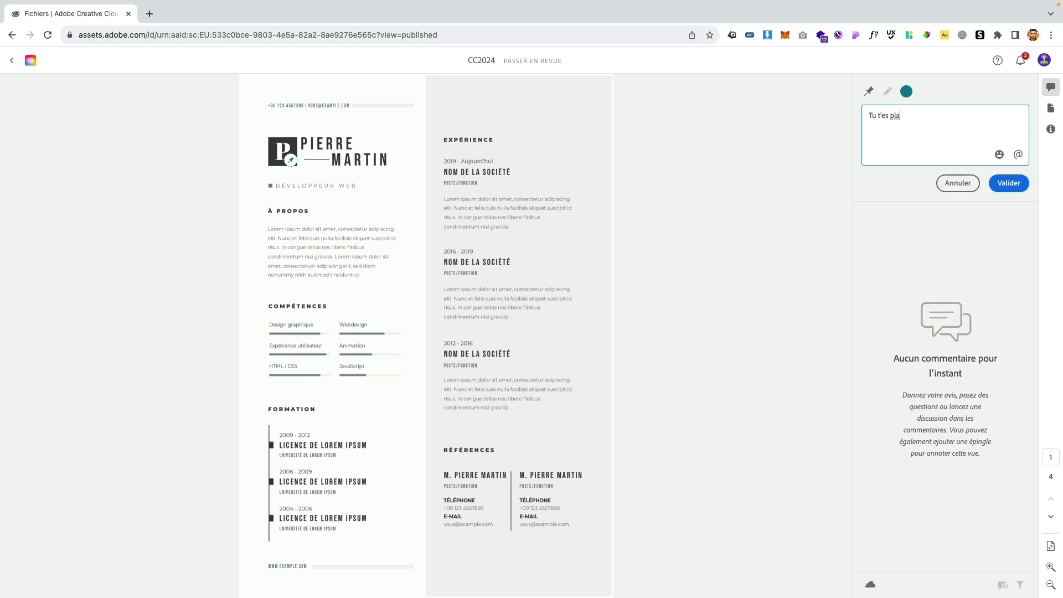
text(nté, c'est pas le bon logo)
click(1007, 185)
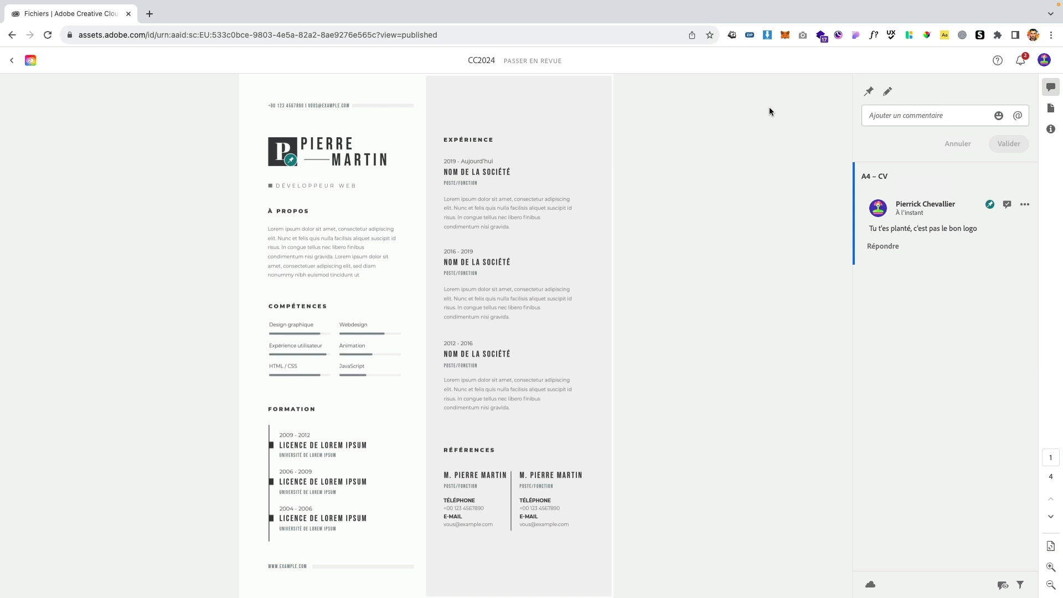
key(ctrl+Left)
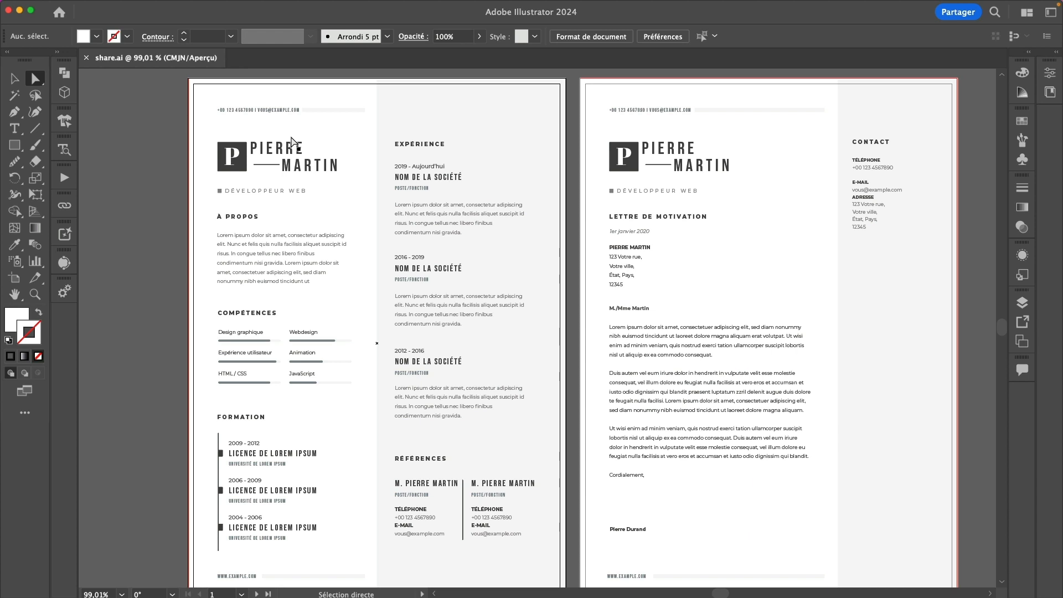
Reply 'Ok dsl je te modifie ça de suite' to the logo comment in Illustrator's Comments panel
click(1022, 370)
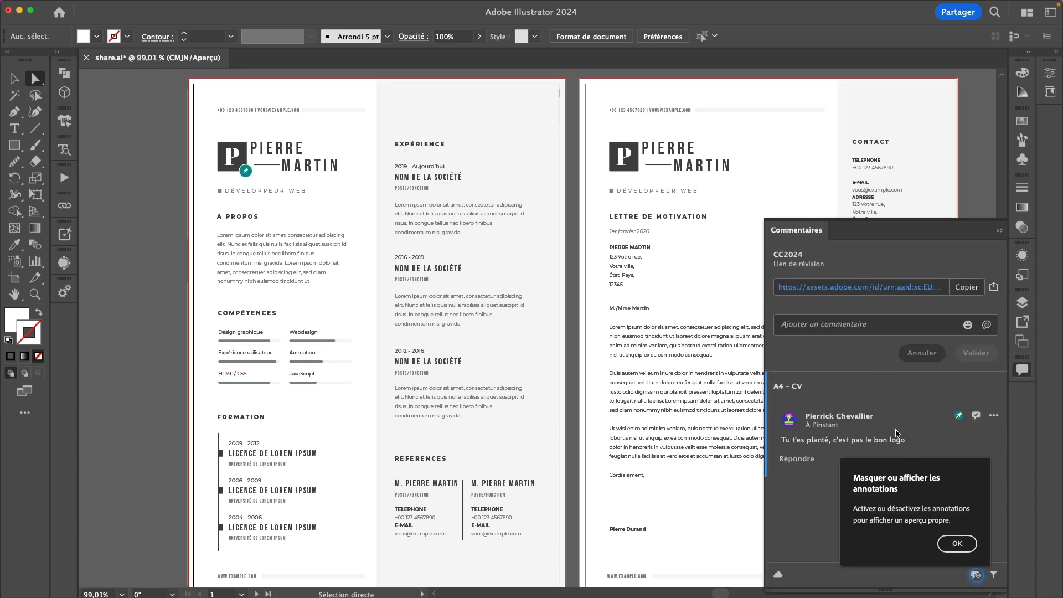
click(956, 544)
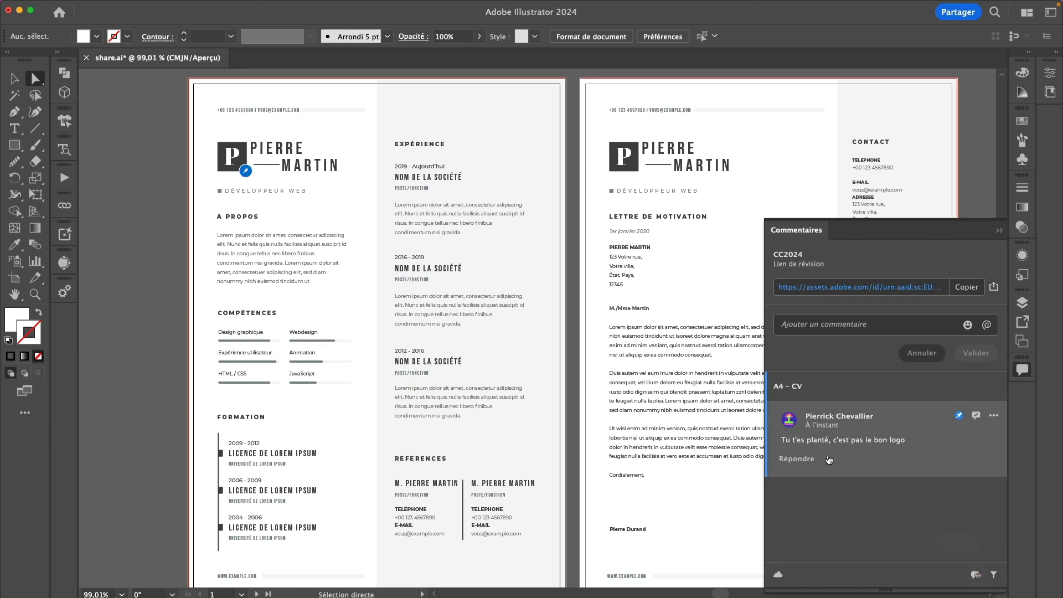
click(807, 458)
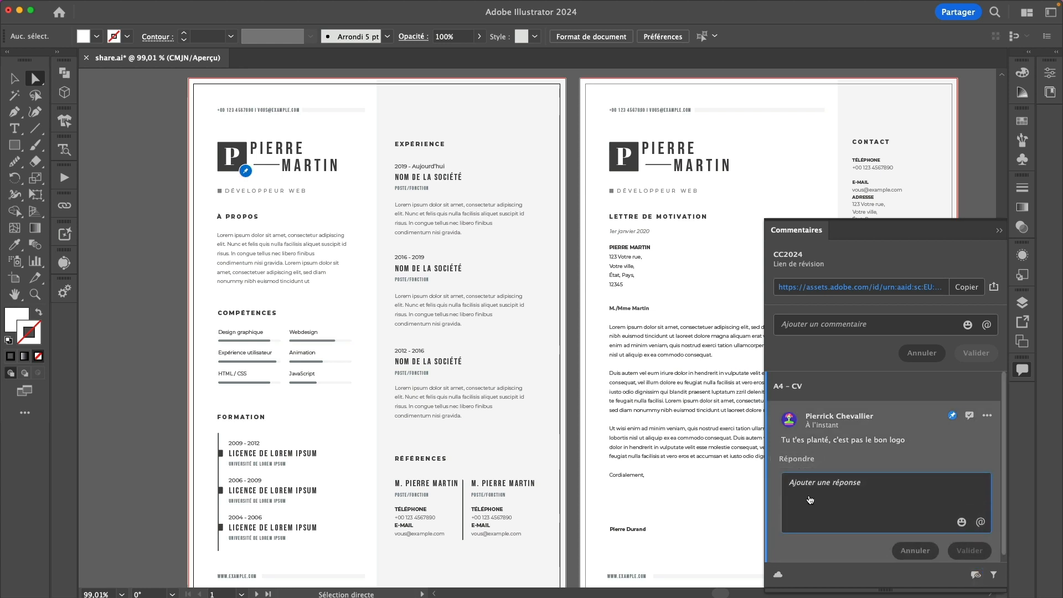
text(Ok ds)
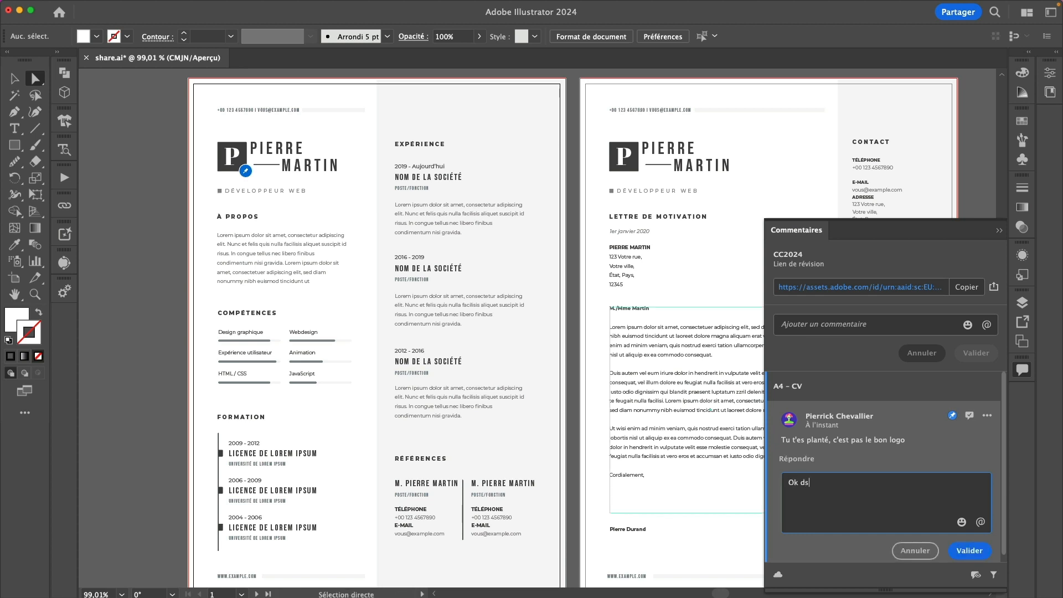
text(l je te modifie ça de suite)
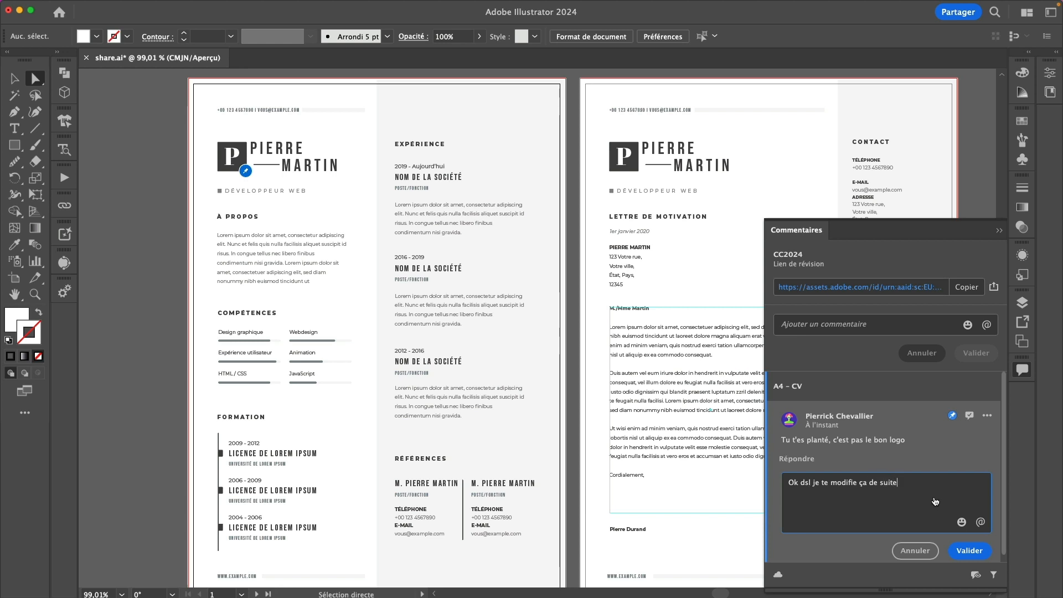
click(976, 552)
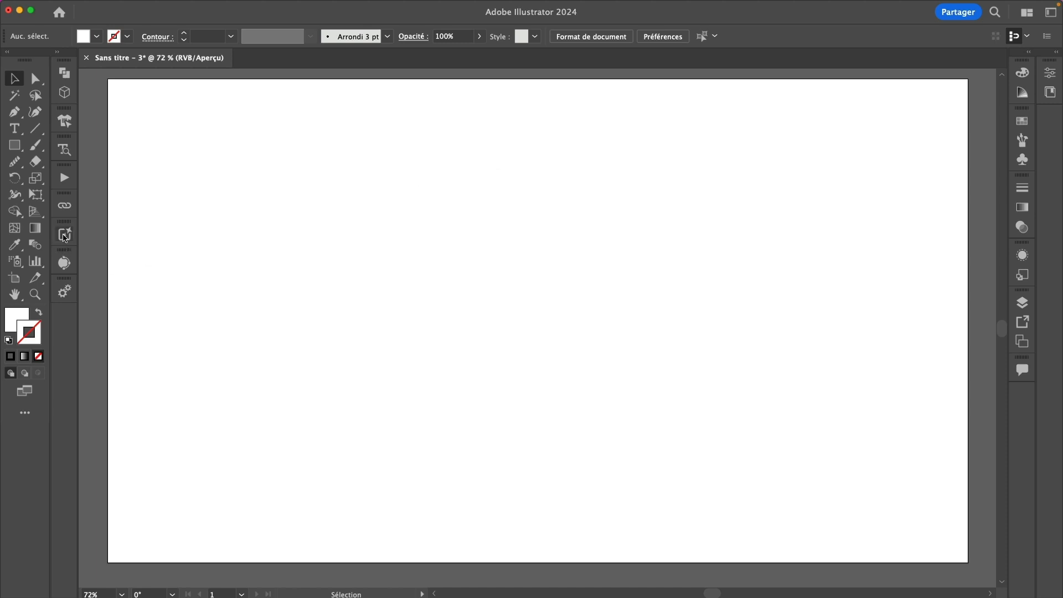
In Texte en image vectorielle, preview the Scène, Icône and Motif types, then settle on Sujet
click(64, 235)
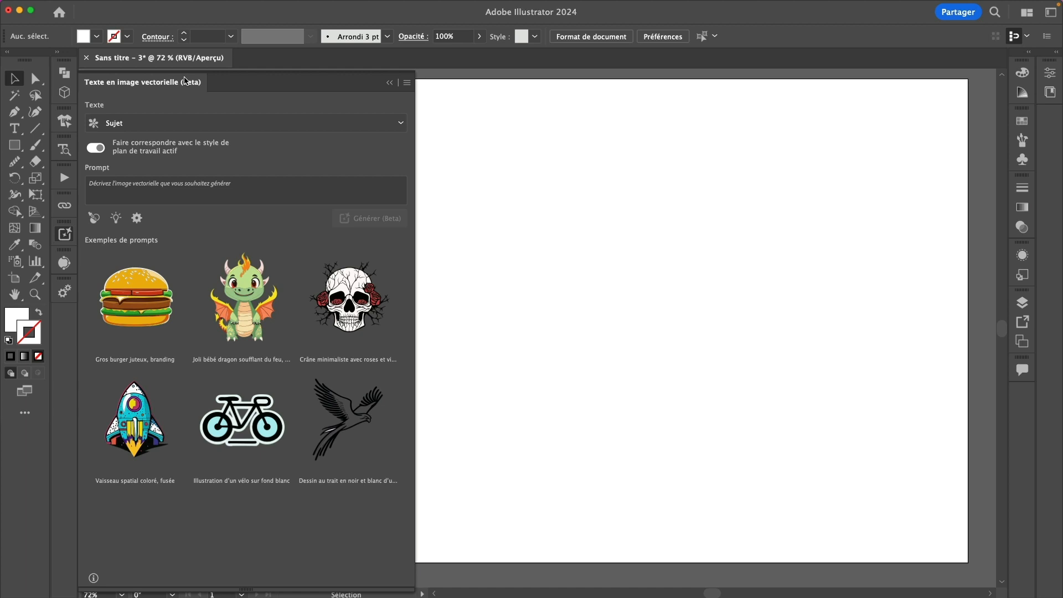
click(231, 122)
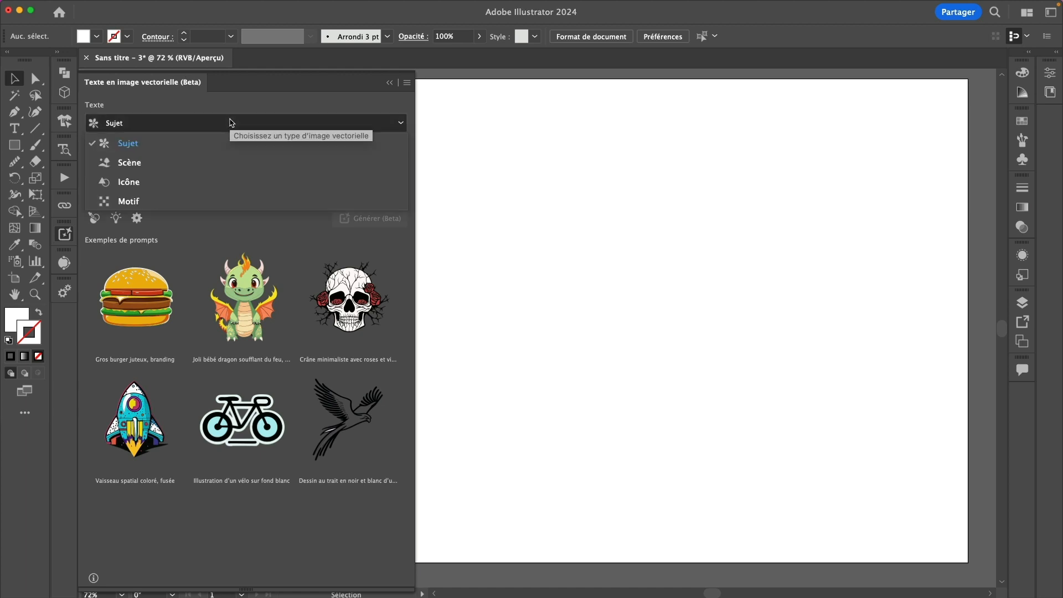
click(229, 164)
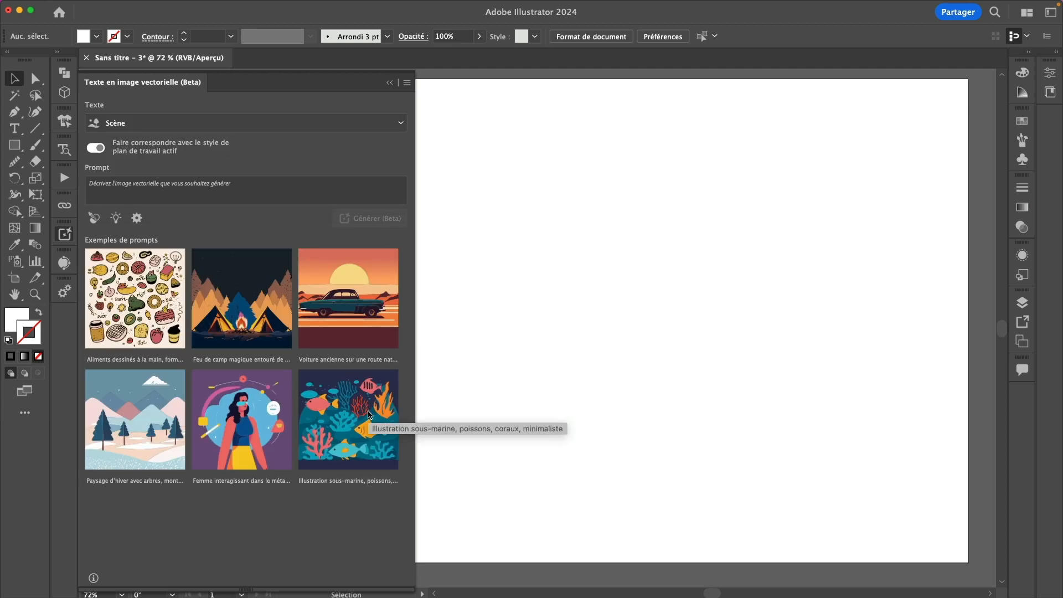
click(231, 124)
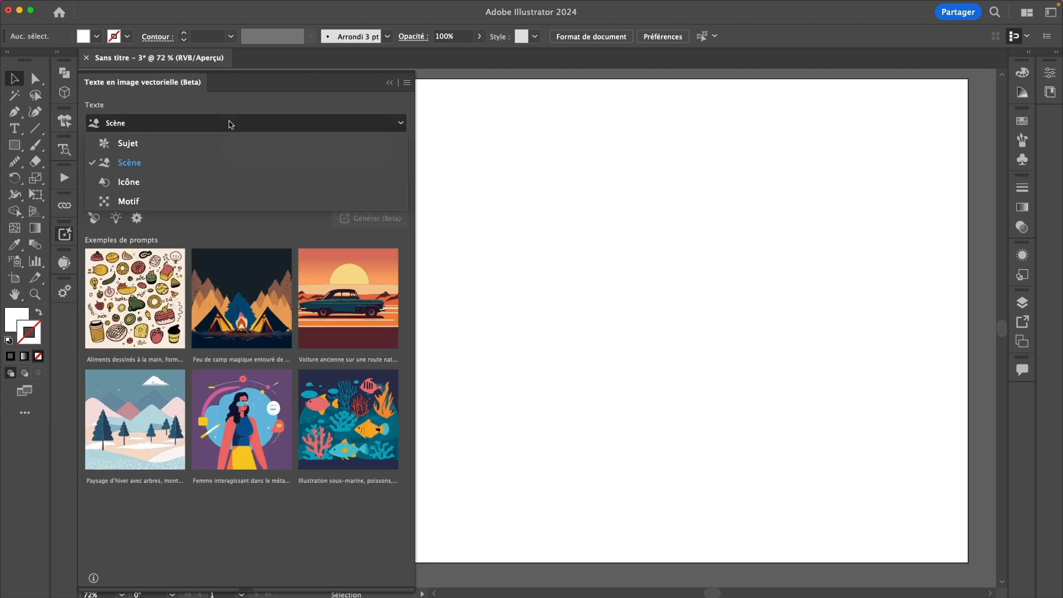
click(237, 184)
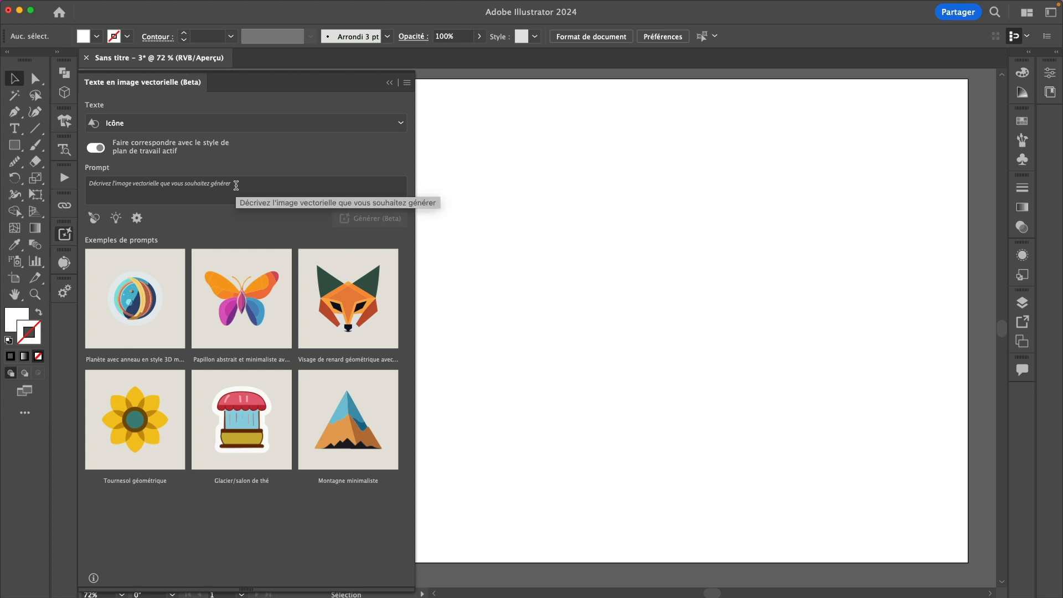
click(216, 126)
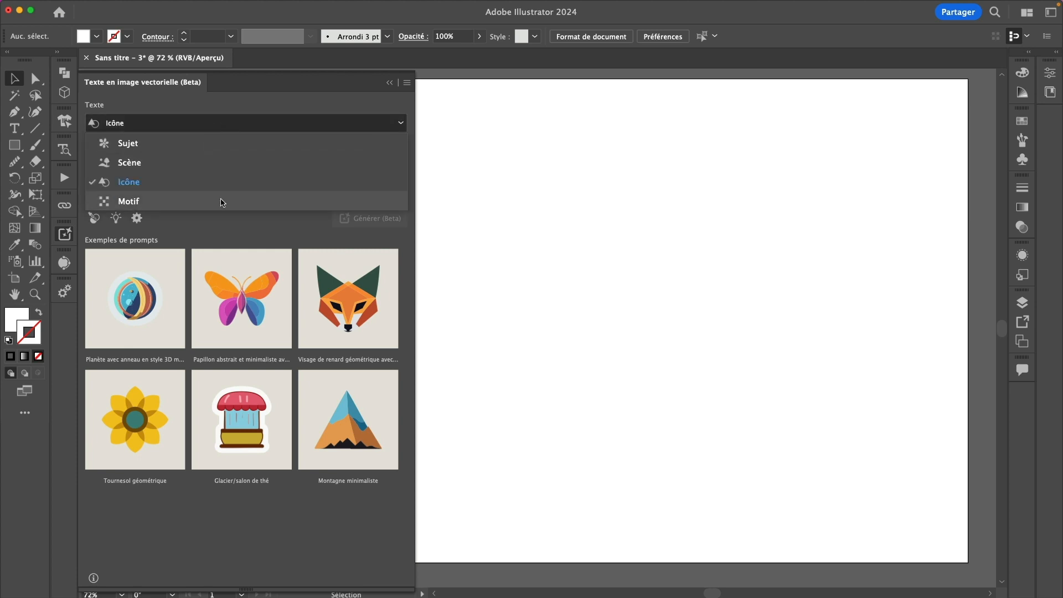
click(222, 203)
click(240, 124)
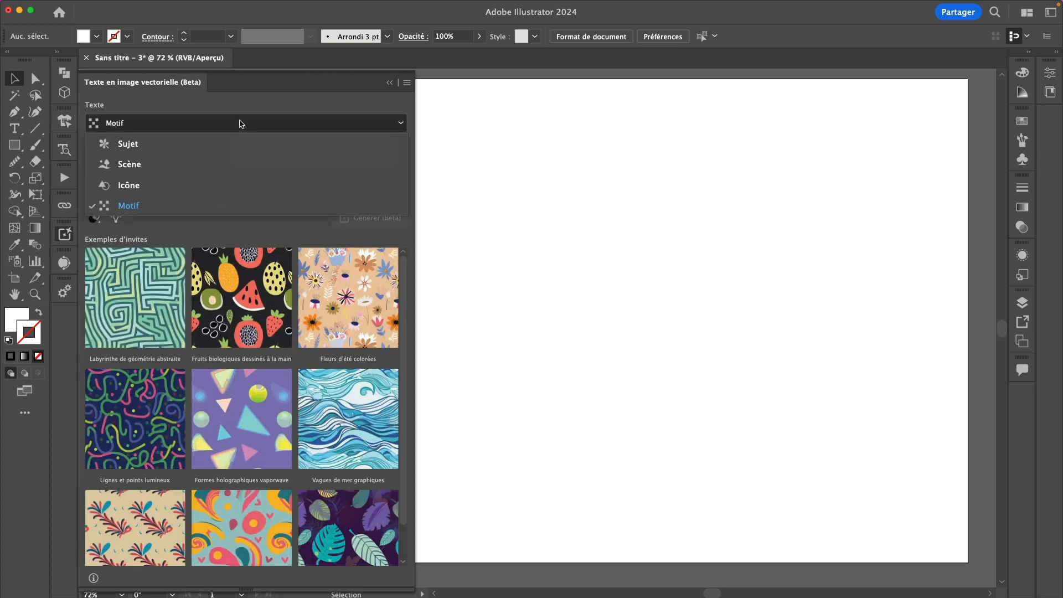
click(235, 145)
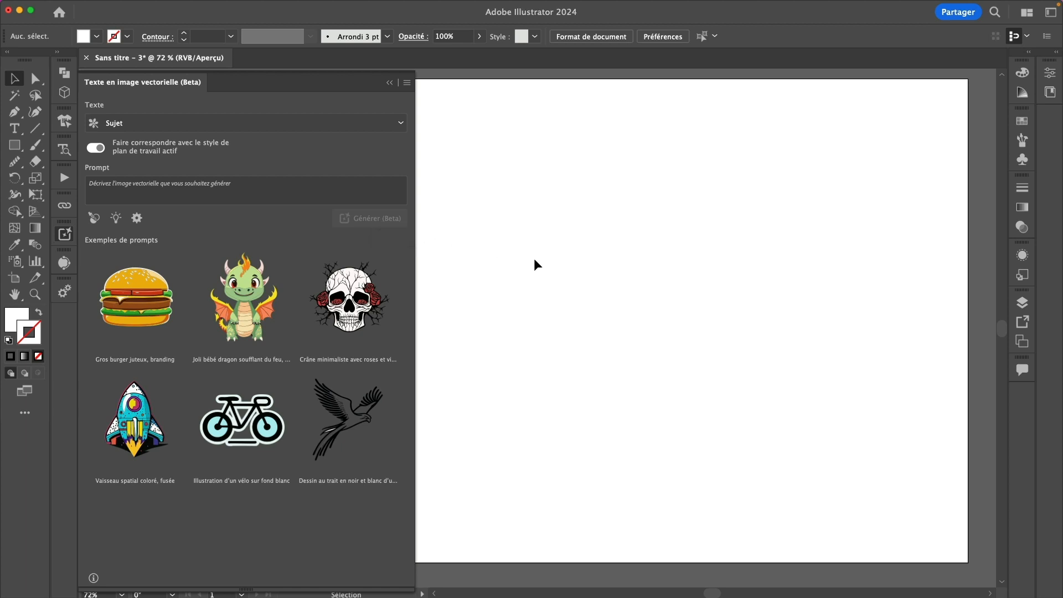
click(14, 145)
Draw a square frame and generate a 'Kawaii baby dog' vector graphic inside it
mouse_move(519, 152)
mouse_down()
mouse_move(850, 437)
mouse_move(727, 359)
mouse_move(781, 400)
mouse_up()
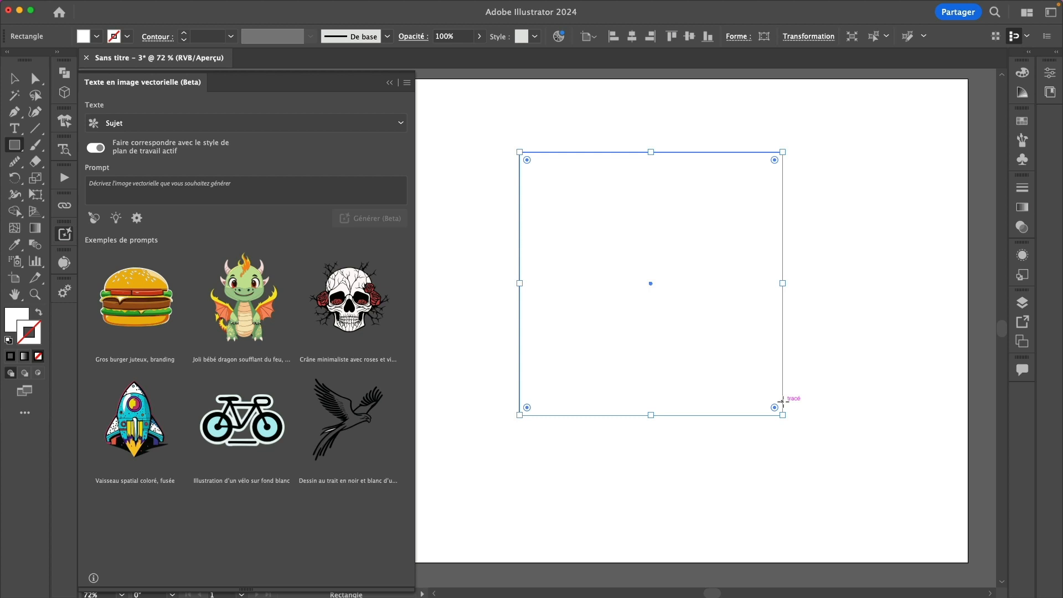
click(206, 187)
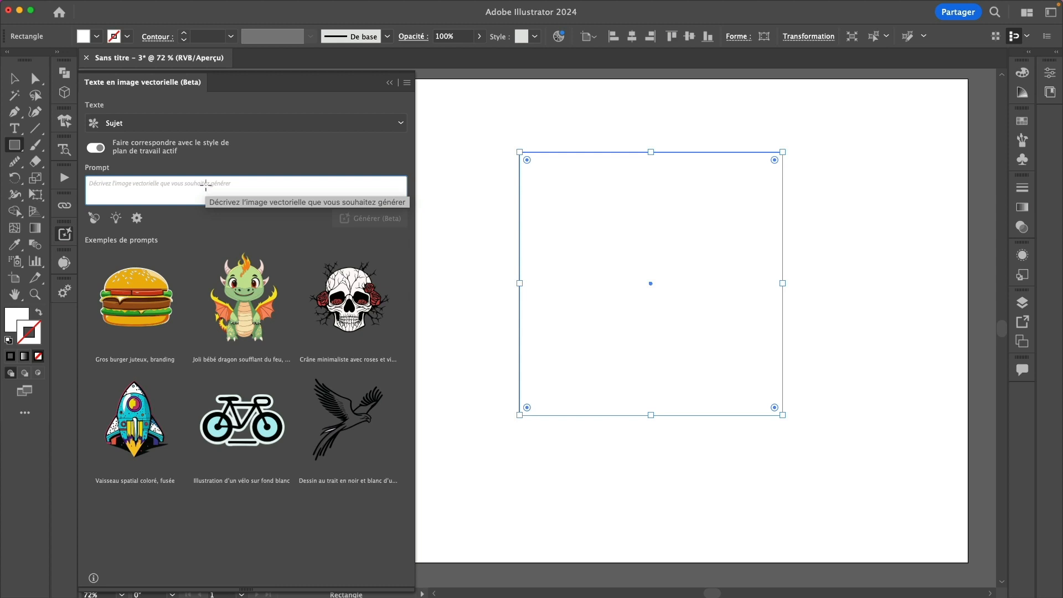
text(Cute bay)
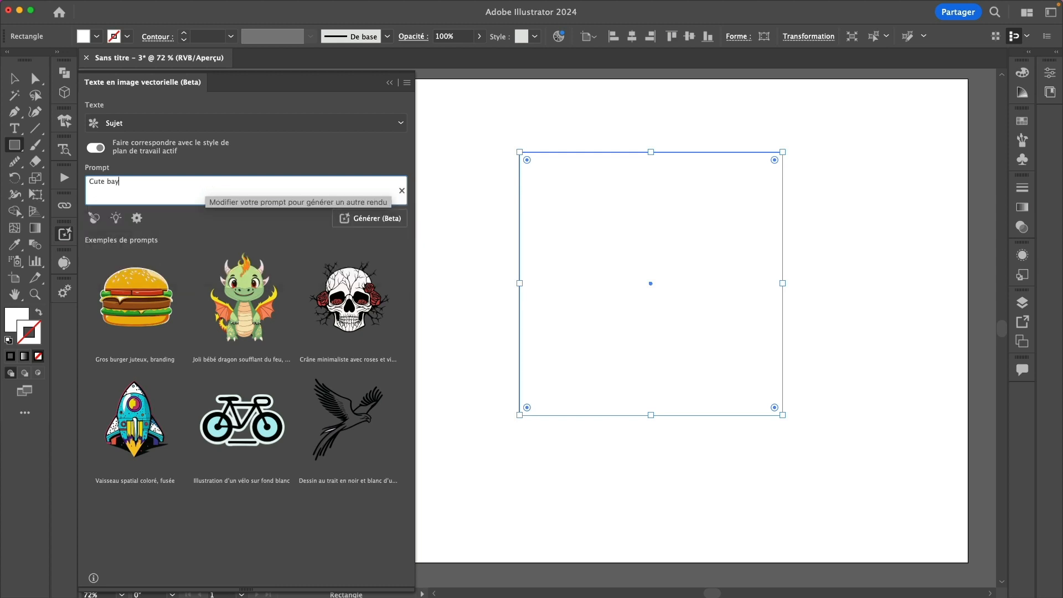
key(BackSpace)
key(BackSpace)
key(BackSpace)
key(BackSpace)
key(BackSpace)
key(BackSpace)
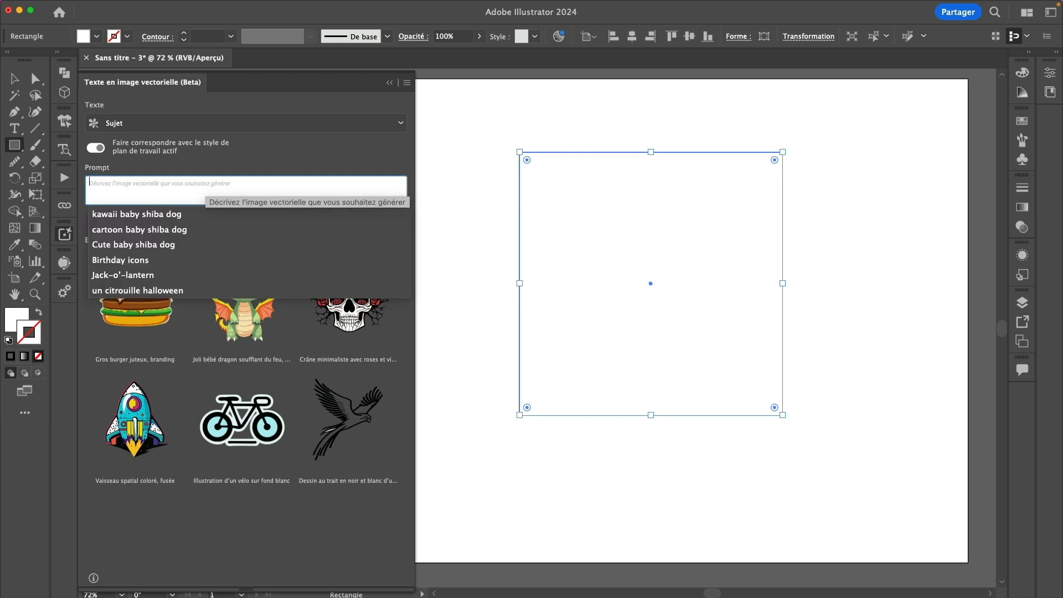
text(Kawaii baby dog)
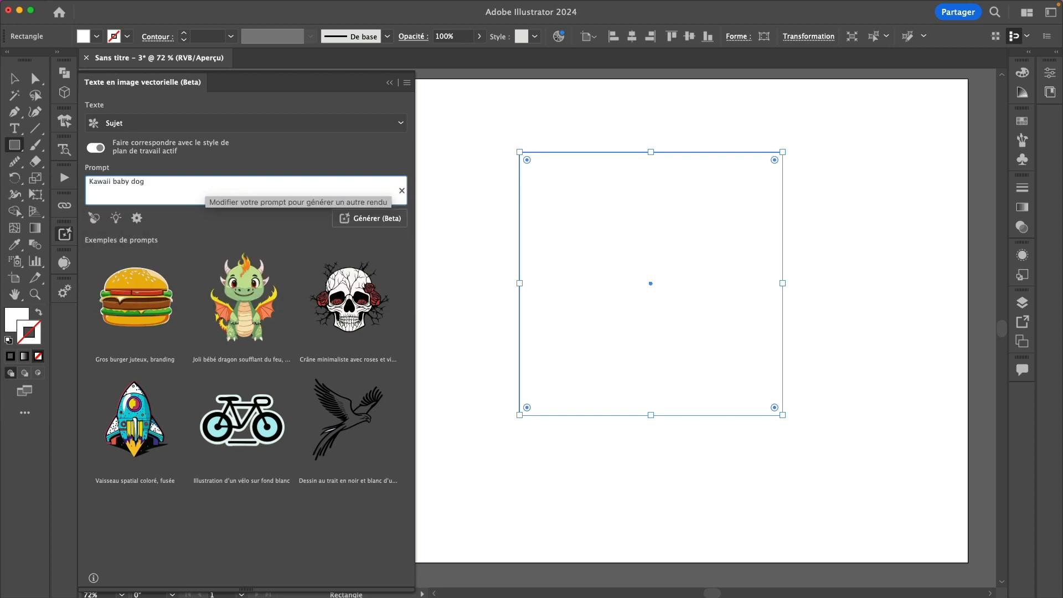
key(Return)
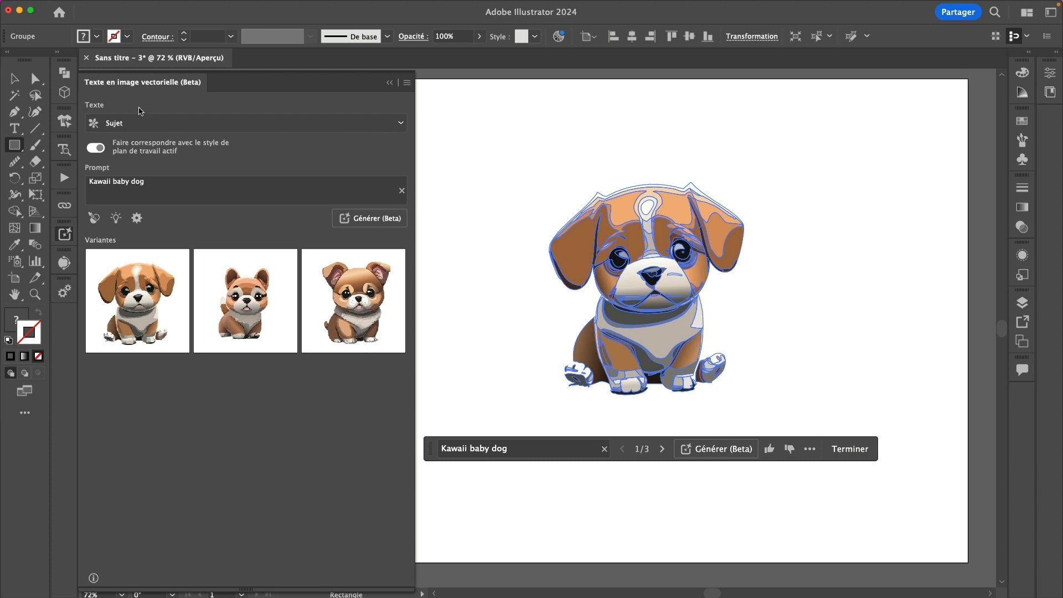
key(v)
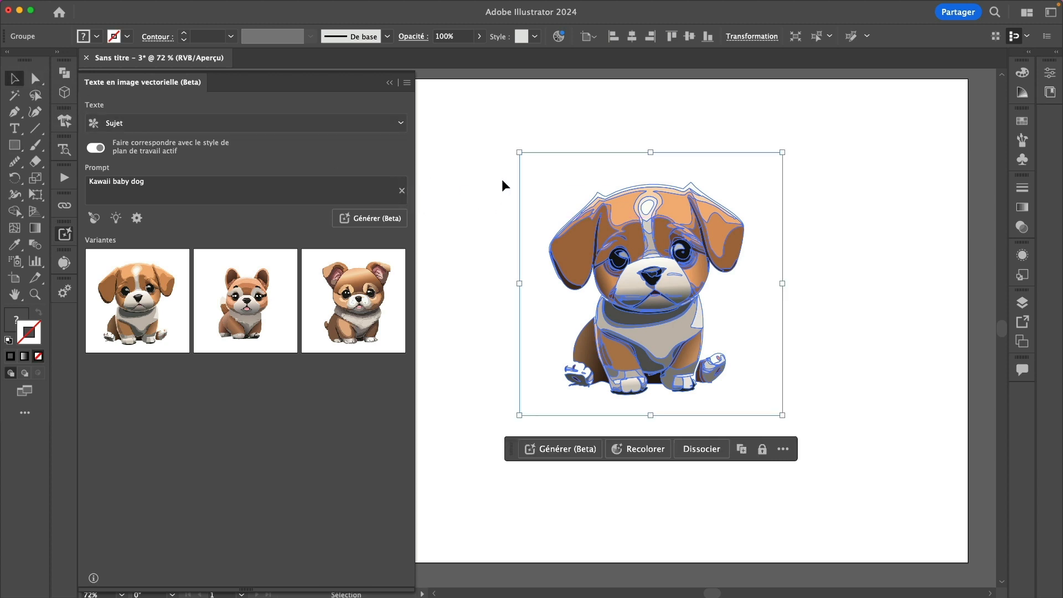
key(super+h)
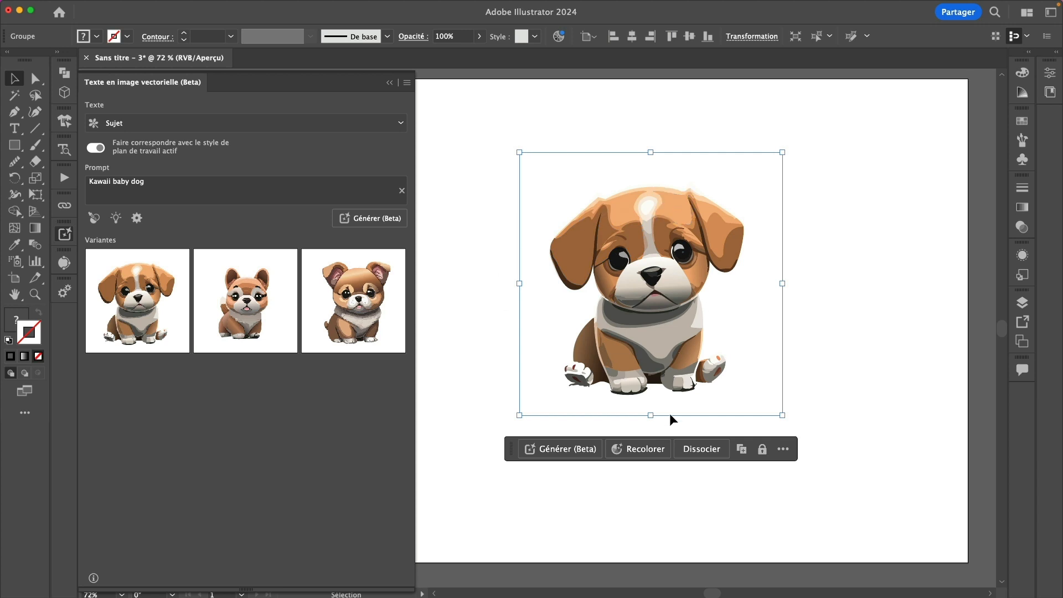
Check the dog in Outline view, then open and enlarge the Calques panel
key(super+y)
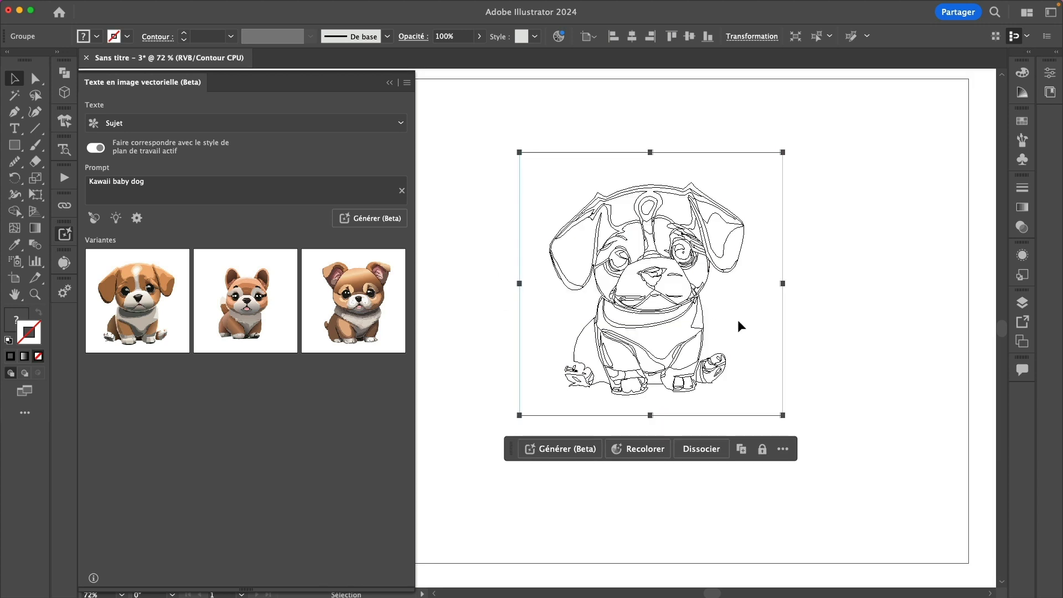
key(super+y)
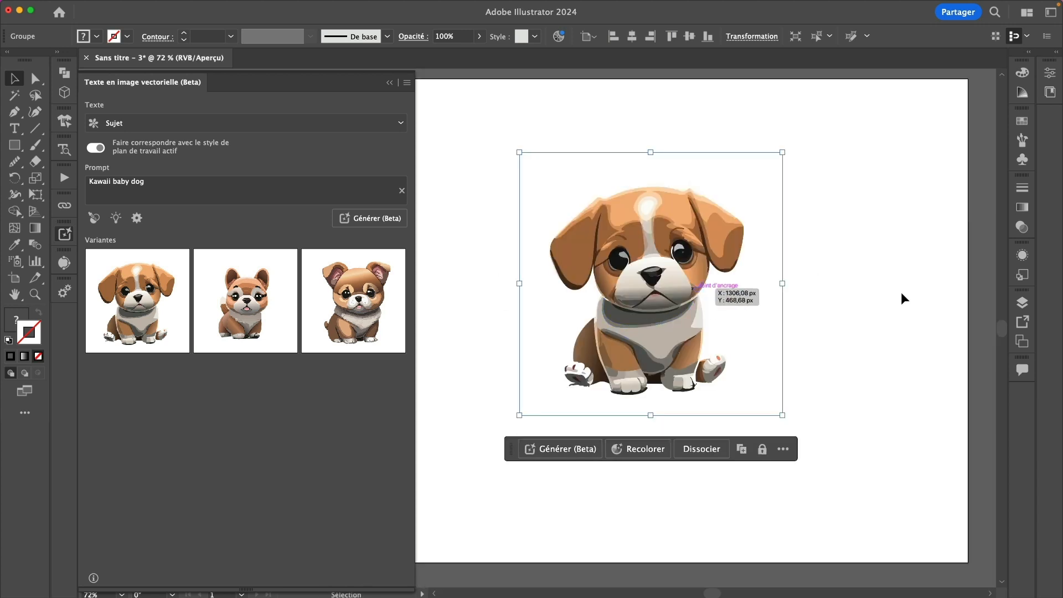
click(1023, 303)
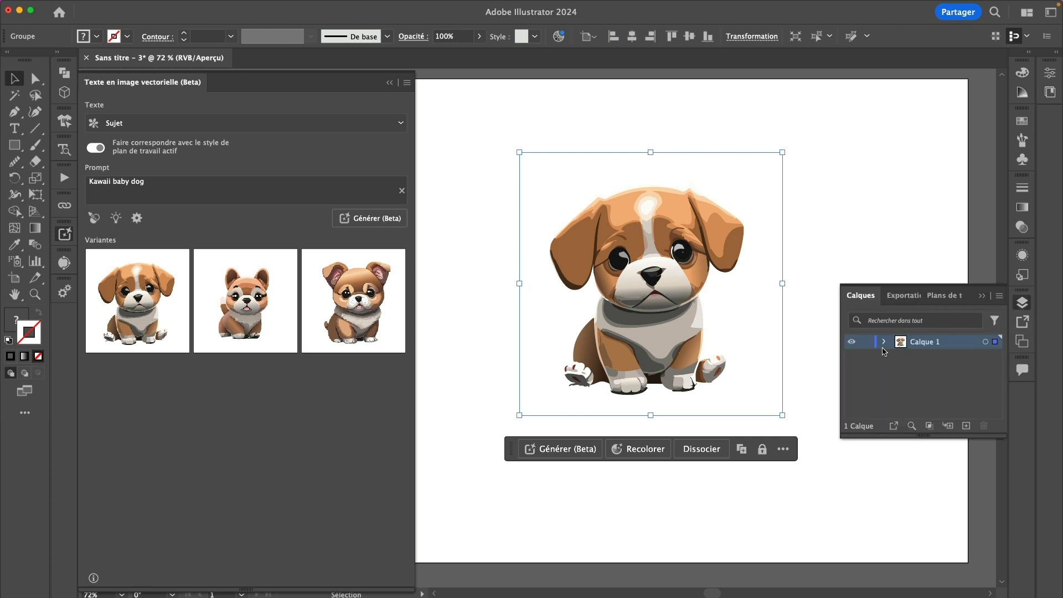
drag(842, 437, 806, 505)
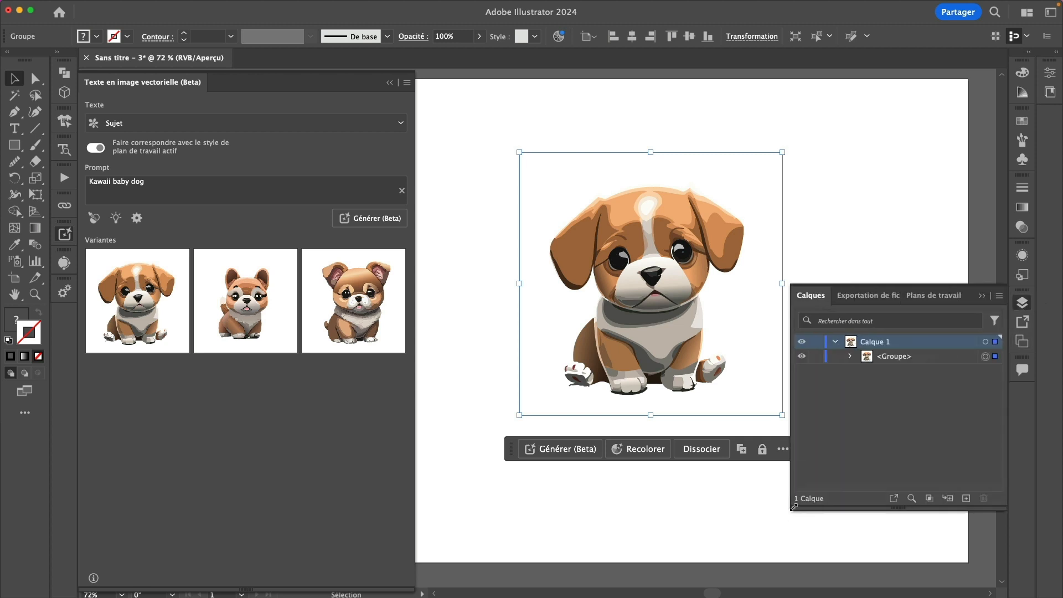
Expand the dog's nested groups, collapse Calque 1, and reselect the dog artwork
click(852, 357)
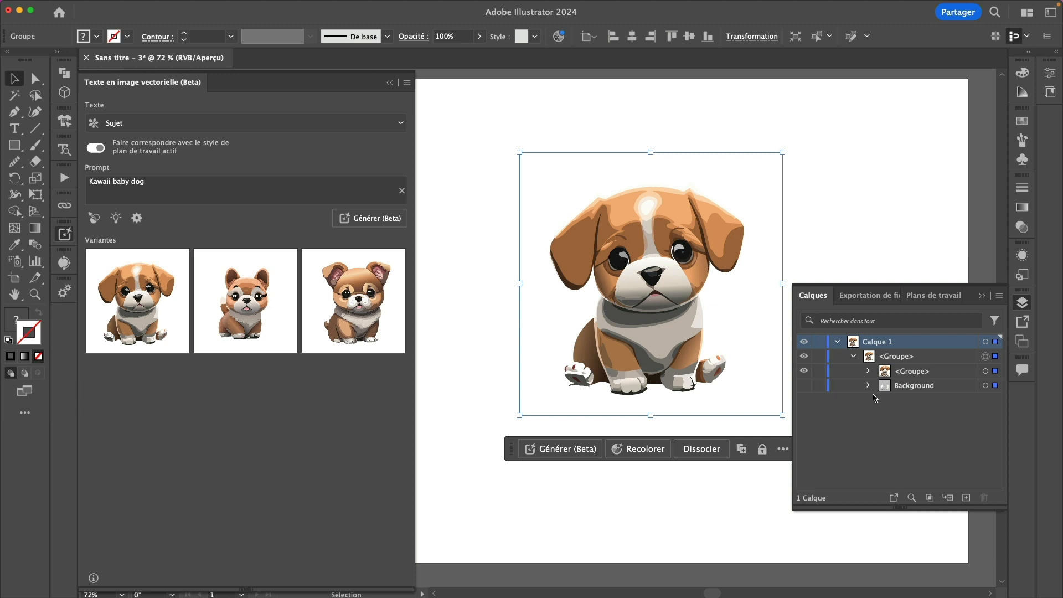
click(867, 371)
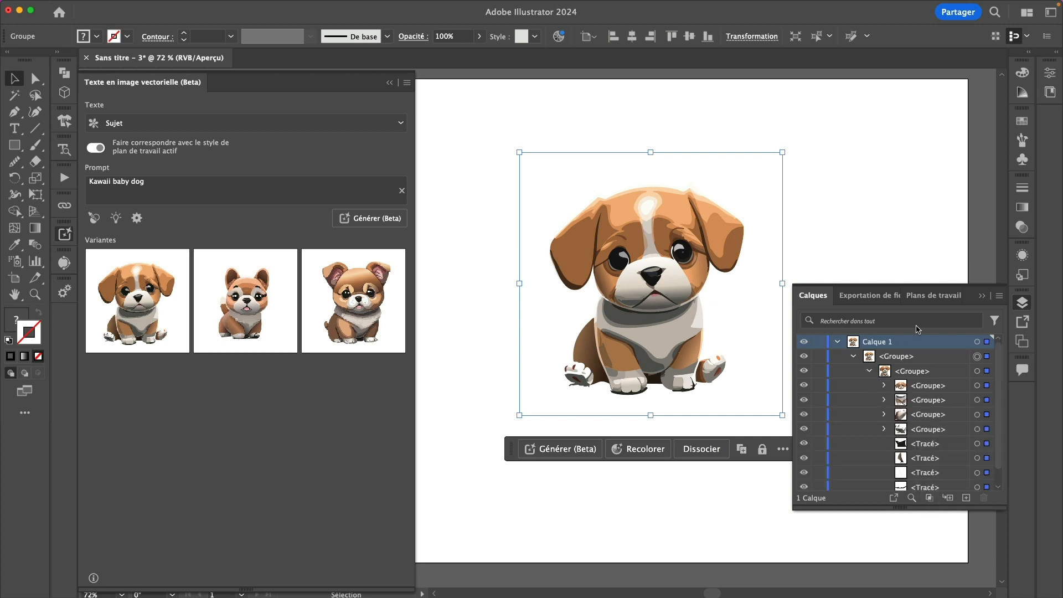
click(837, 343)
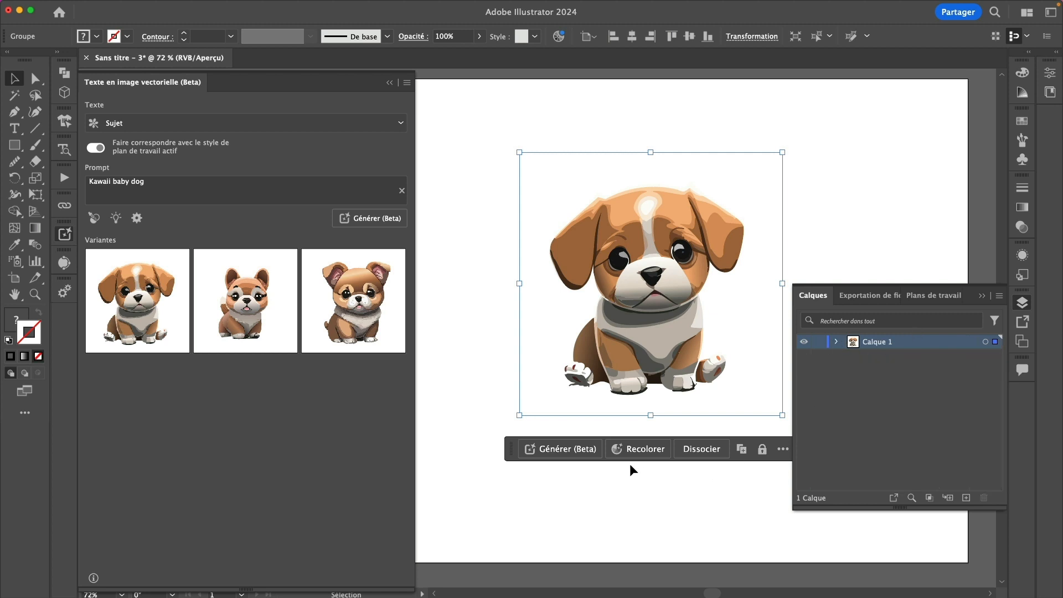
click(480, 321)
click(642, 310)
Close the Calques panel and cycle through the dog variants back to variant 1/3
click(981, 296)
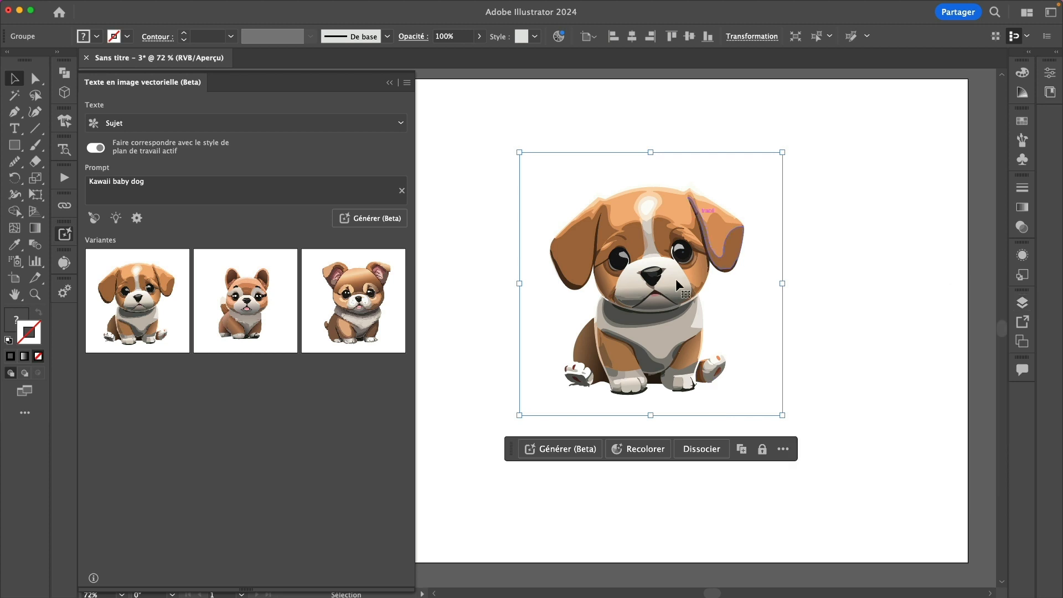
click(269, 309)
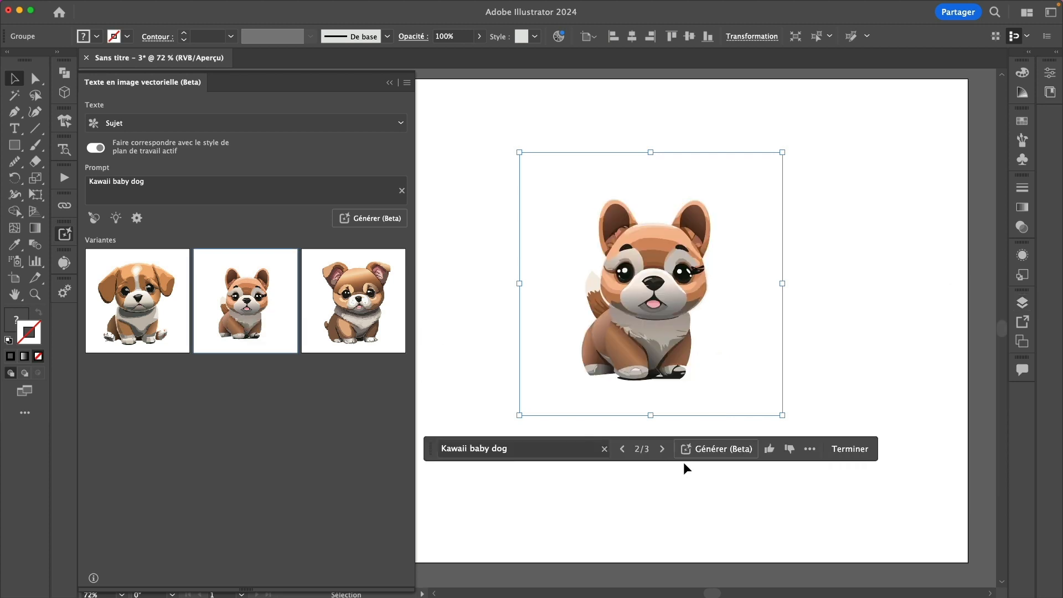
click(661, 448)
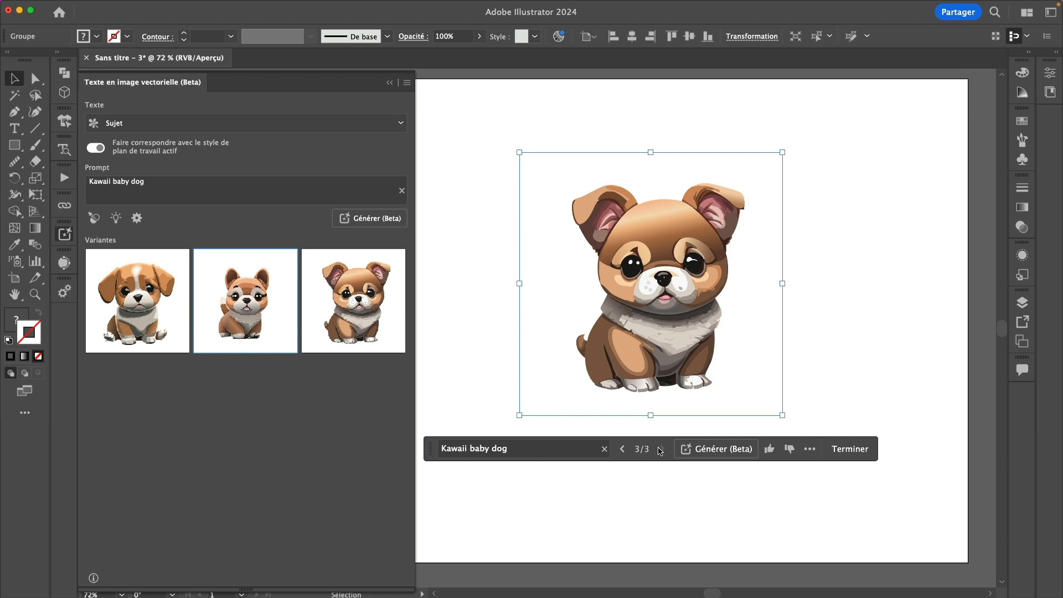
click(623, 449)
click(622, 449)
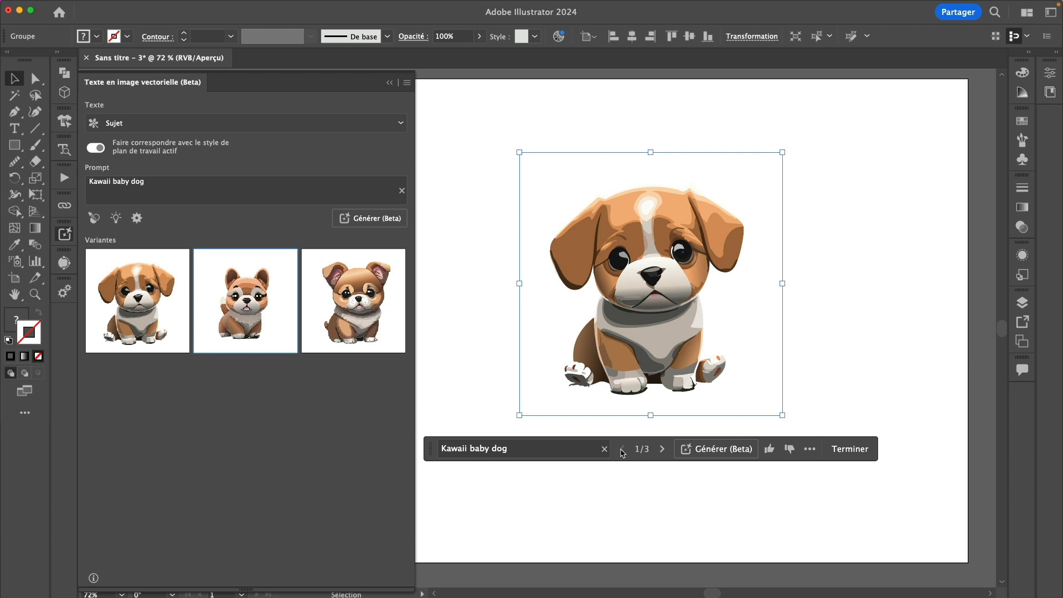
Change the prompt to 'Kawaii baby cat' and generate new variants
click(131, 182)
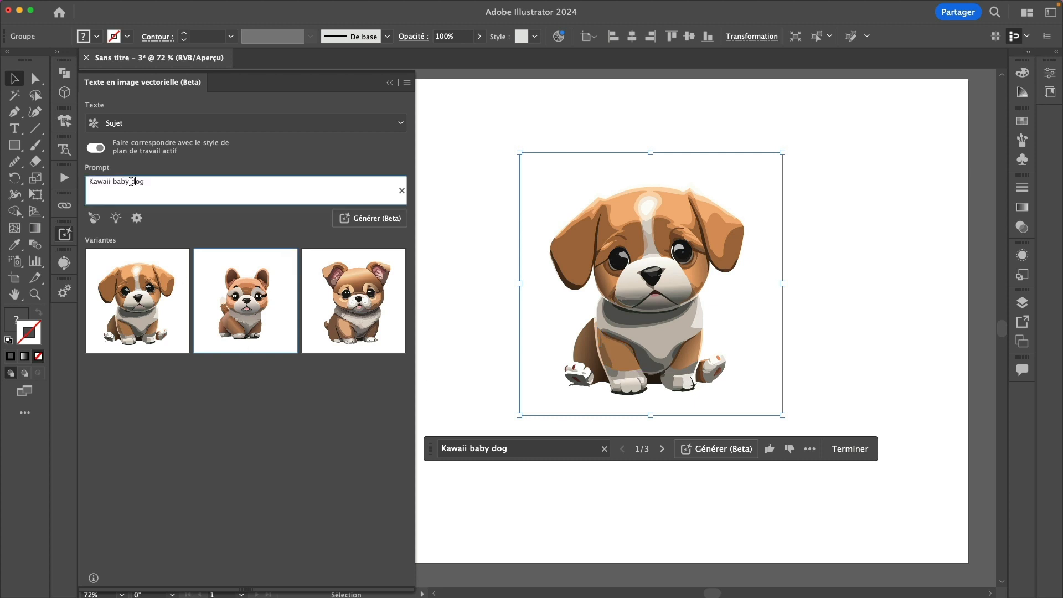
double_click(131, 182)
text(cat)
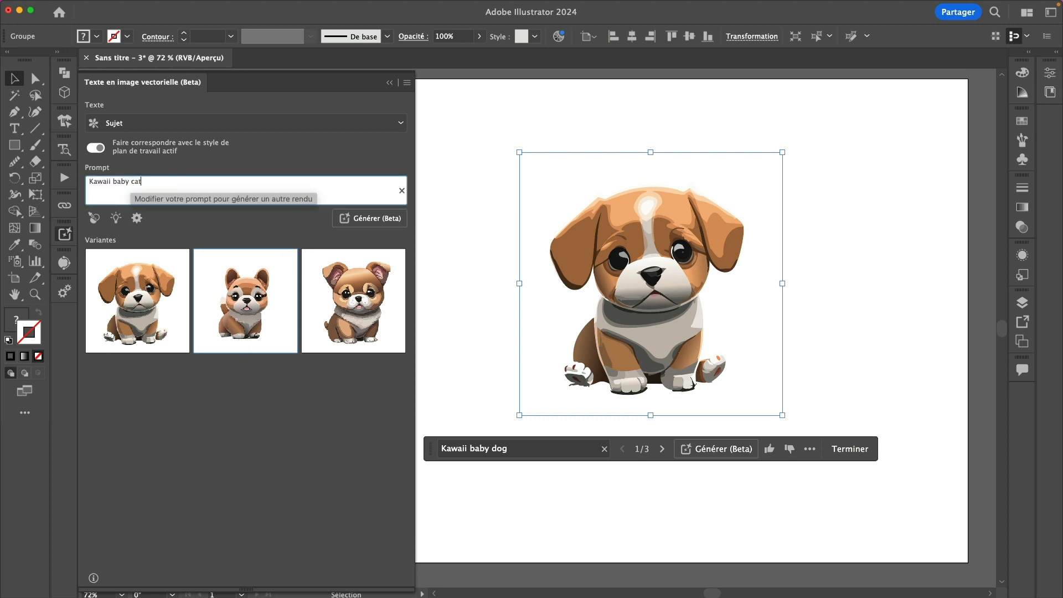
key(Return)
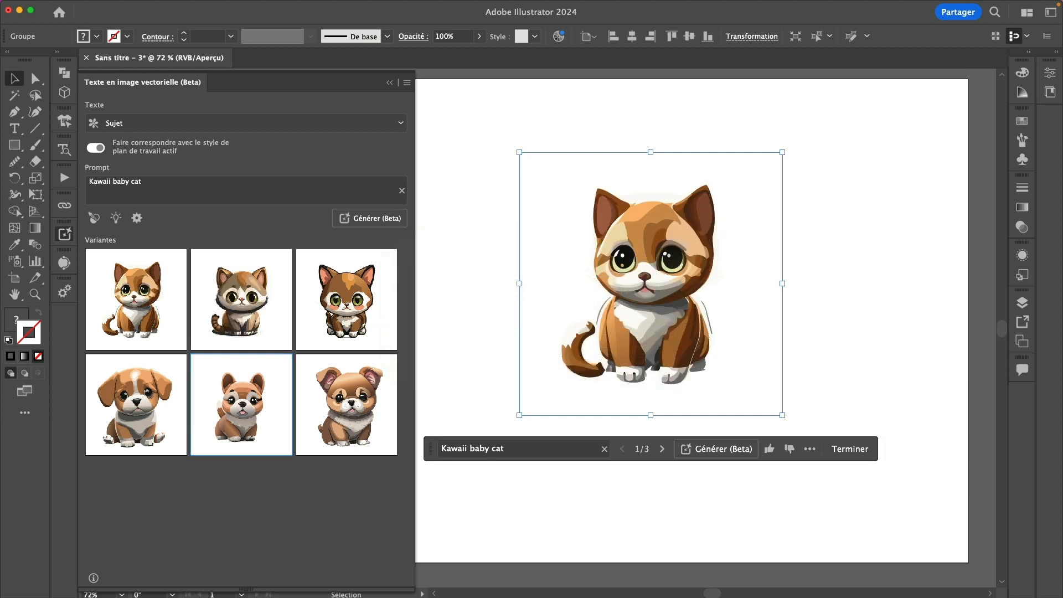
Show the second and then the third cat variant on the artboard
click(263, 312)
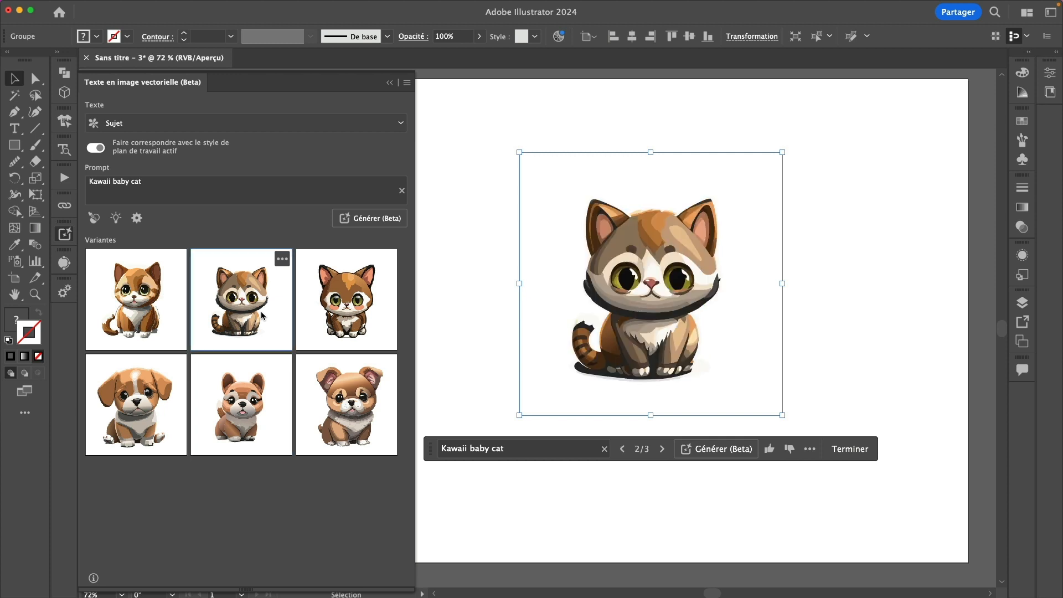
click(339, 319)
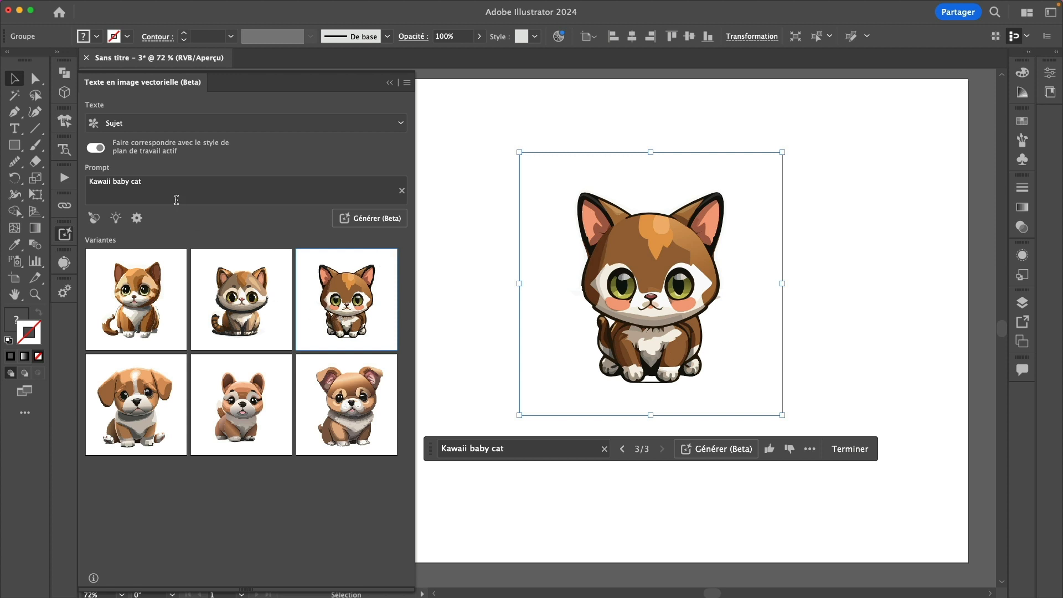
click(161, 185)
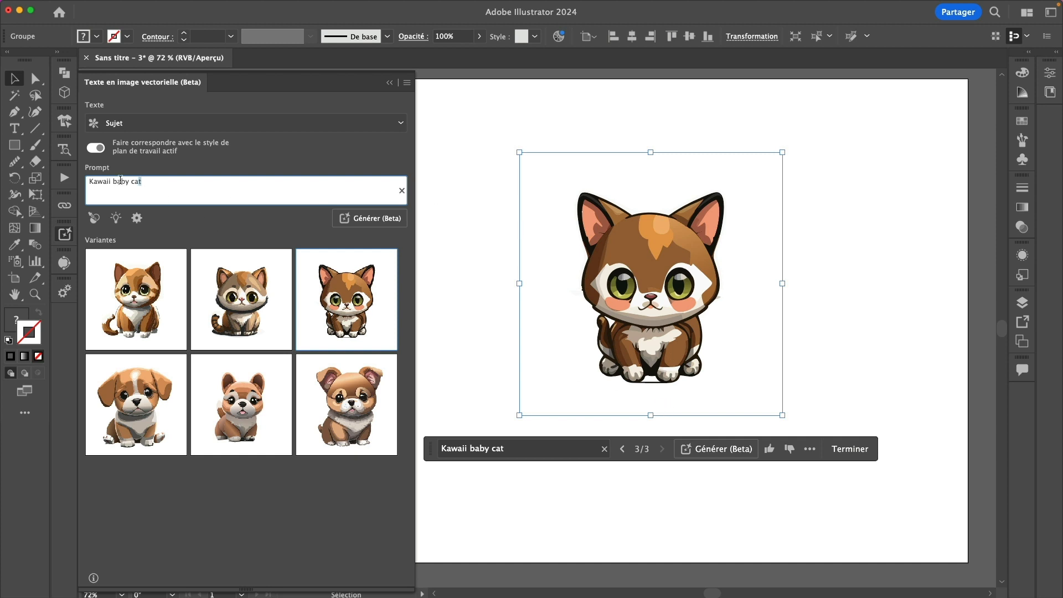
Generate variants from the prompt 'portrait d'une androide cyberpunk'
drag(143, 182, 69, 181)
text(portrait d'une androide cyberpunk)
click(381, 223)
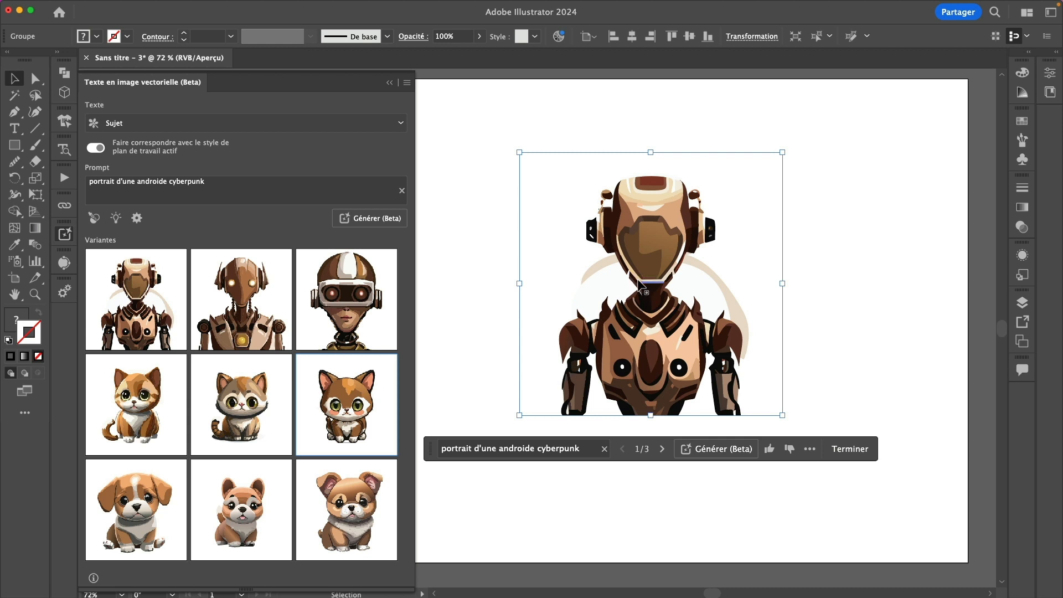
Compare the second android variant with the visor-helmet variant, ending on the visor one
click(209, 293)
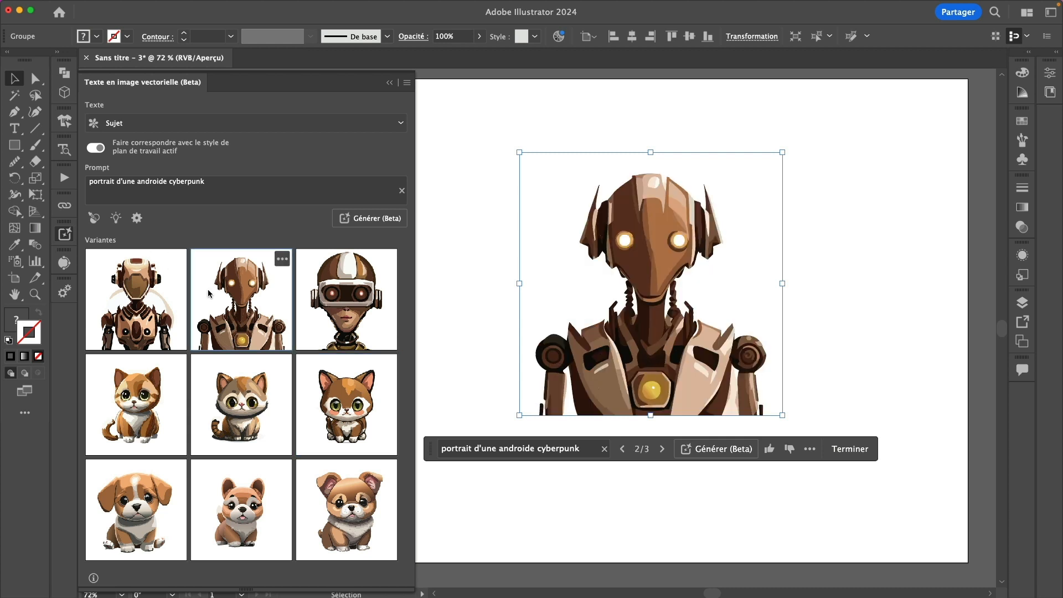
click(359, 303)
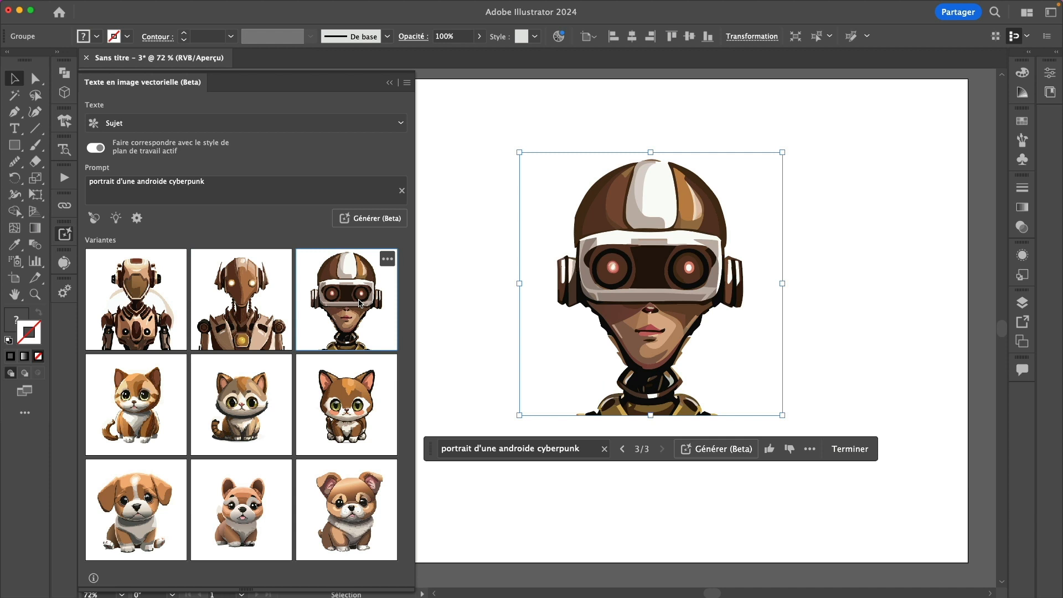
click(239, 301)
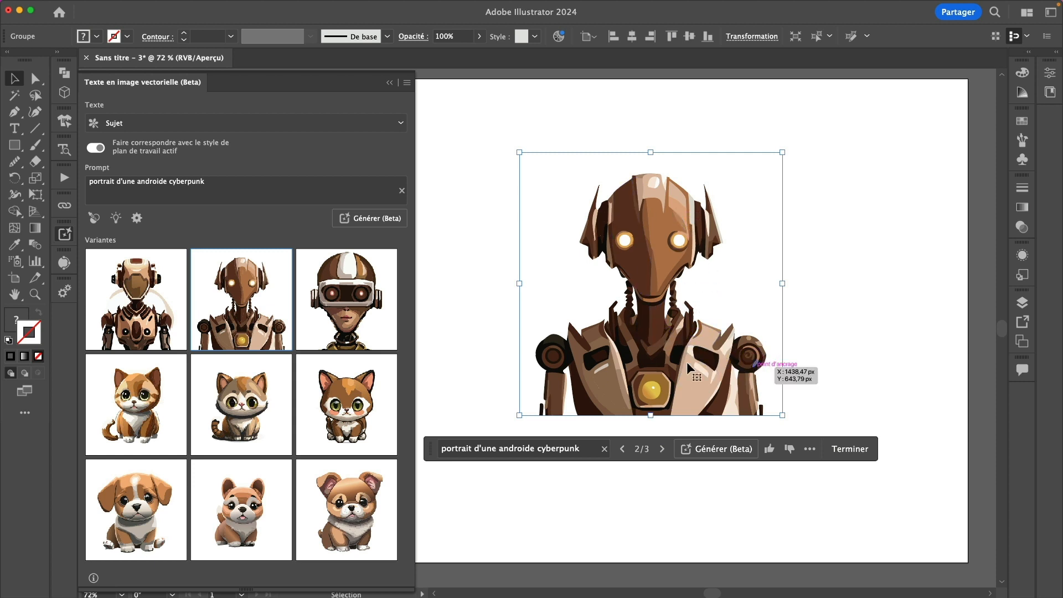
click(346, 299)
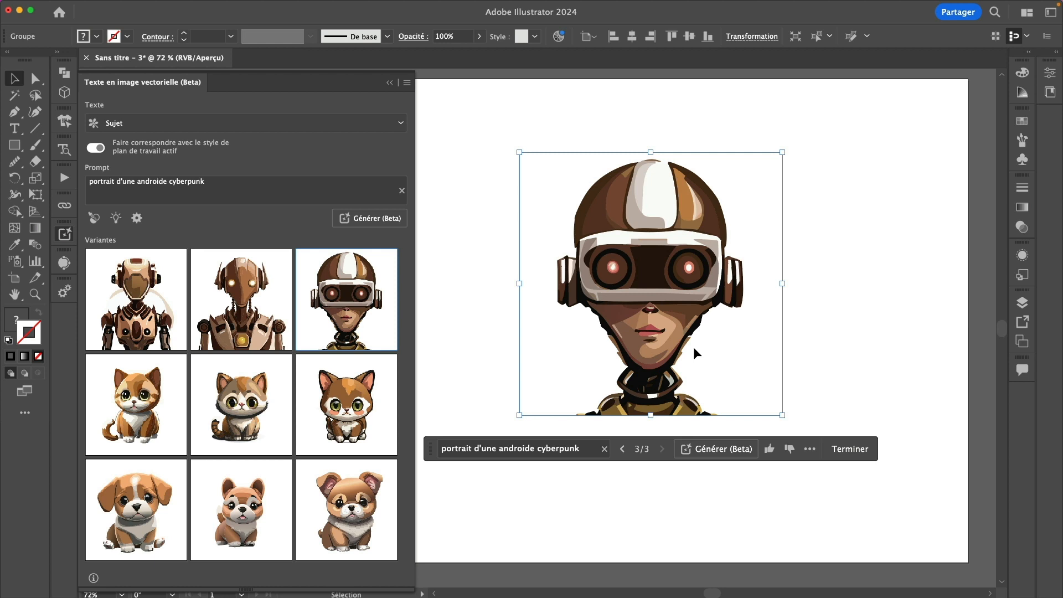
Select the generated android artwork and delete it from the artboard
click(873, 339)
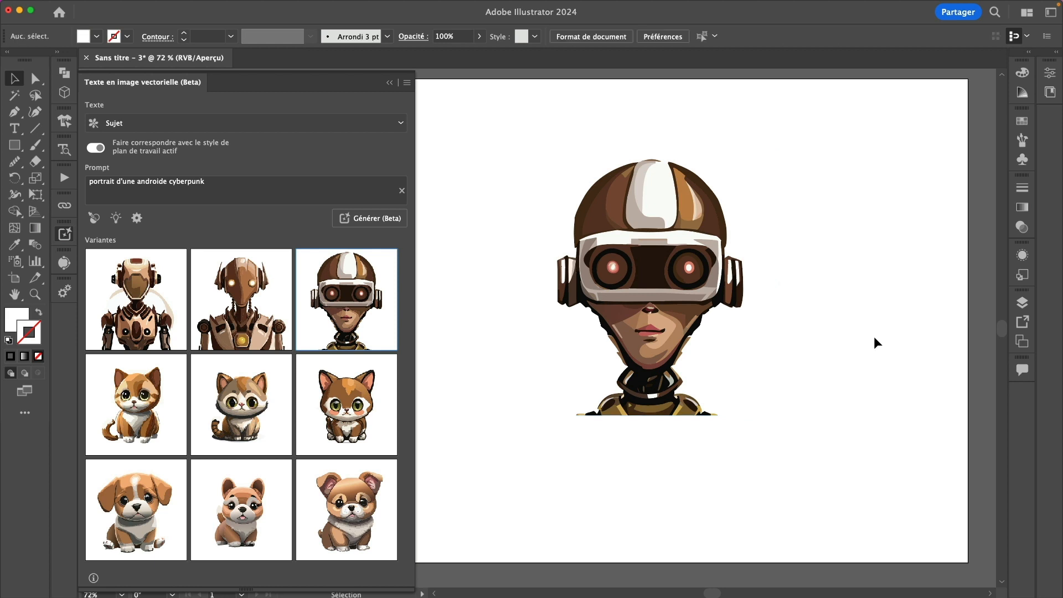
click(663, 295)
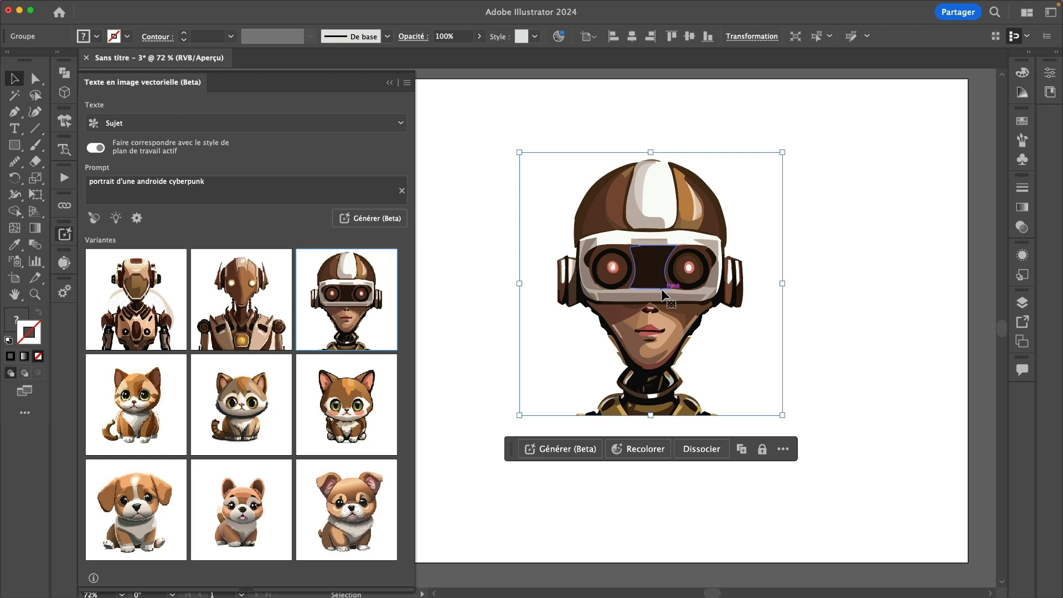
key(Delete)
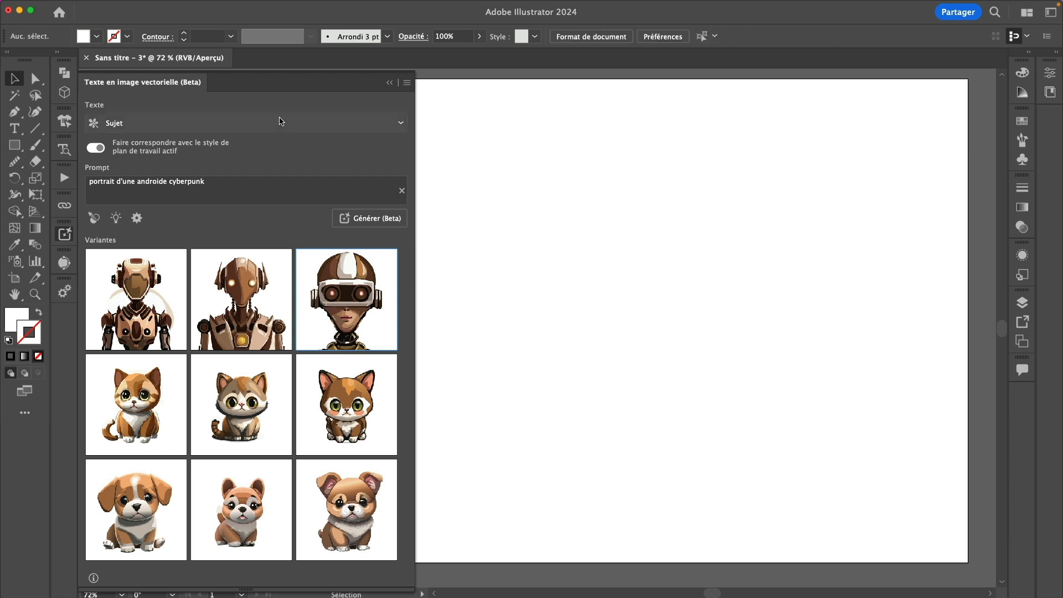
Switch the type to Scène and generate from an Alps mountain lake and forest prompt
click(284, 121)
click(286, 164)
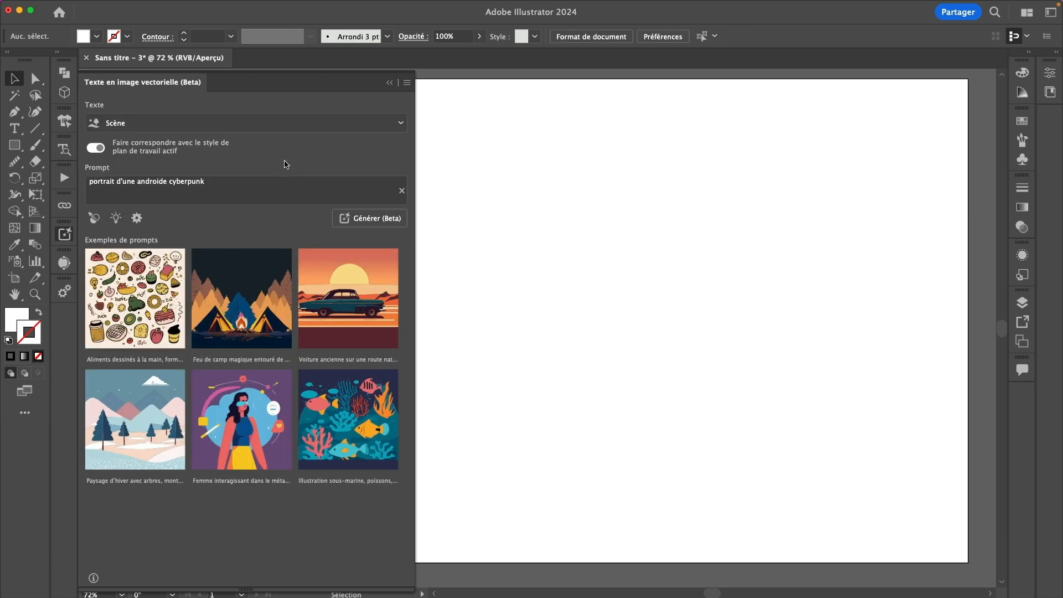
drag(225, 181, 50, 182)
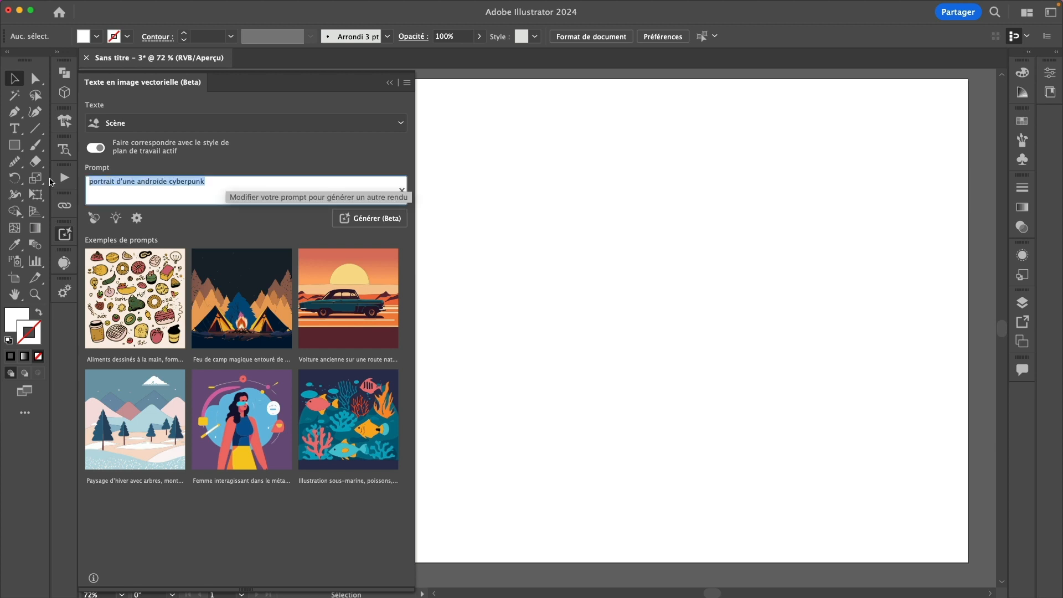
text(paysange)
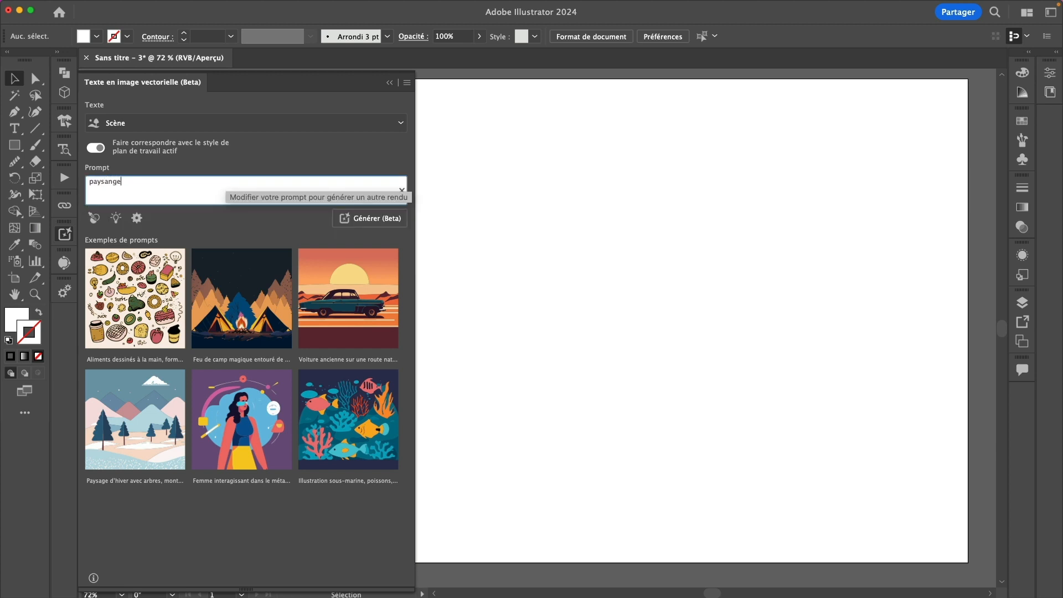
key(BackSpace)
key(BackSpace)
key(BackSpace)
text(ge de montag)
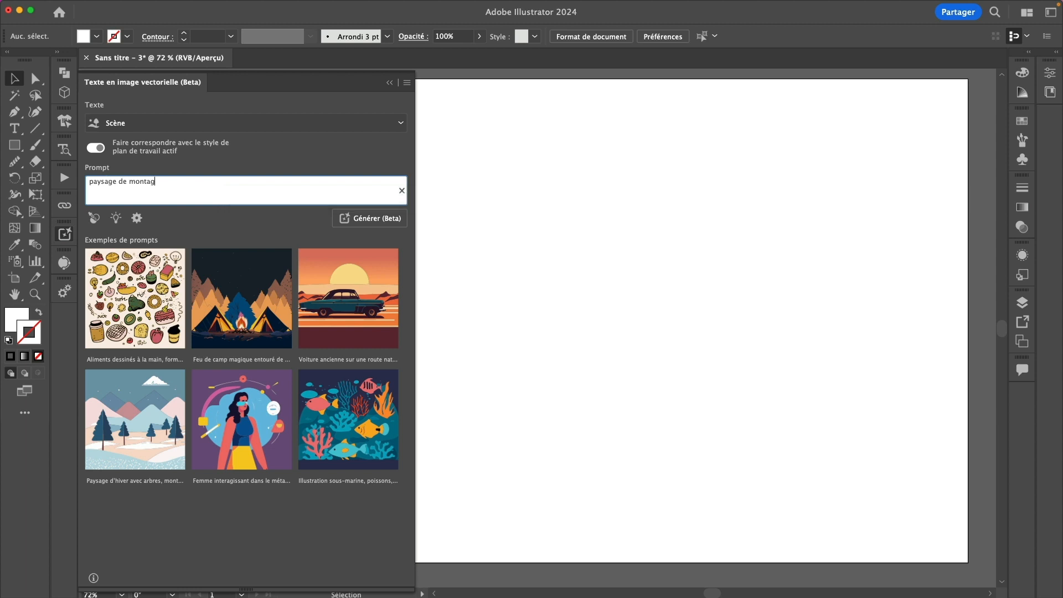
text(ne dans les alpes avec un lac et de la foret)
key(Return)
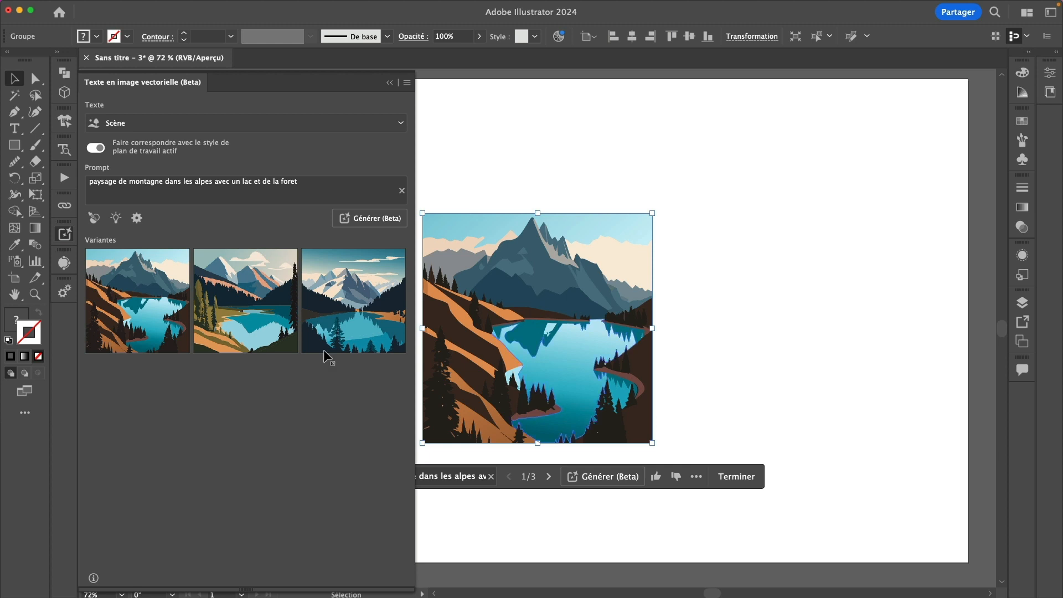
Show the second and then the third landscape variant on the artboard
click(237, 305)
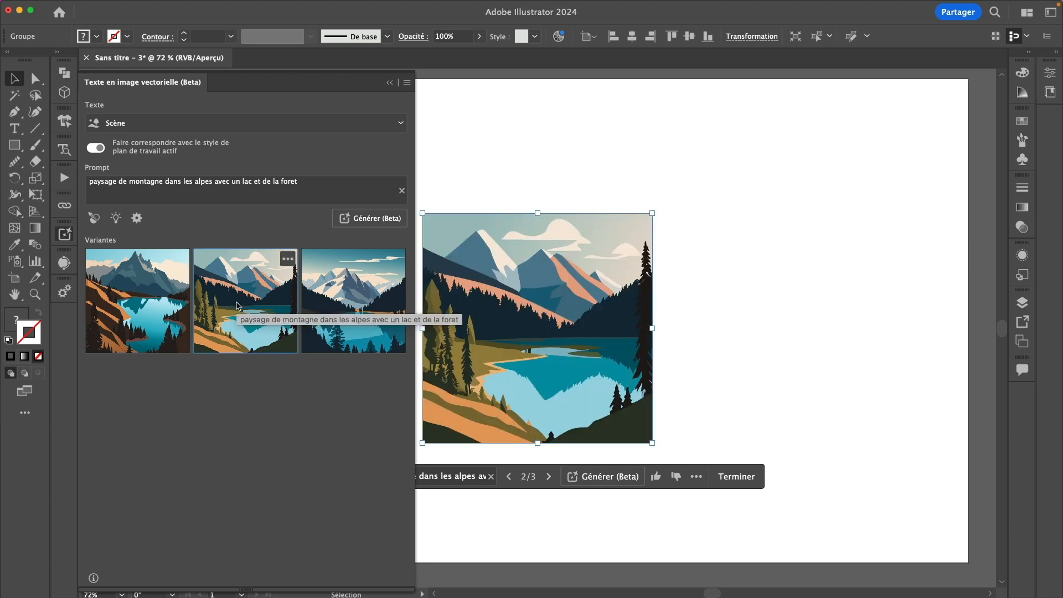
click(379, 289)
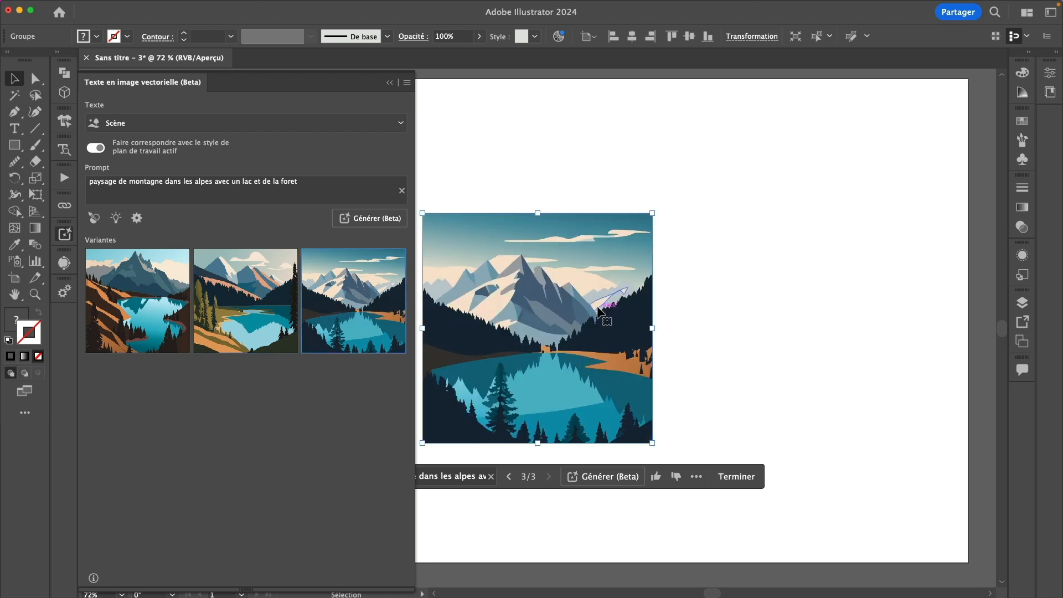
scroll(598, 311, right, 1)
Replace the square landscape with a wide rectangle and generate an alpine lake scene in it
key(Delete)
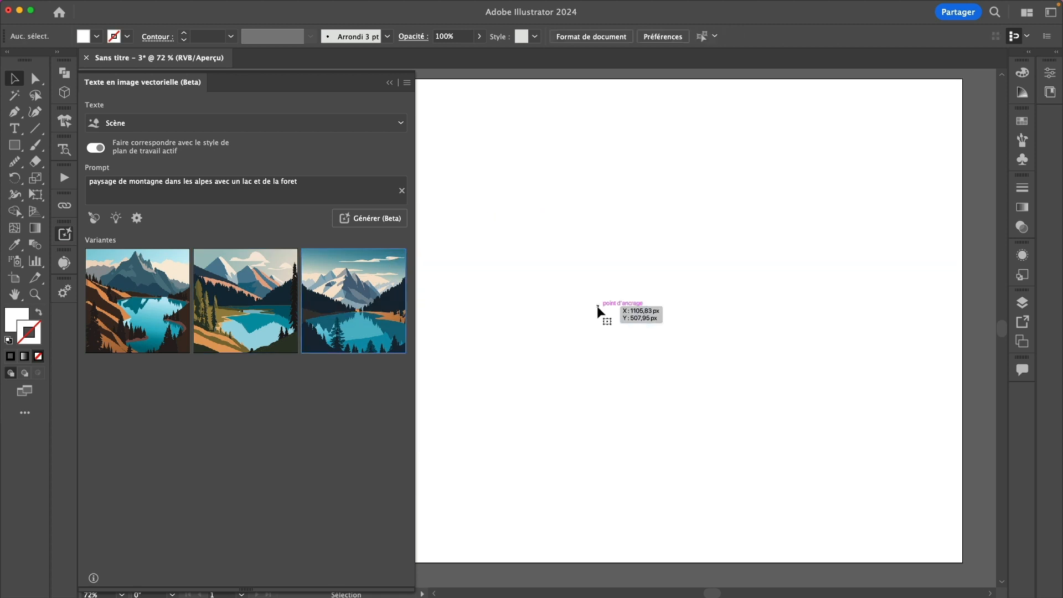
key(m)
drag(505, 217, 873, 450)
drag(877, 323, 909, 322)
drag(682, 188, 681, 180)
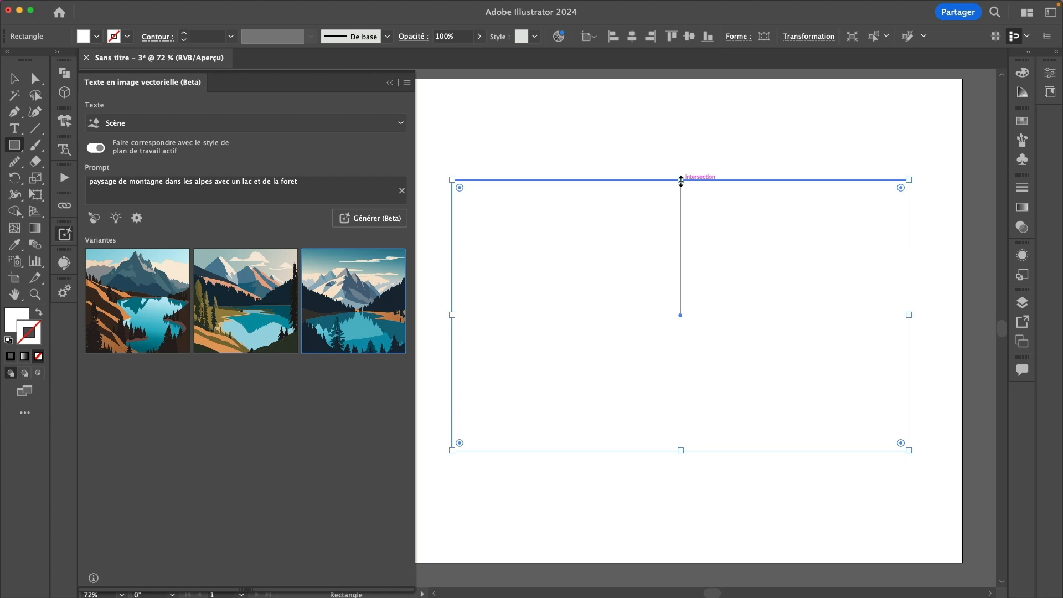
click(375, 219)
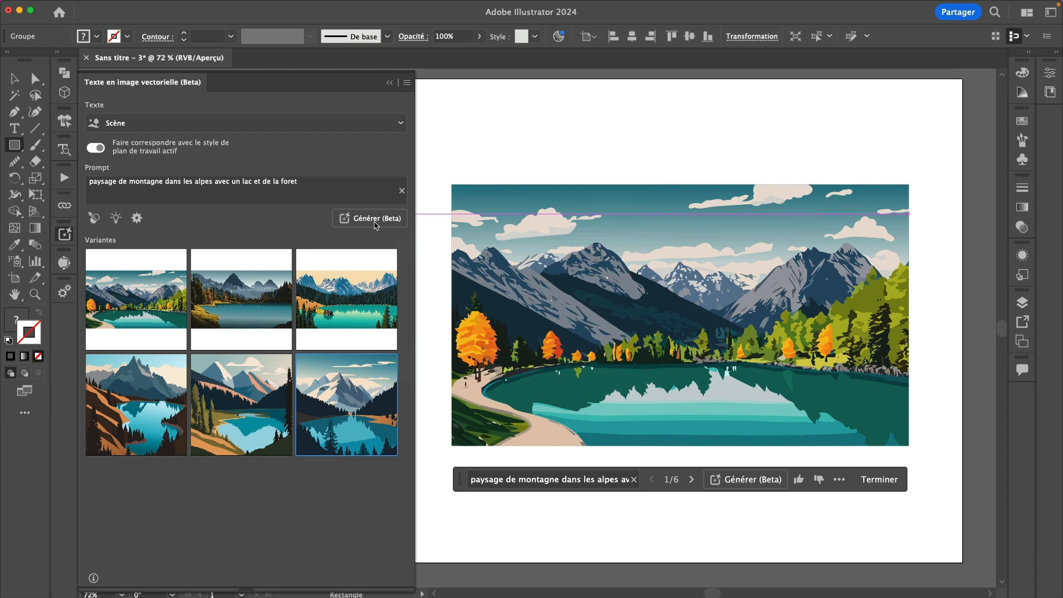
Show the second wide lake variant and inspect its group in Outline view
click(243, 307)
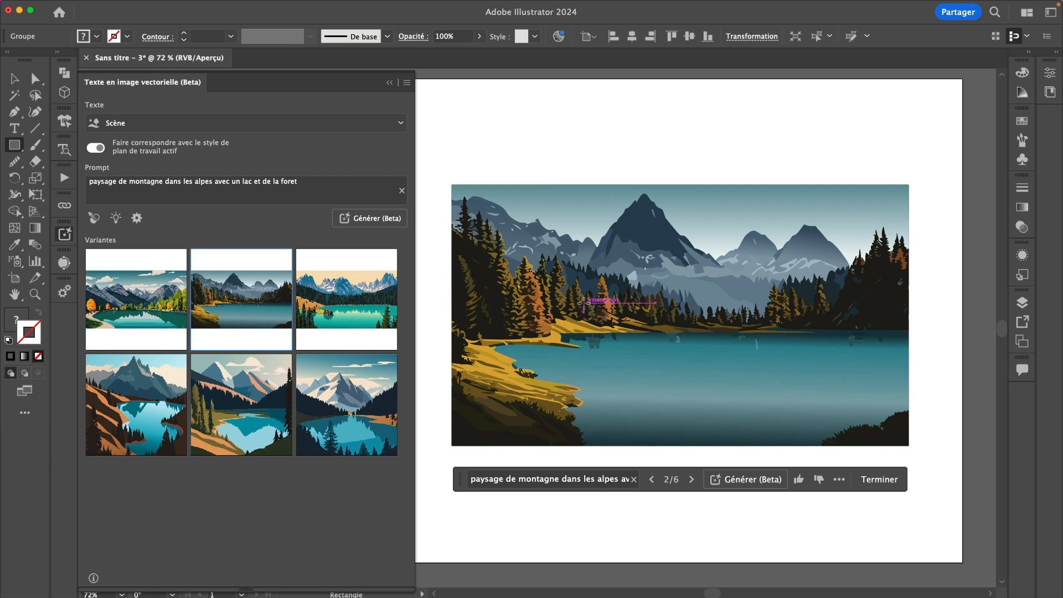
key(v)
click(769, 371)
key(super+y)
key(super+y)
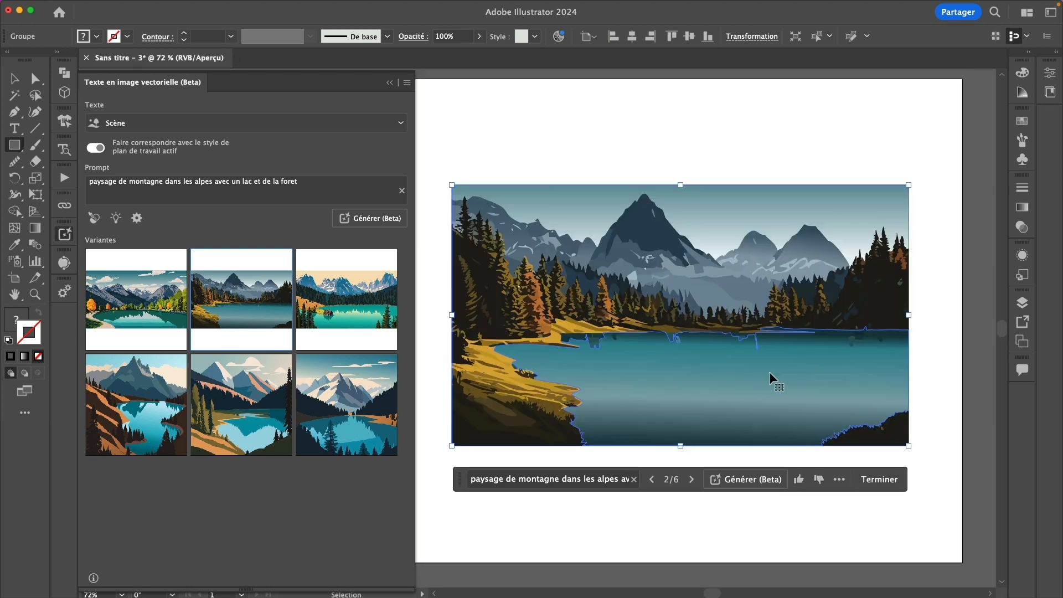
key(super+y)
key(super+y)
key(a)
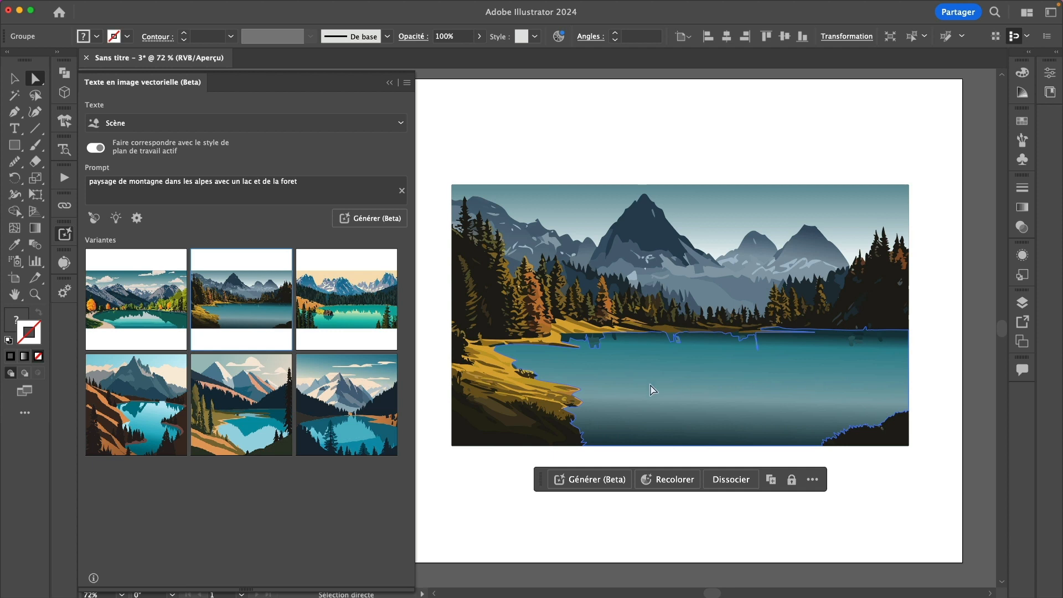
Try moving the lake shape, undo it, and reselect the whole landscape group
click(925, 333)
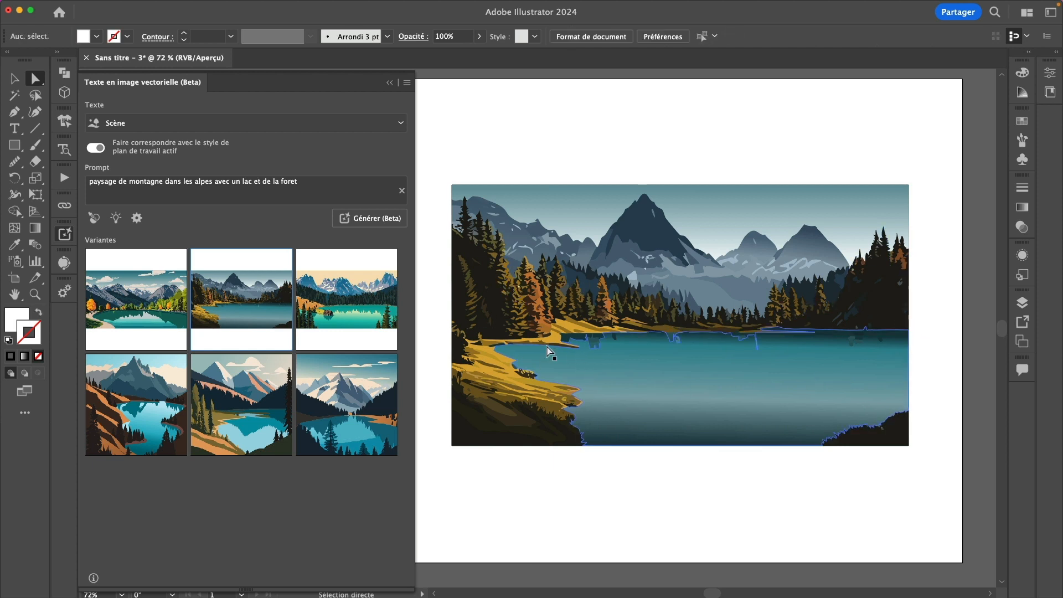
drag(732, 387, 735, 423)
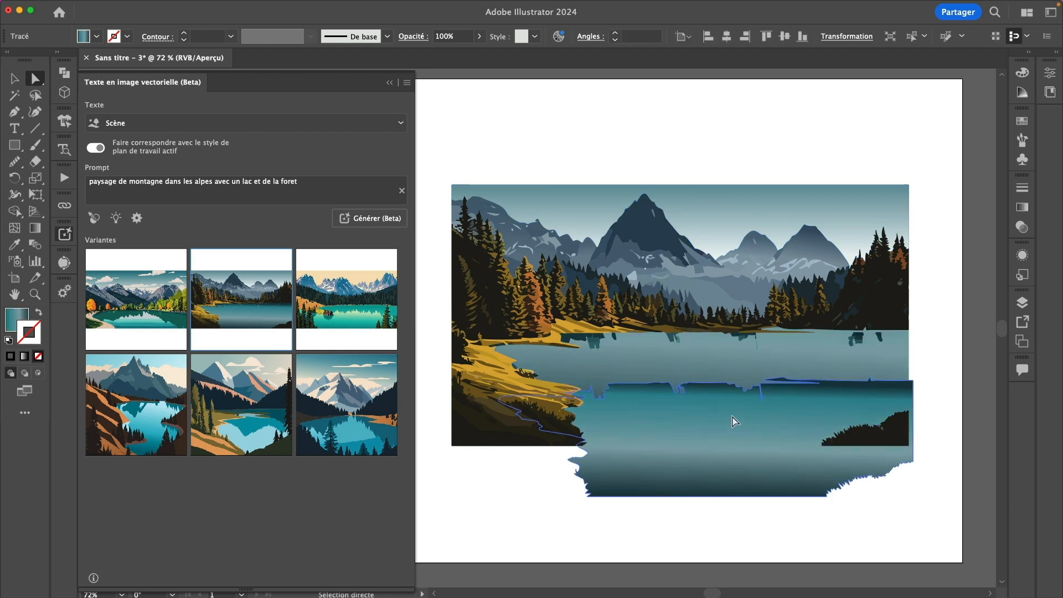
key(super+z)
key(v)
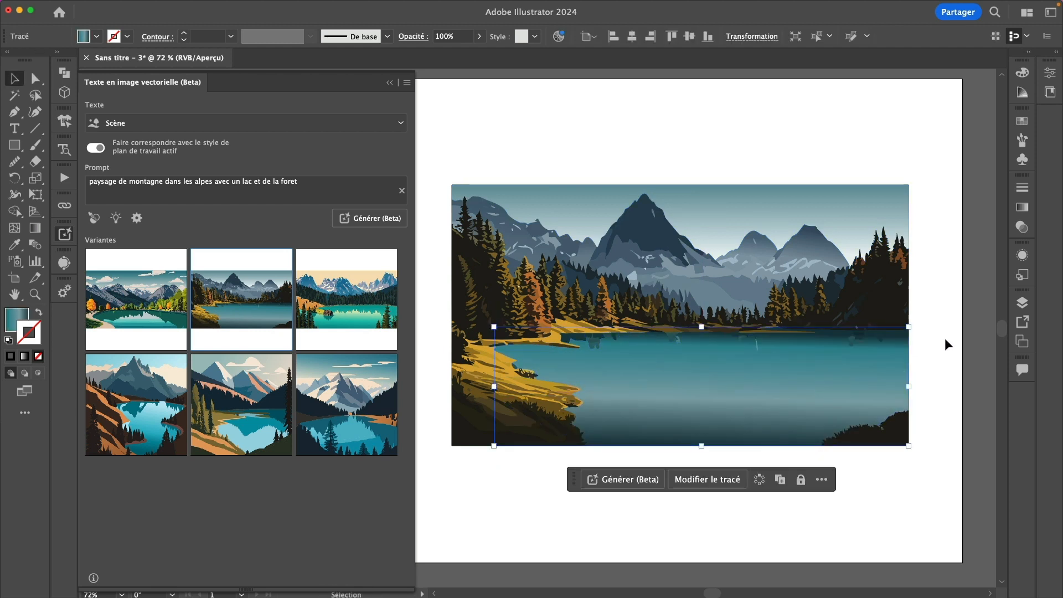
click(825, 330)
Show the third lake variant with the chalet, then open generation settings and select the prompt
click(346, 299)
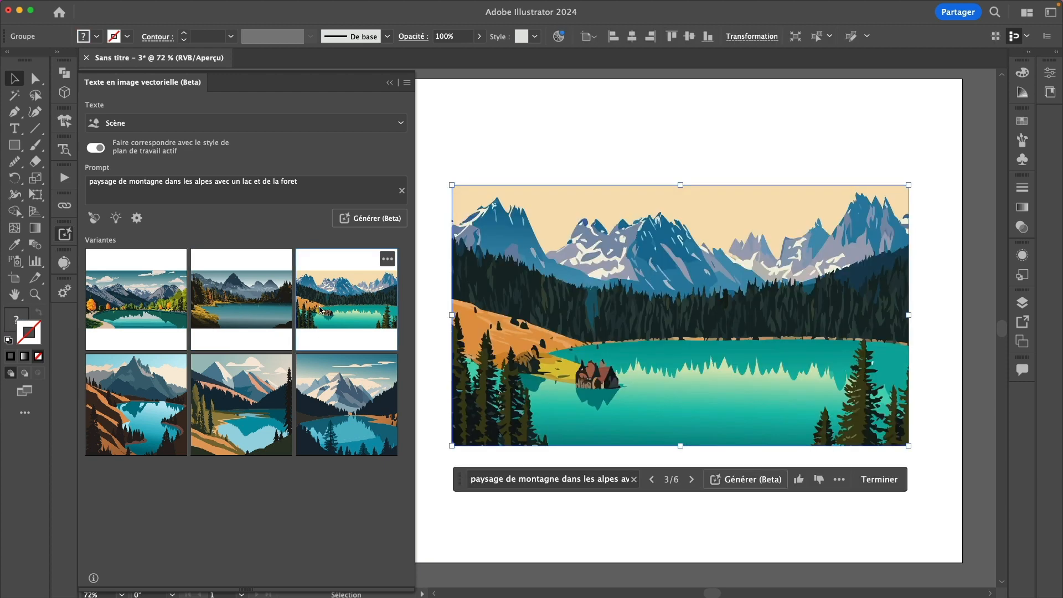
click(582, 160)
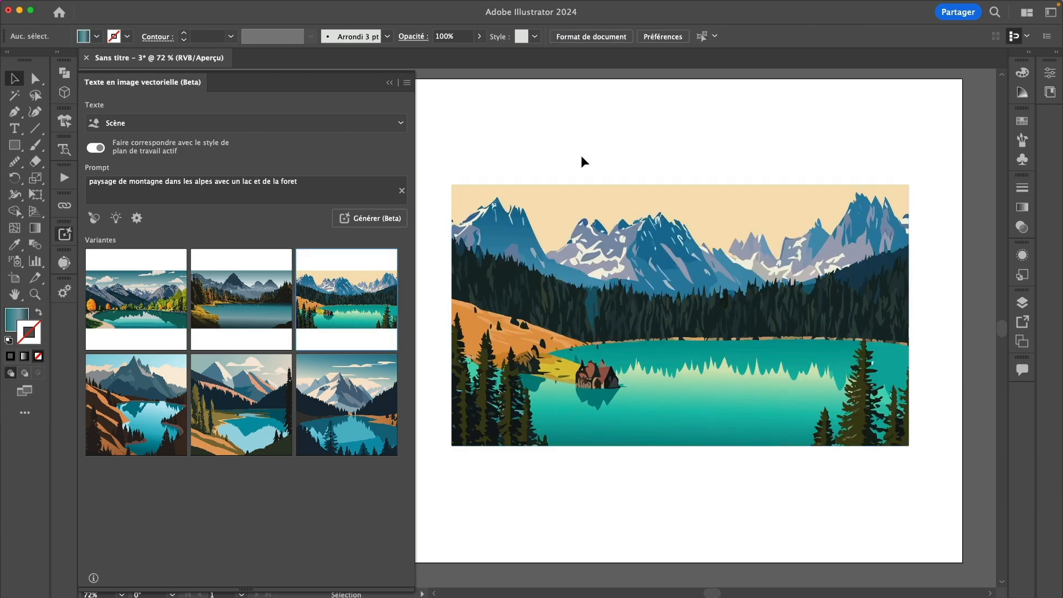
click(612, 242)
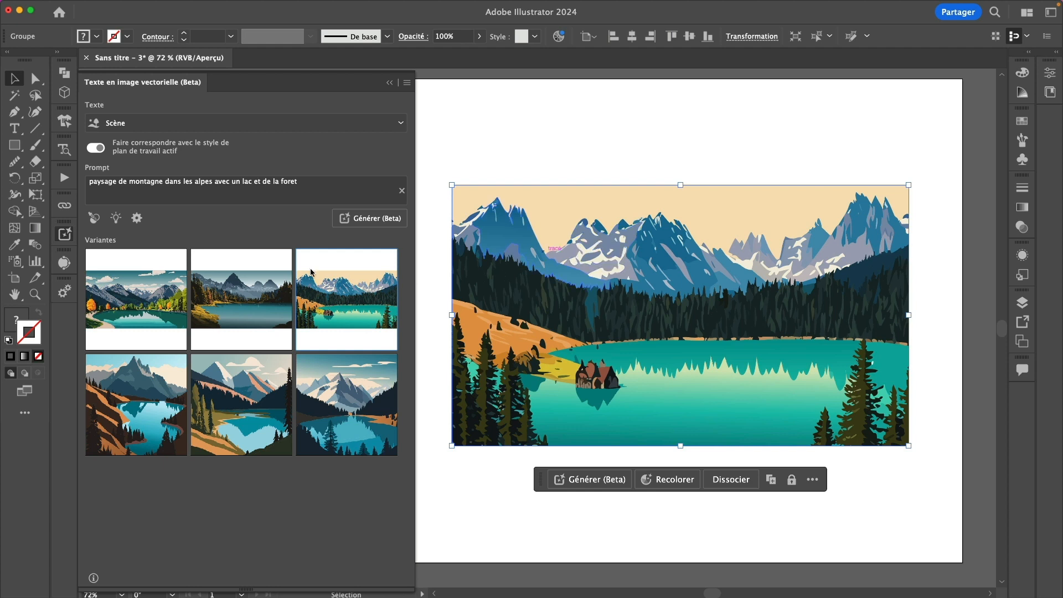
click(138, 219)
click(208, 190)
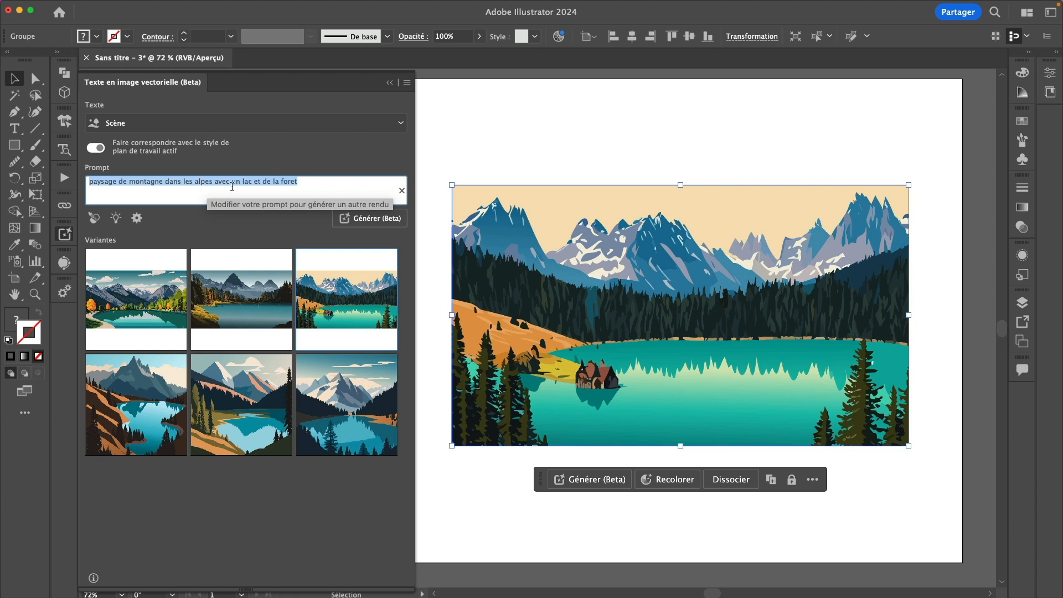
Replace the prompt with 'paysage de desert' and generate desert variants
key(BackSpace)
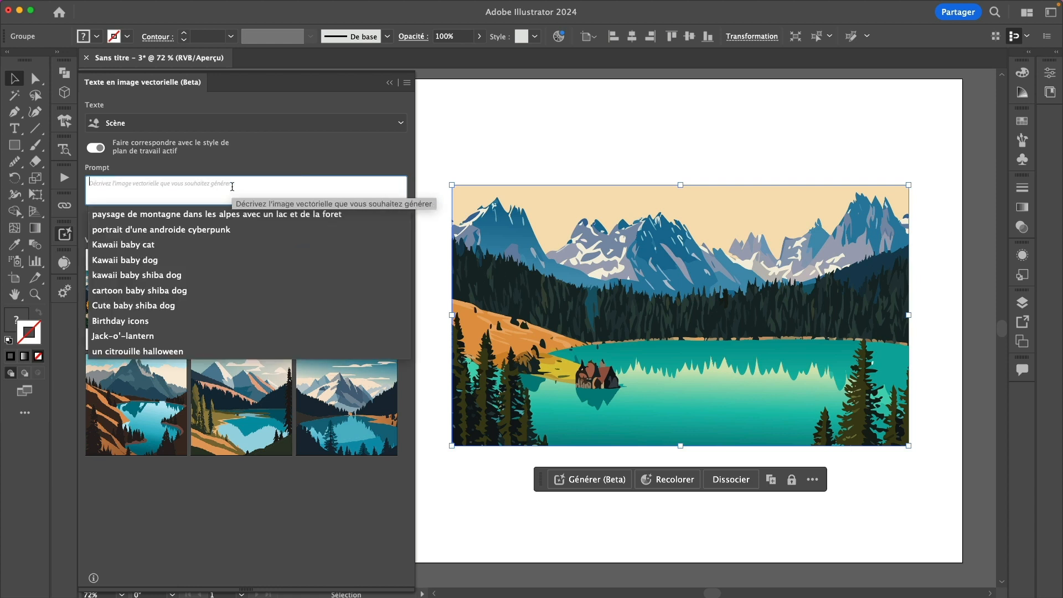
text(p)
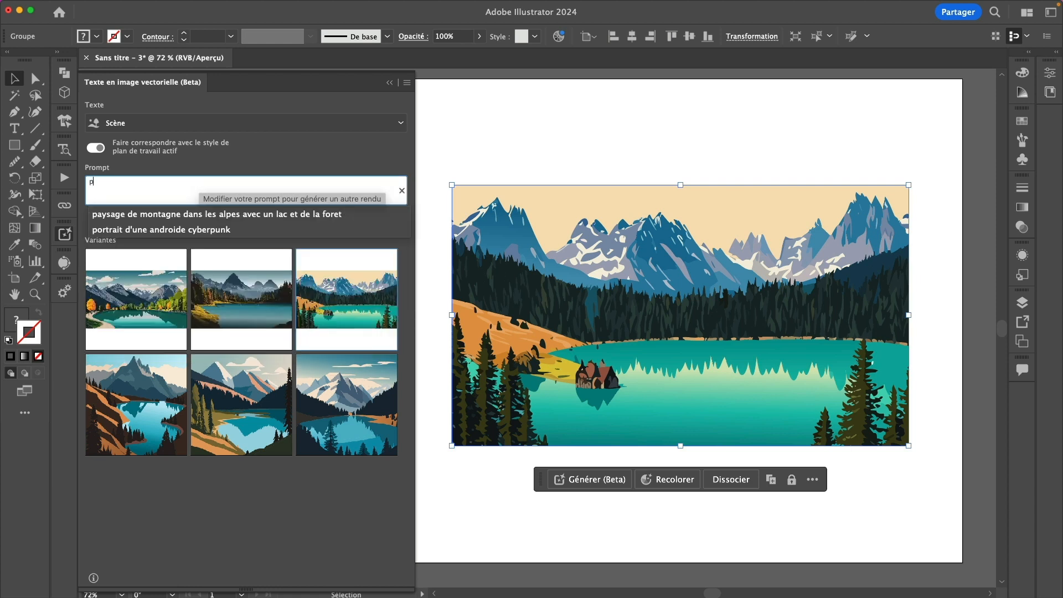
text(aysage de desert)
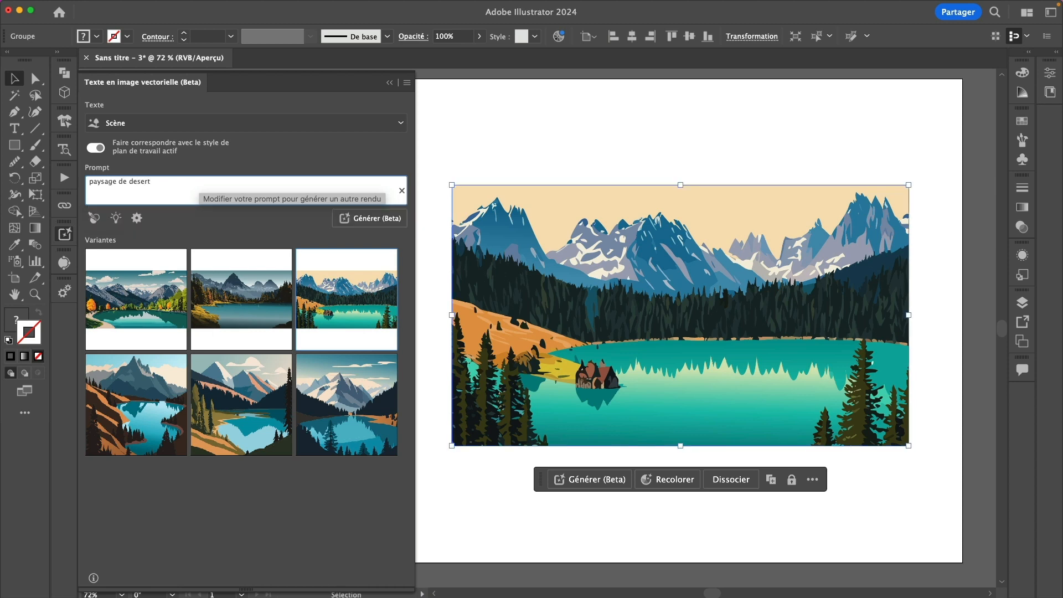
key(Return)
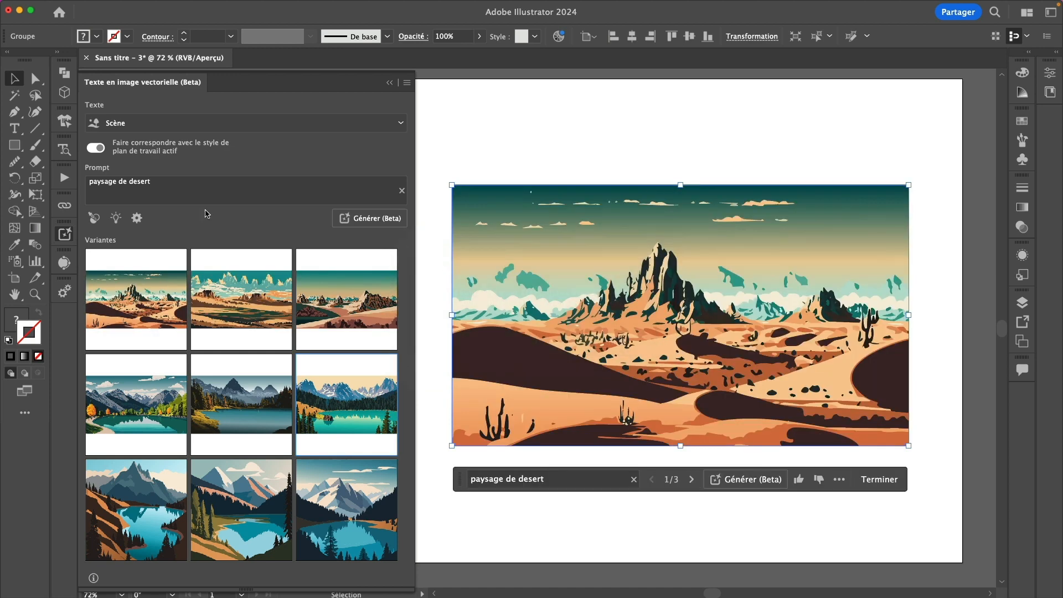
Preview the desert variants and the fifth and last mountain-lake variants, ending on the third desert variant
click(250, 295)
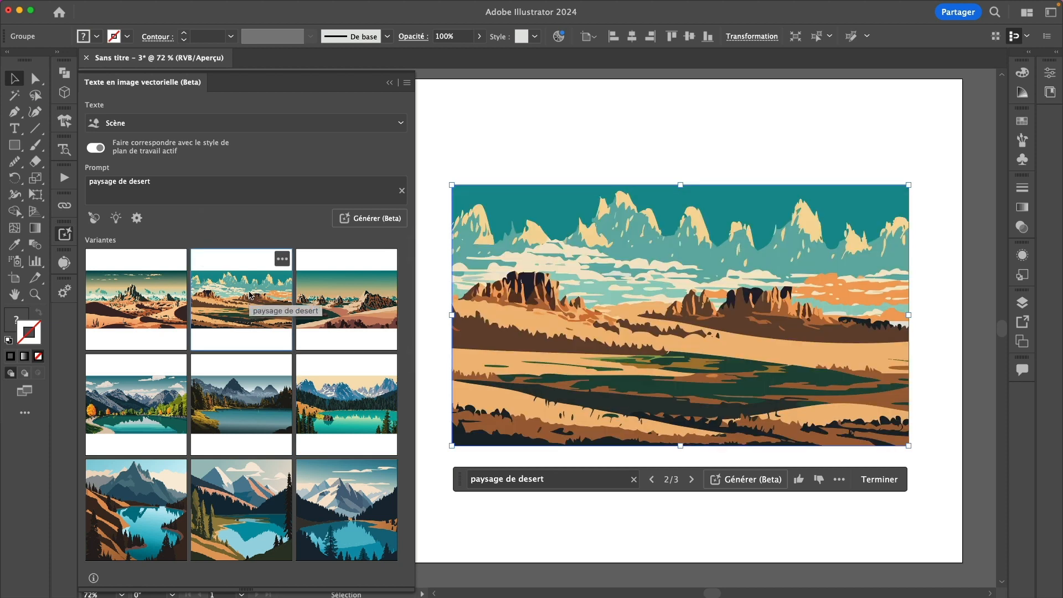
click(338, 301)
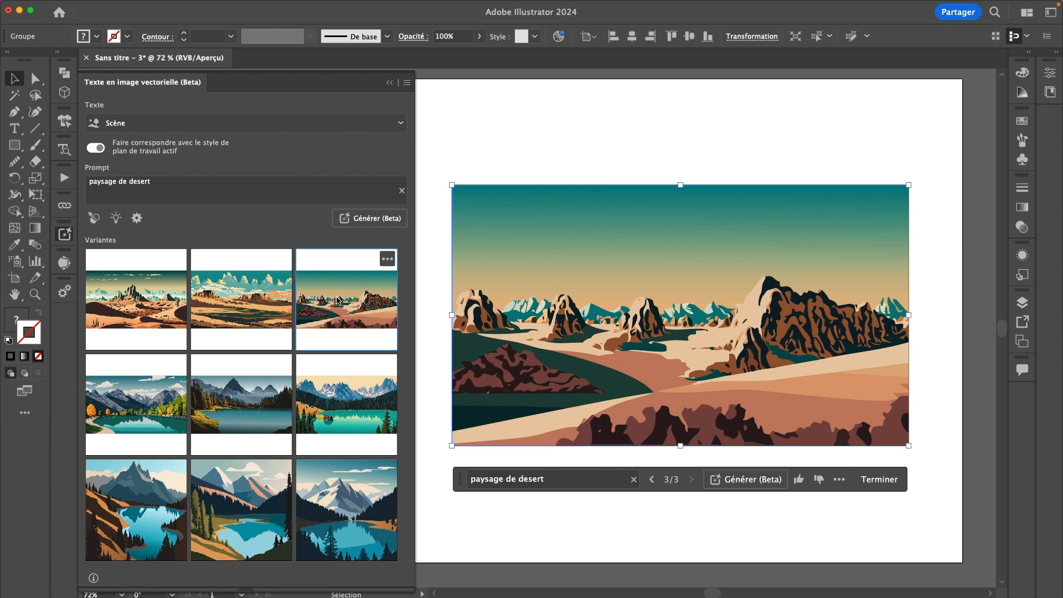
click(281, 306)
click(106, 311)
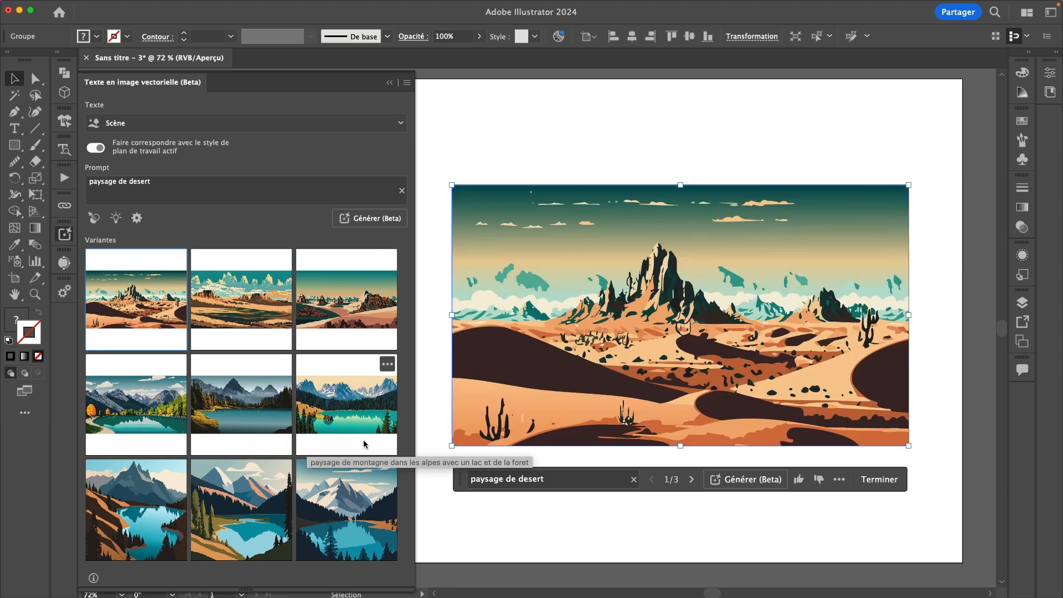
click(354, 512)
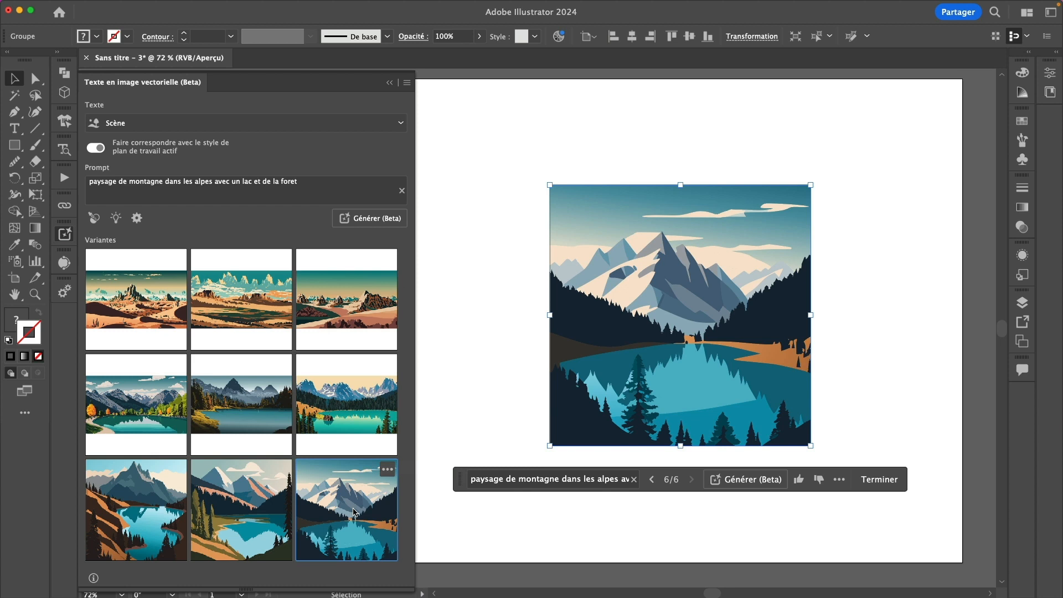
click(261, 512)
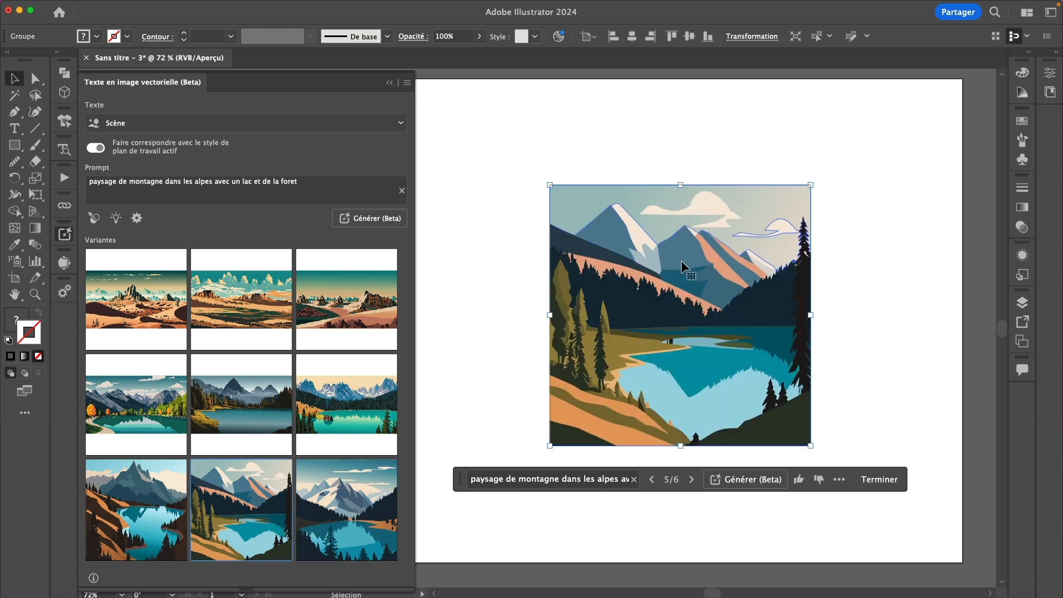
click(336, 302)
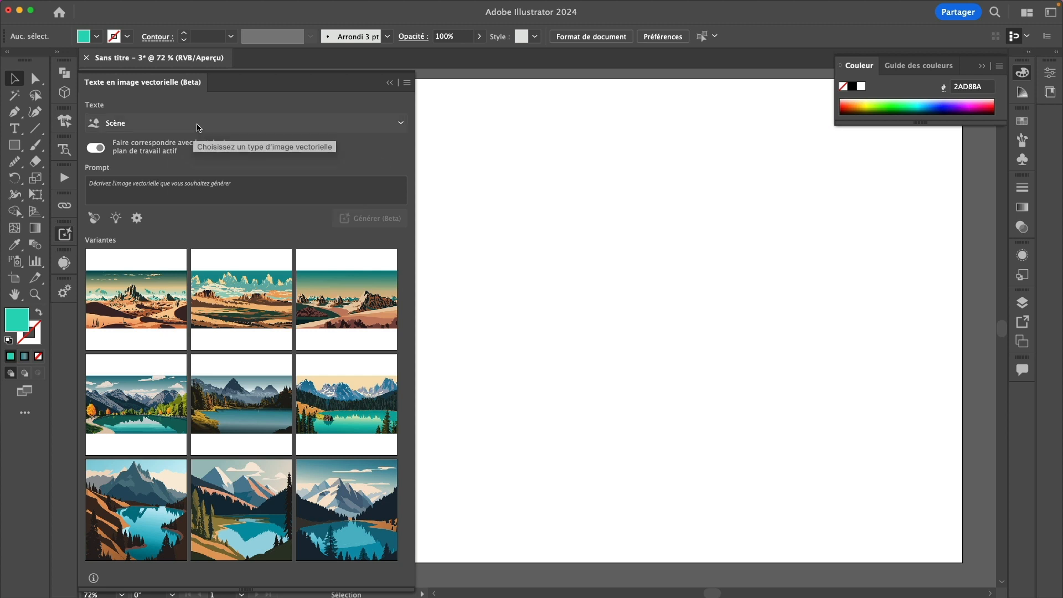
Switch the generation type to Icône and generate icons from 'Une citrouille halloween'
click(198, 127)
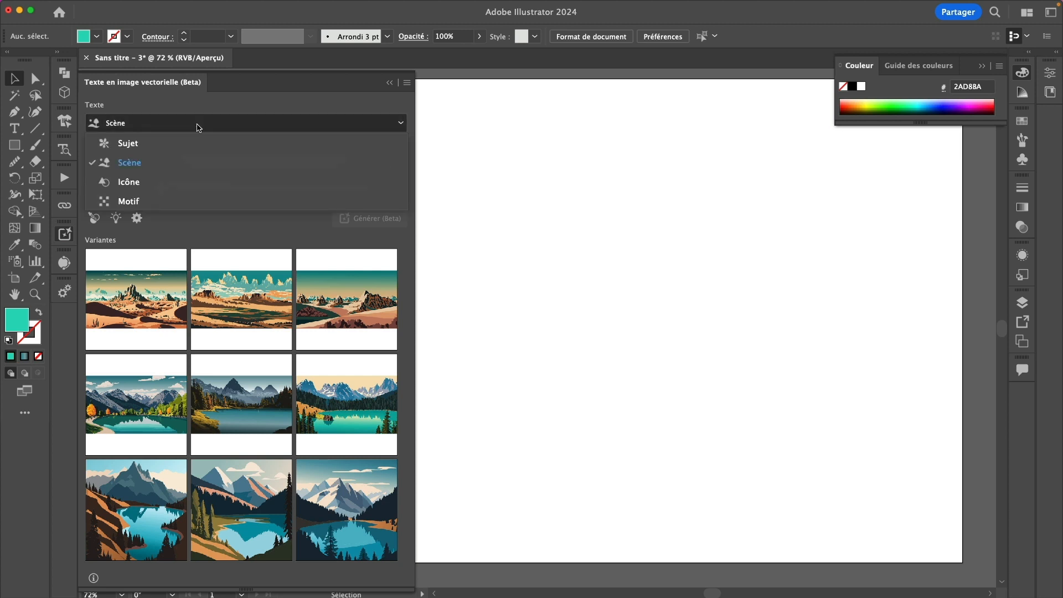
click(156, 189)
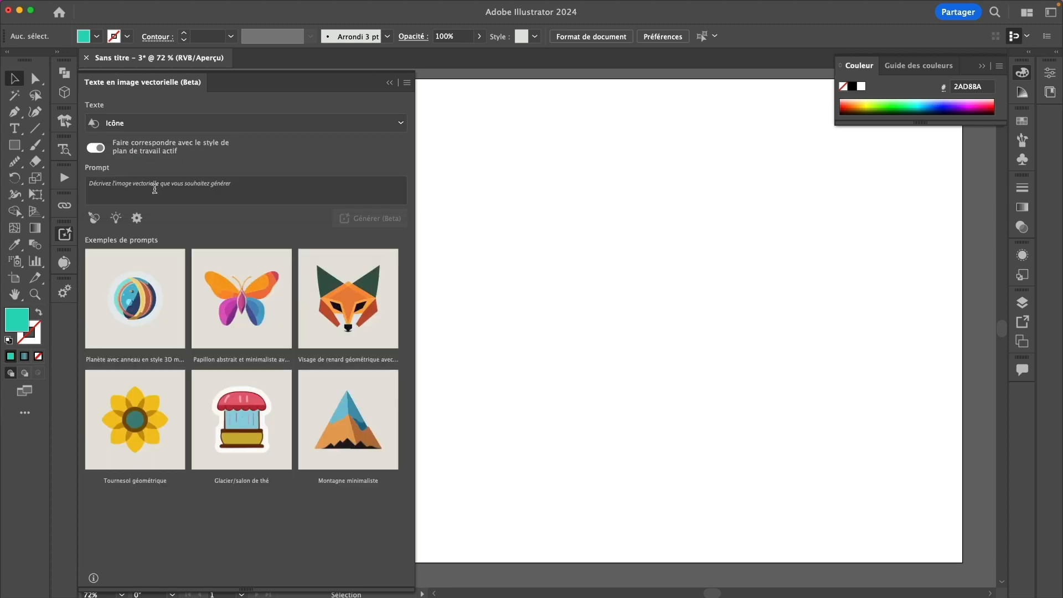
click(138, 190)
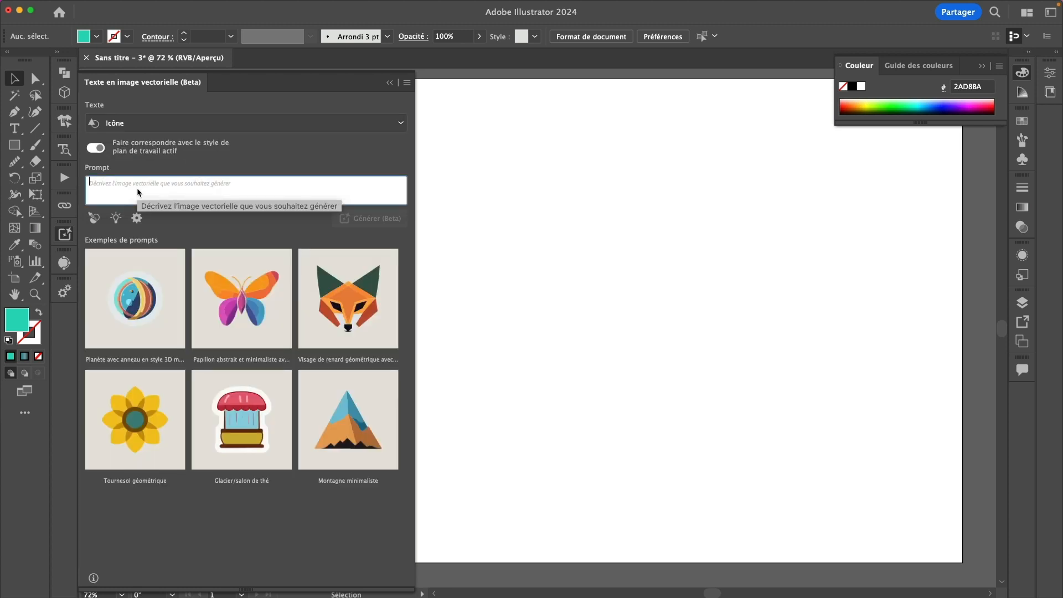
text(Une citro)
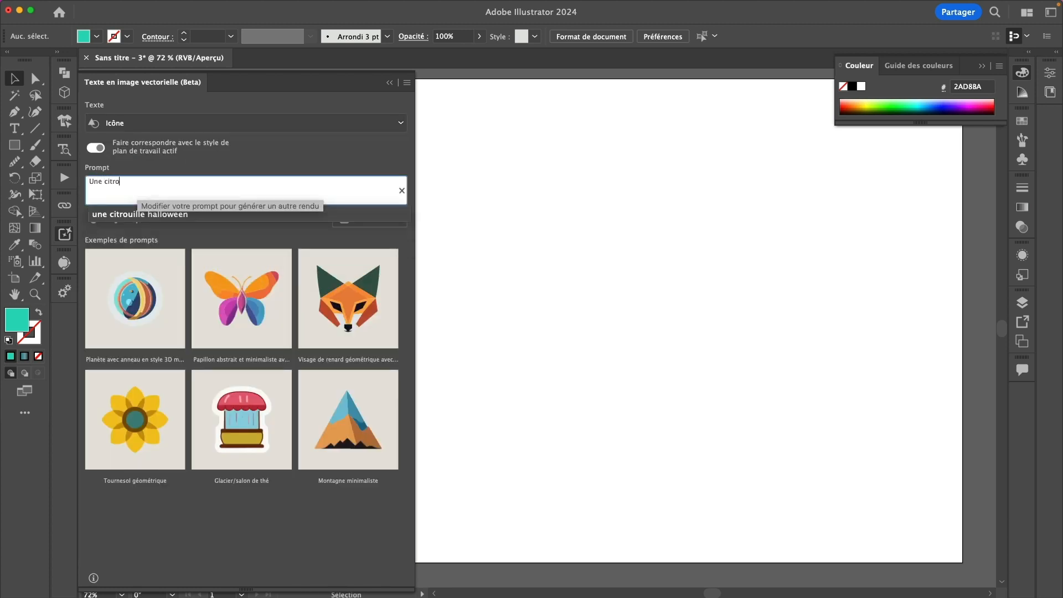
text(uille halloween)
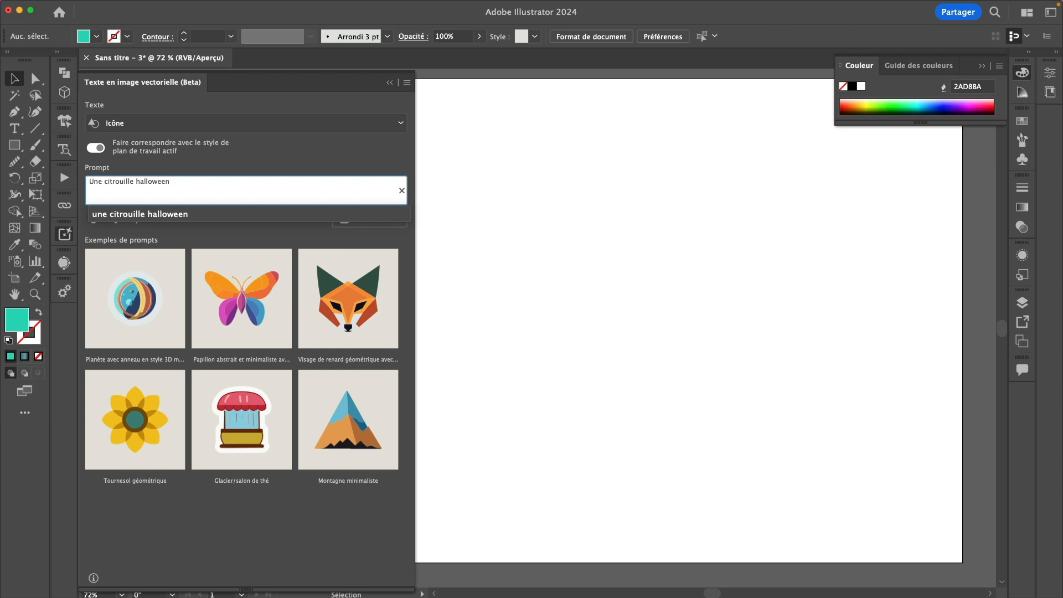
key(Return)
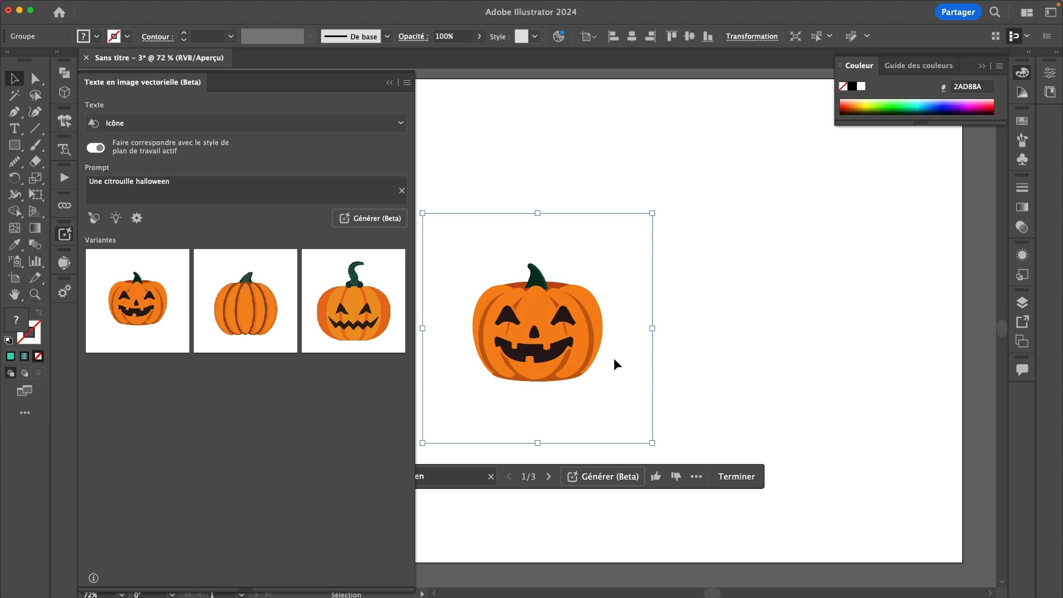
Cycle through the second and third pumpkin variants, then generate three more pumpkin icons
key(super+y)
key(super+y)
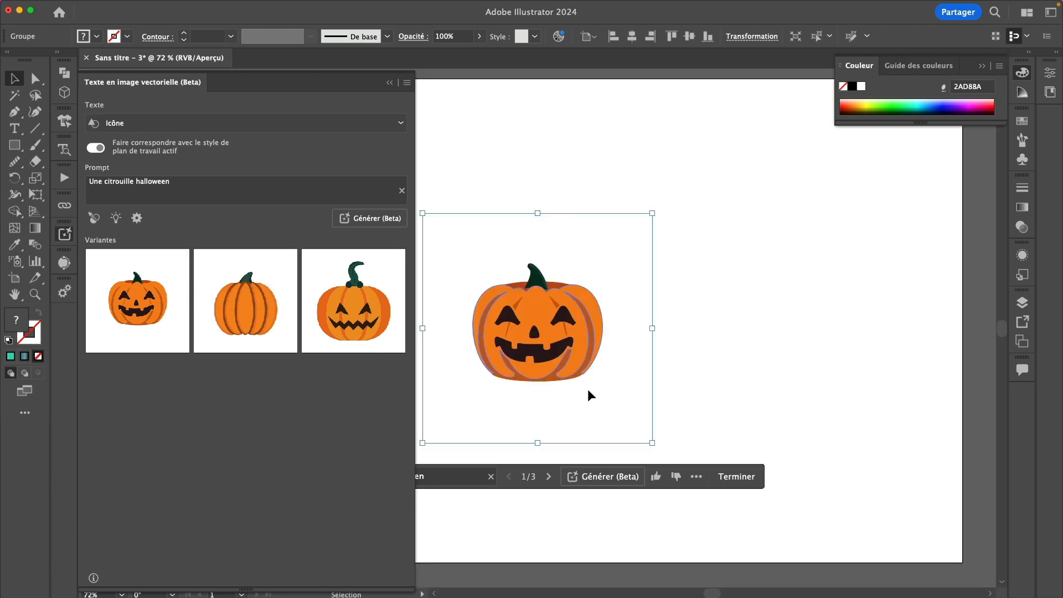
click(549, 477)
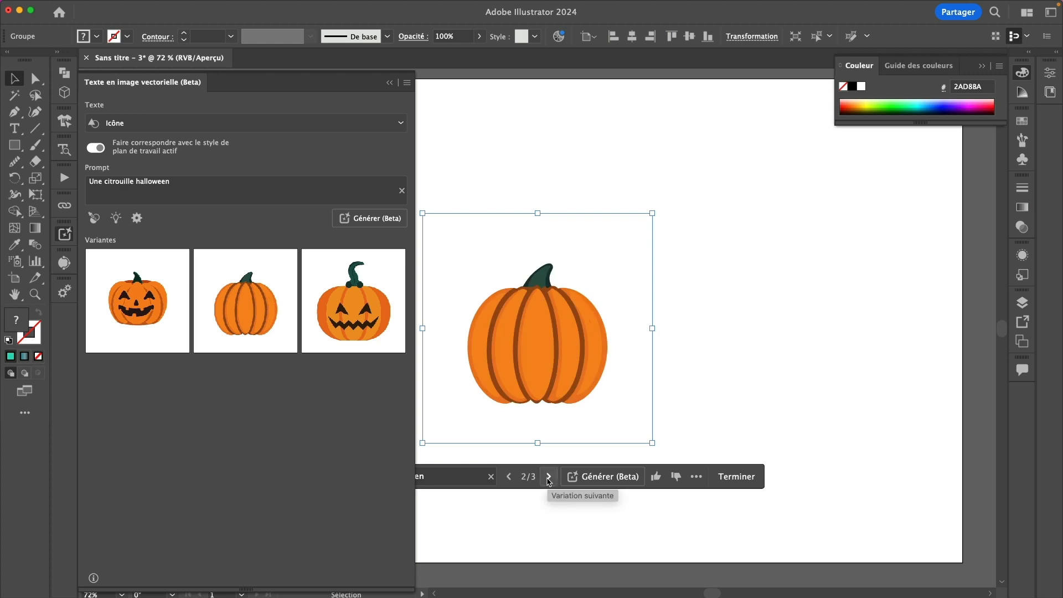
click(548, 477)
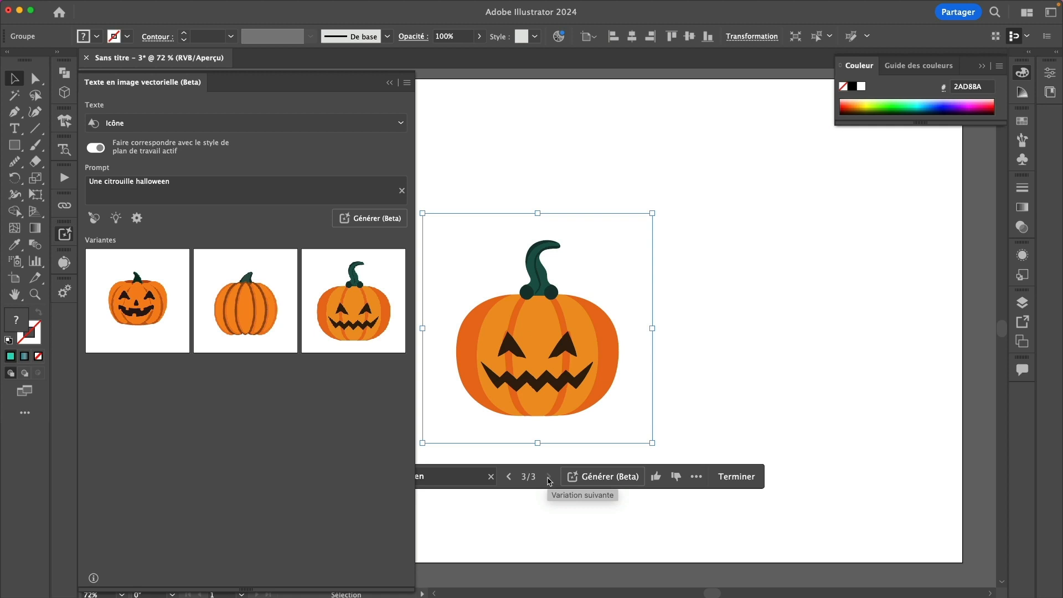
click(361, 218)
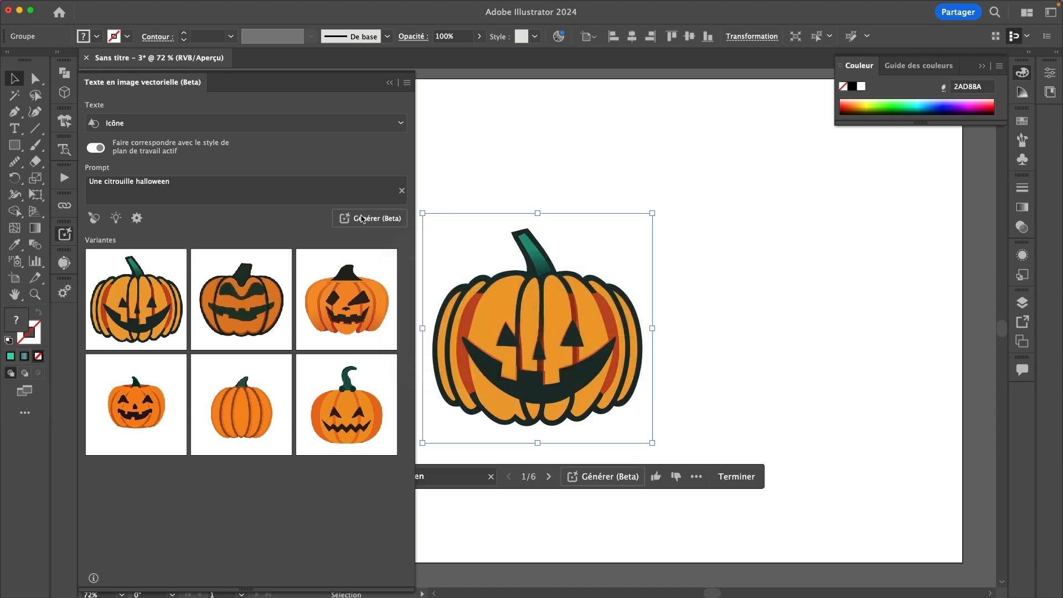
Place the new pumpkin variants in turn on the artboard, ending with the winking pumpkin
click(126, 314)
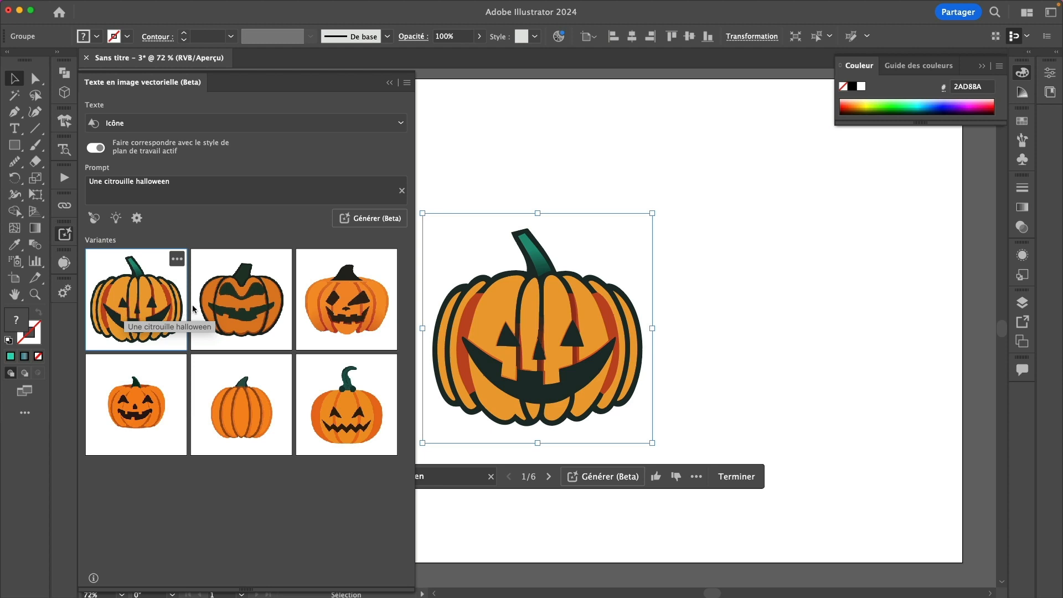
click(255, 311)
click(349, 314)
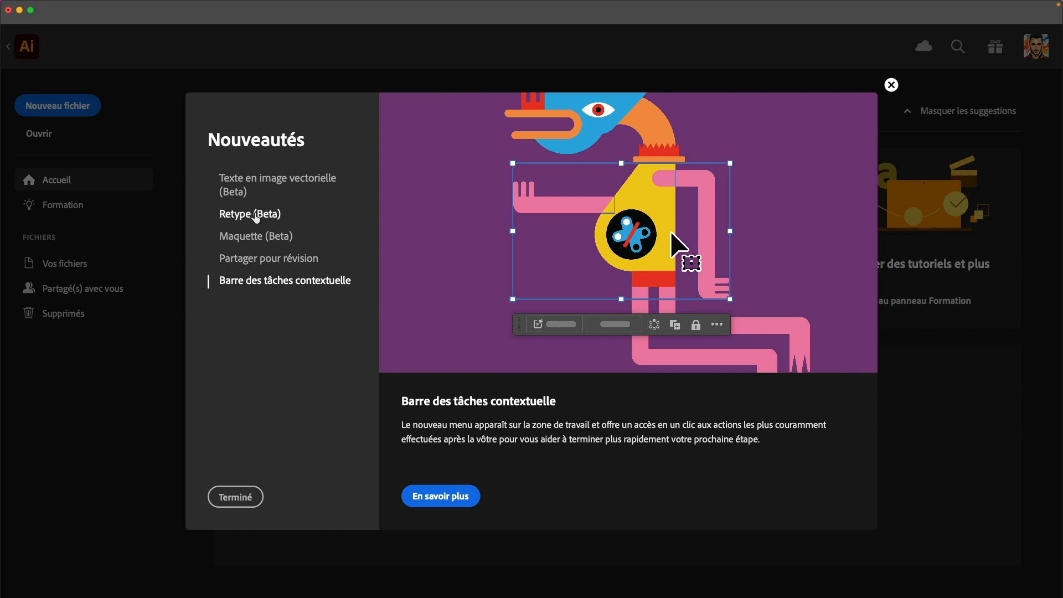
Browse past the Retype (Beta) description to the Maquette (Beta) mockup feature page
click(252, 216)
click(269, 244)
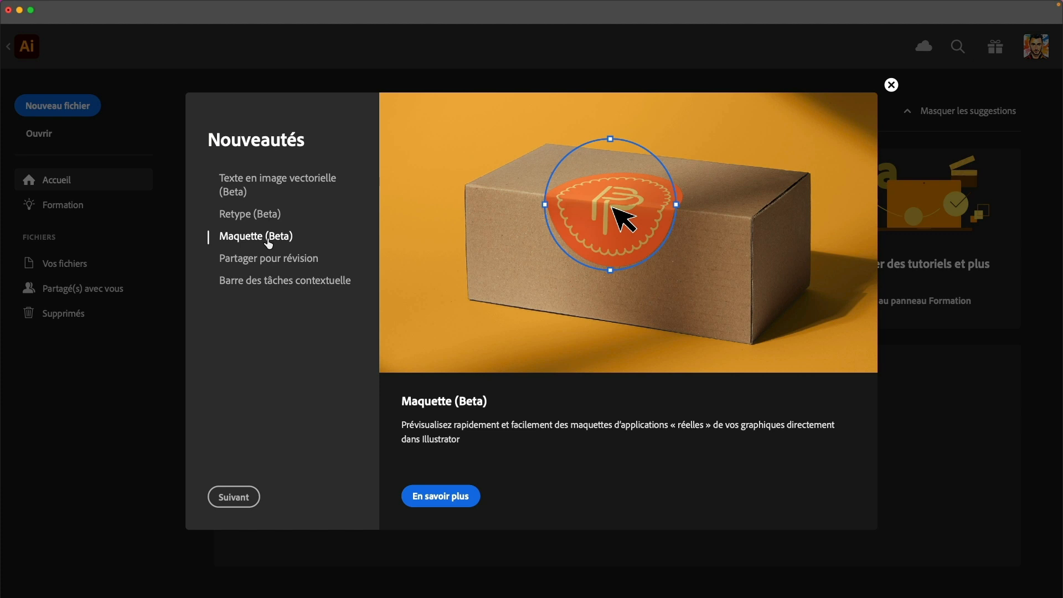
Show the Texte en image vectorielle (Beta) page in the Nouveautés dialog
click(295, 179)
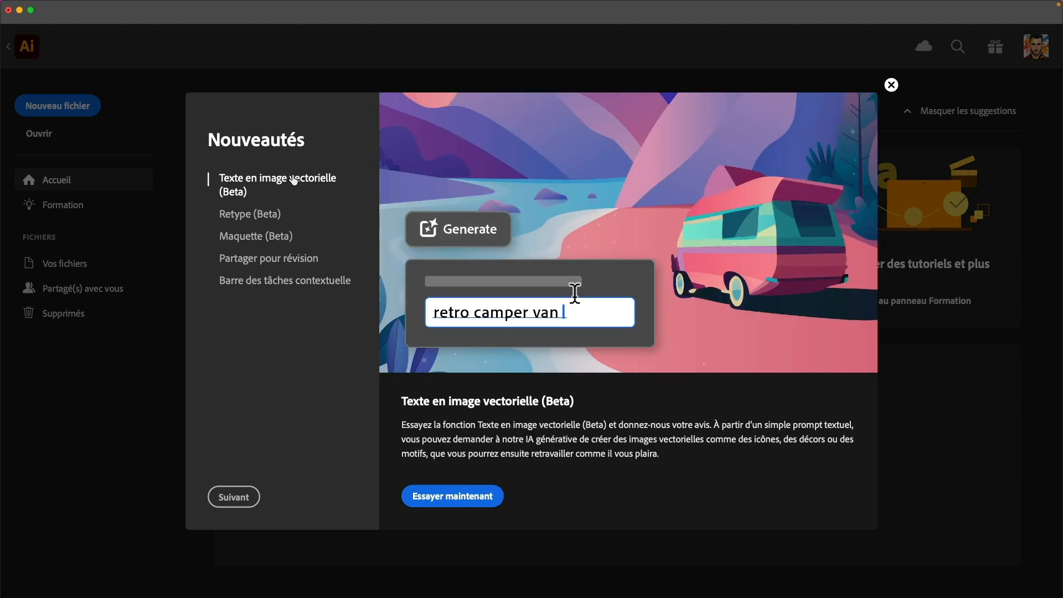